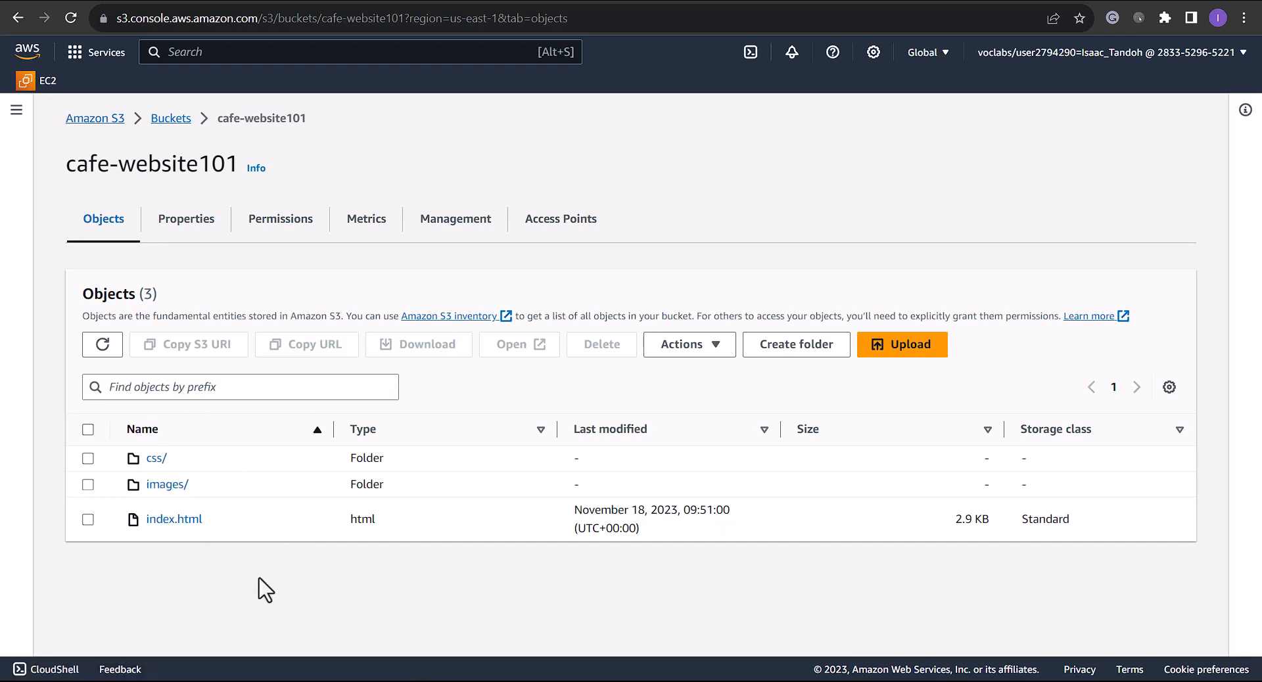
- Look through the images stored in the bucket's images/ folder, and return to the cafe-website101 bucket
click(161, 487)
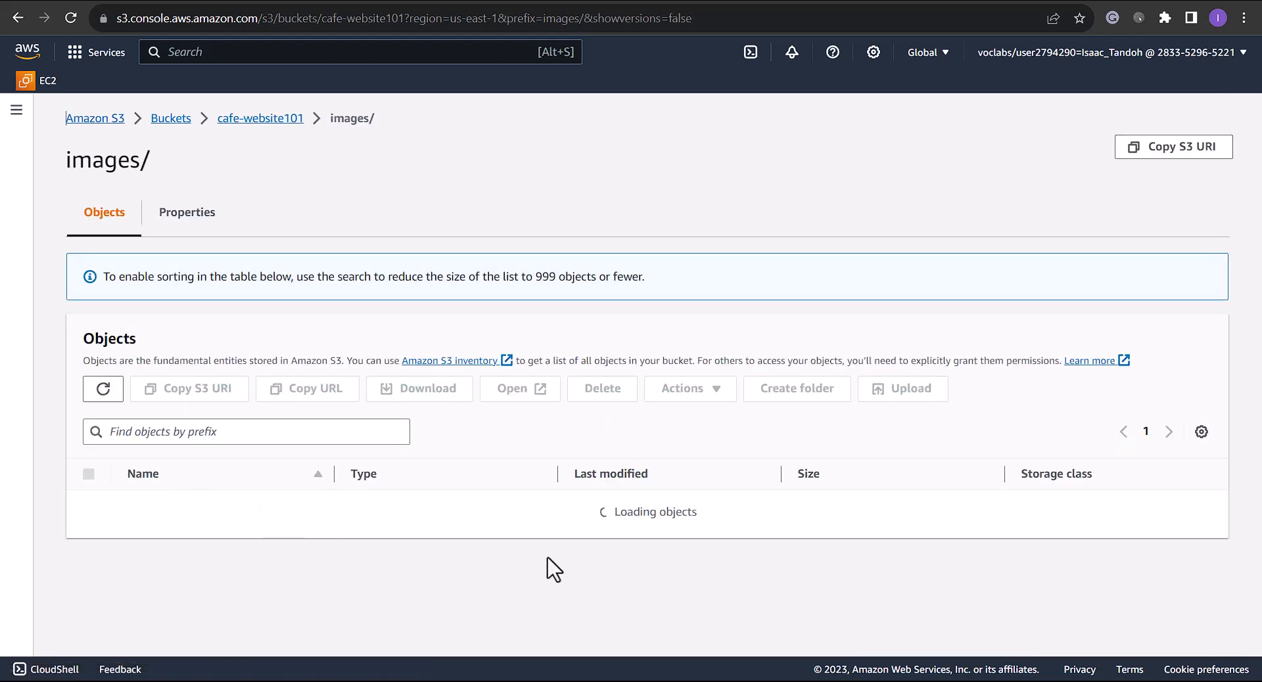
scroll(506, 499, down, 3)
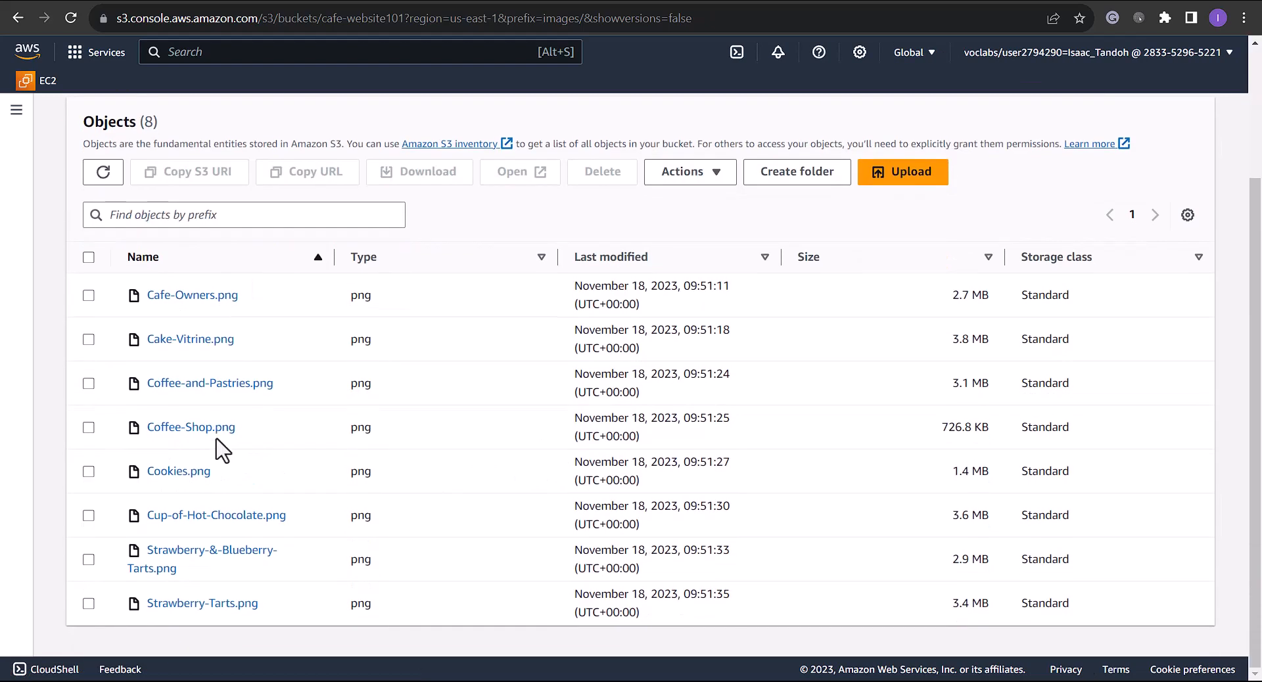
scroll(161, 394, up, 3)
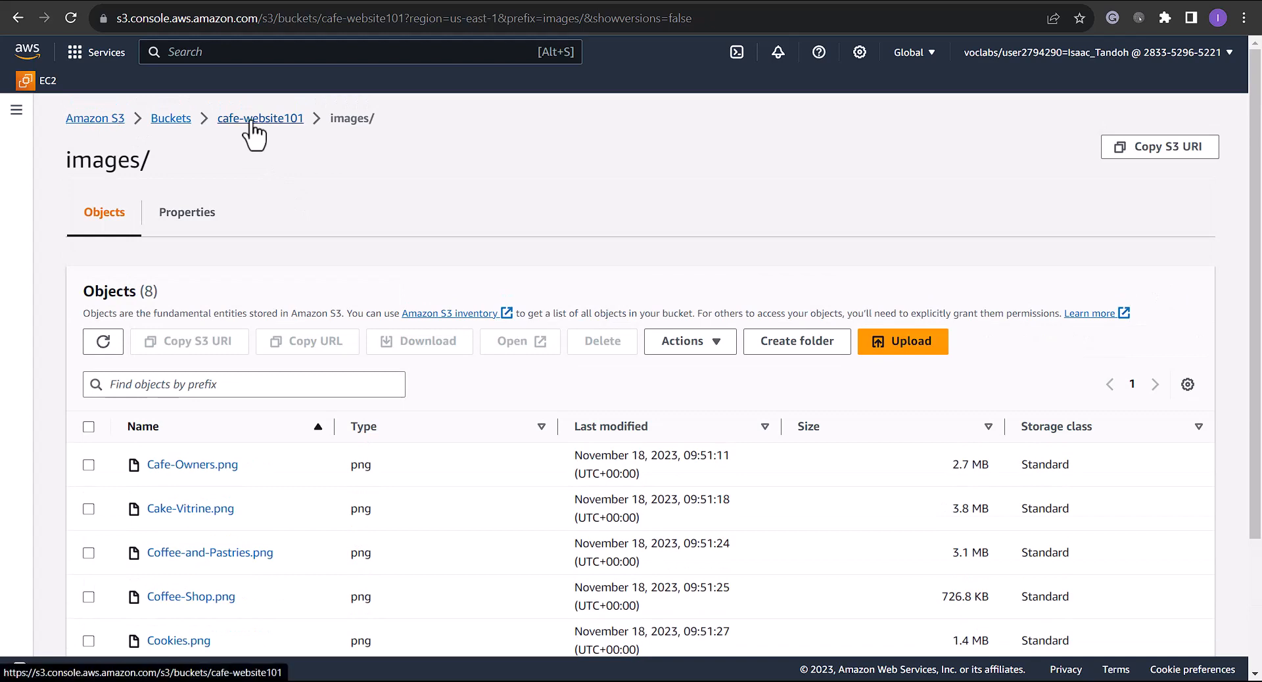
click(250, 120)
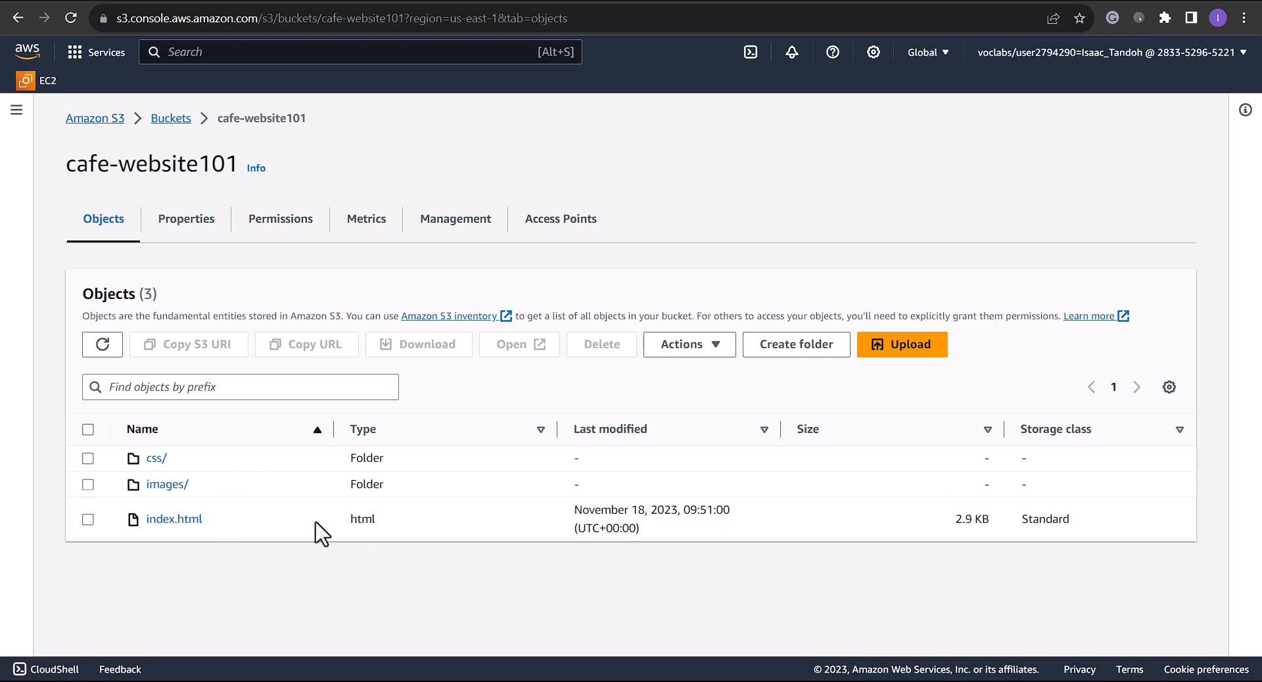
- Open the bucket policy of cafe-website101 for editing and clear the stray text from the policy editor
click(286, 223)
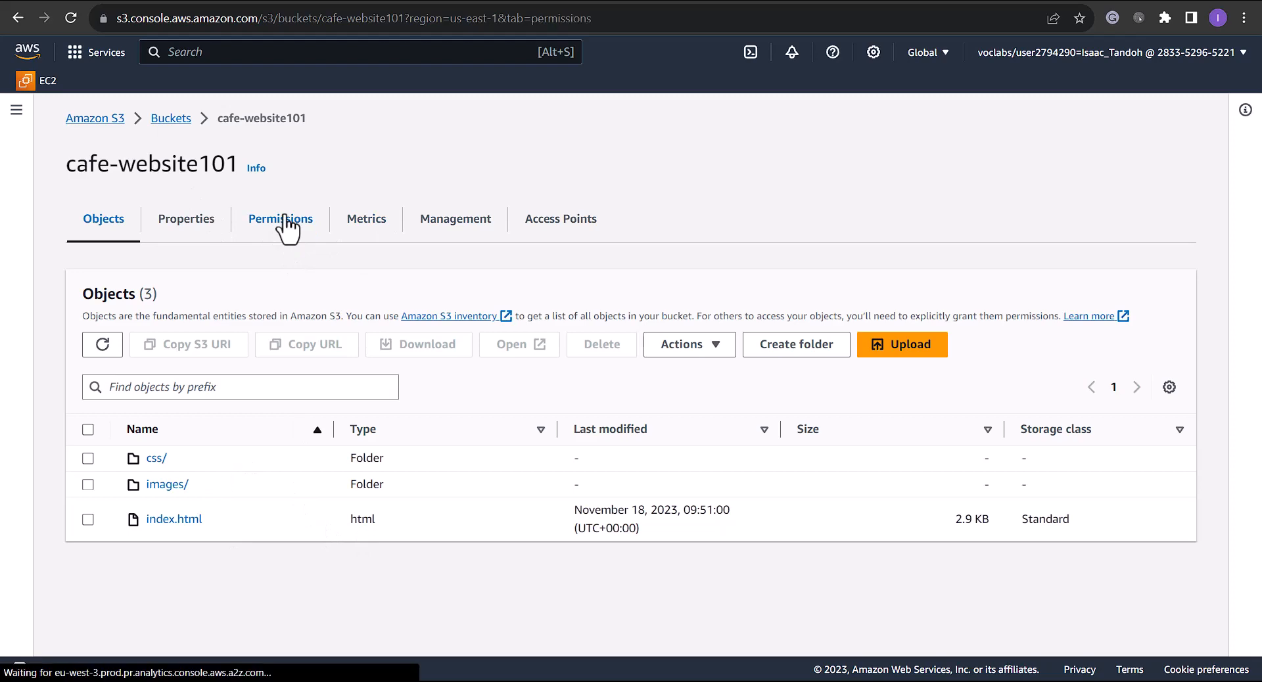
scroll(256, 546, down, 5)
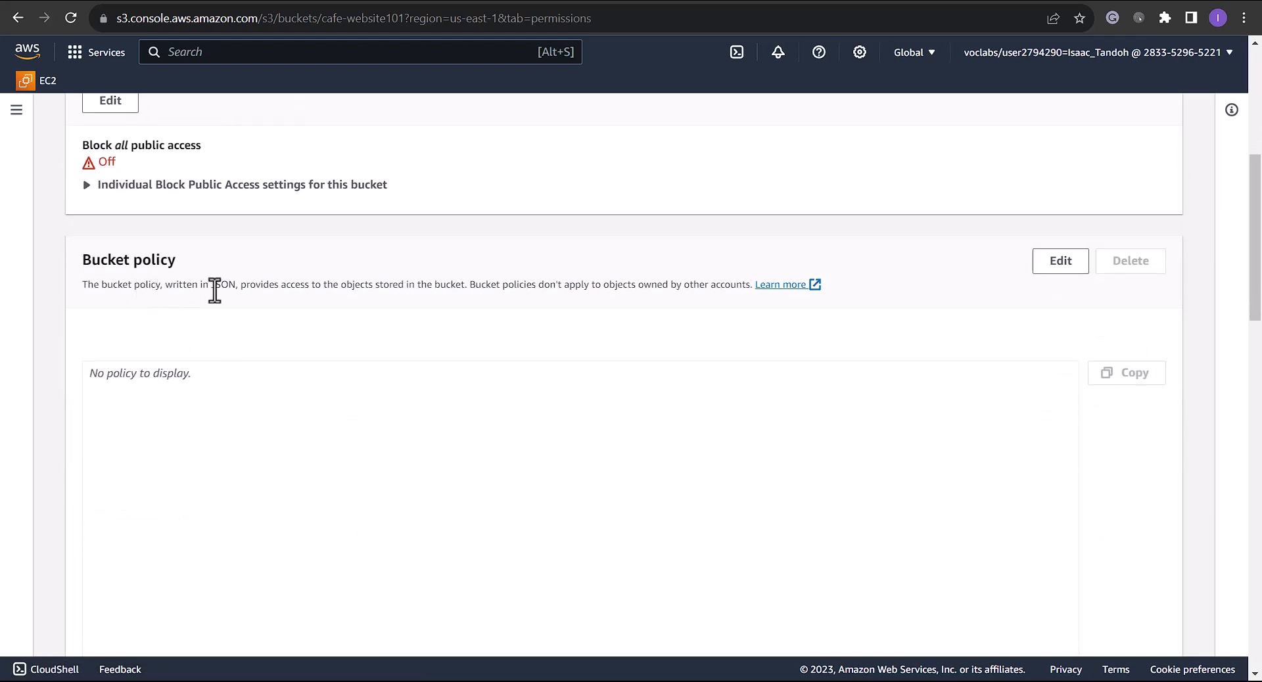
scroll(197, 308, down, 1)
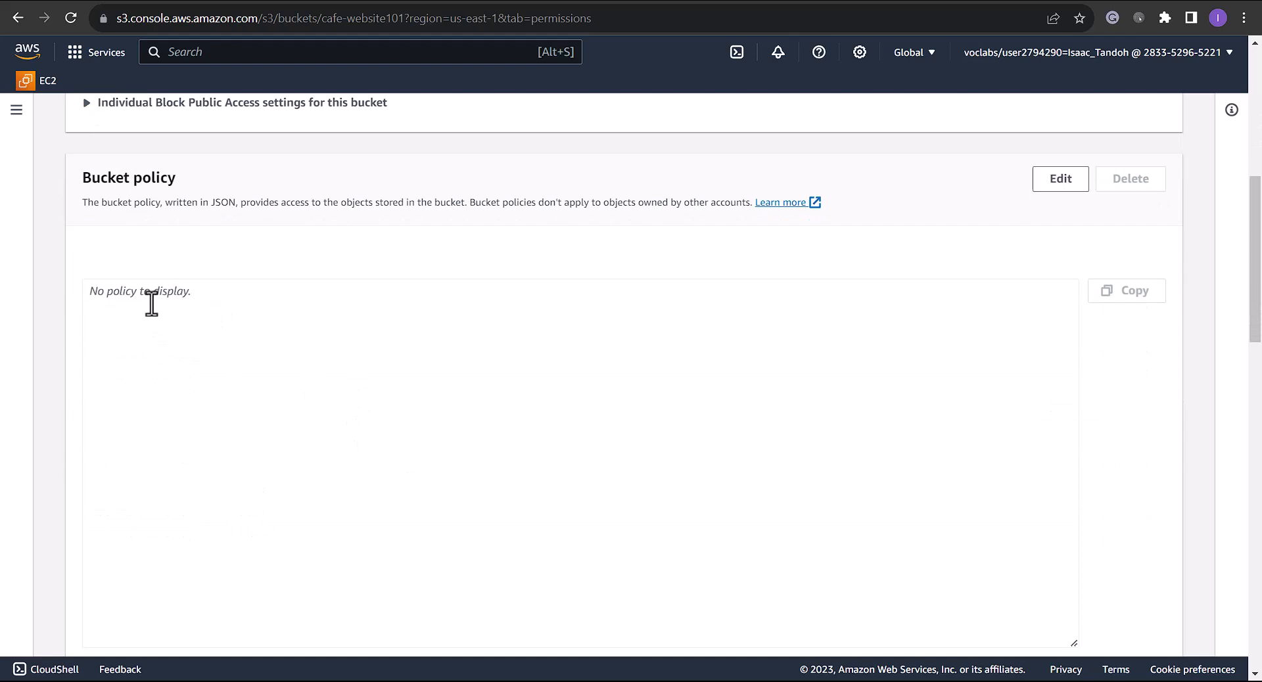
click(1061, 186)
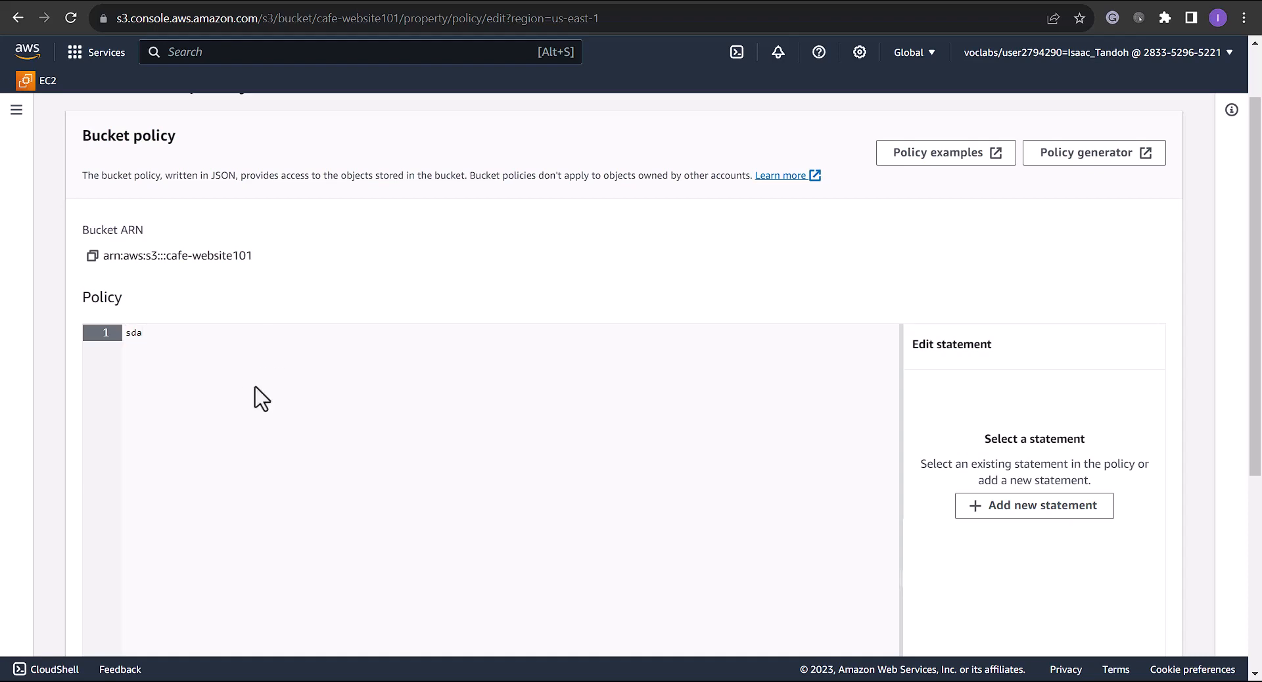
key(BackSpace)
key(BackSpace)
key(BackSpace)
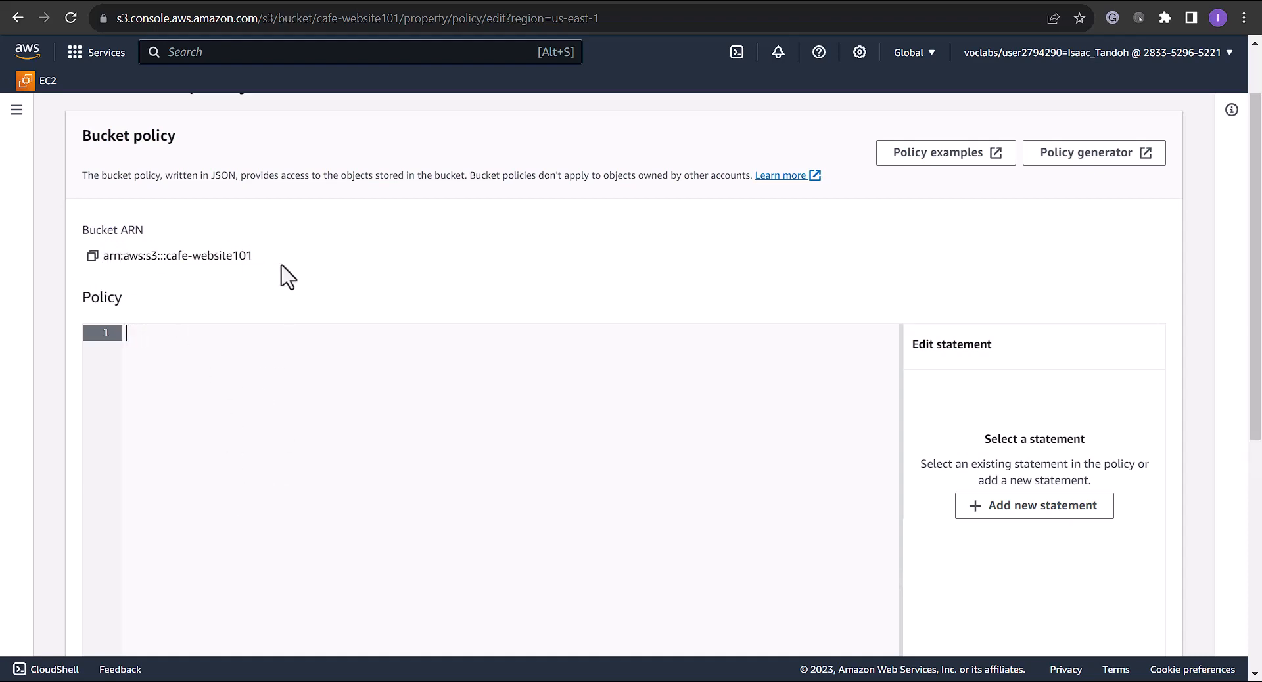
- Copy the ARN of the cafe-website101 bucket
click(92, 256)
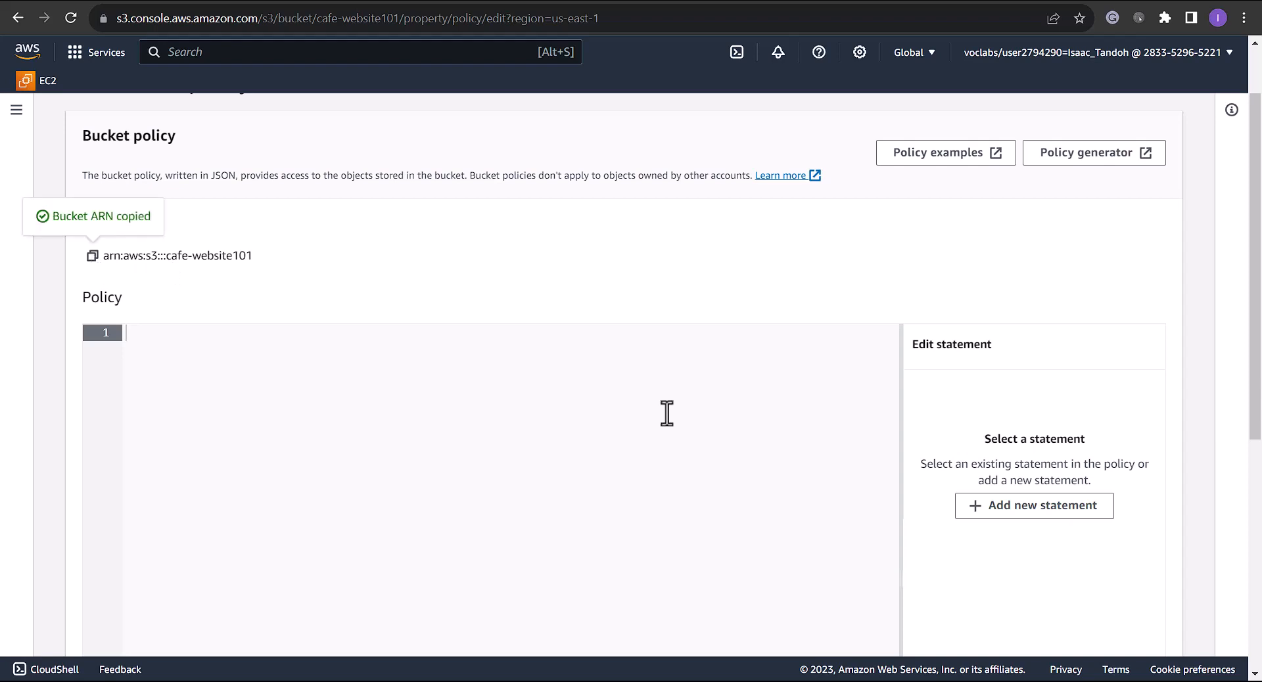
scroll(488, 359, down, 1)
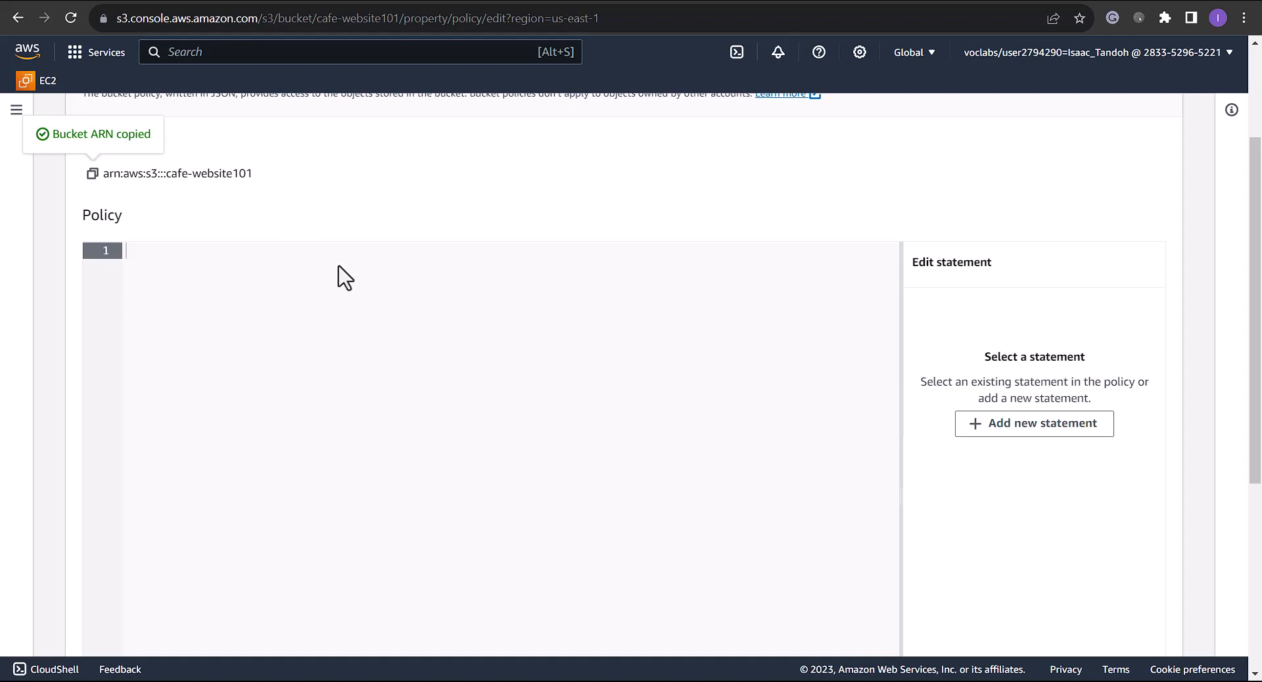
scroll(437, 352, up, 2)
scroll(854, 477, down, 2)
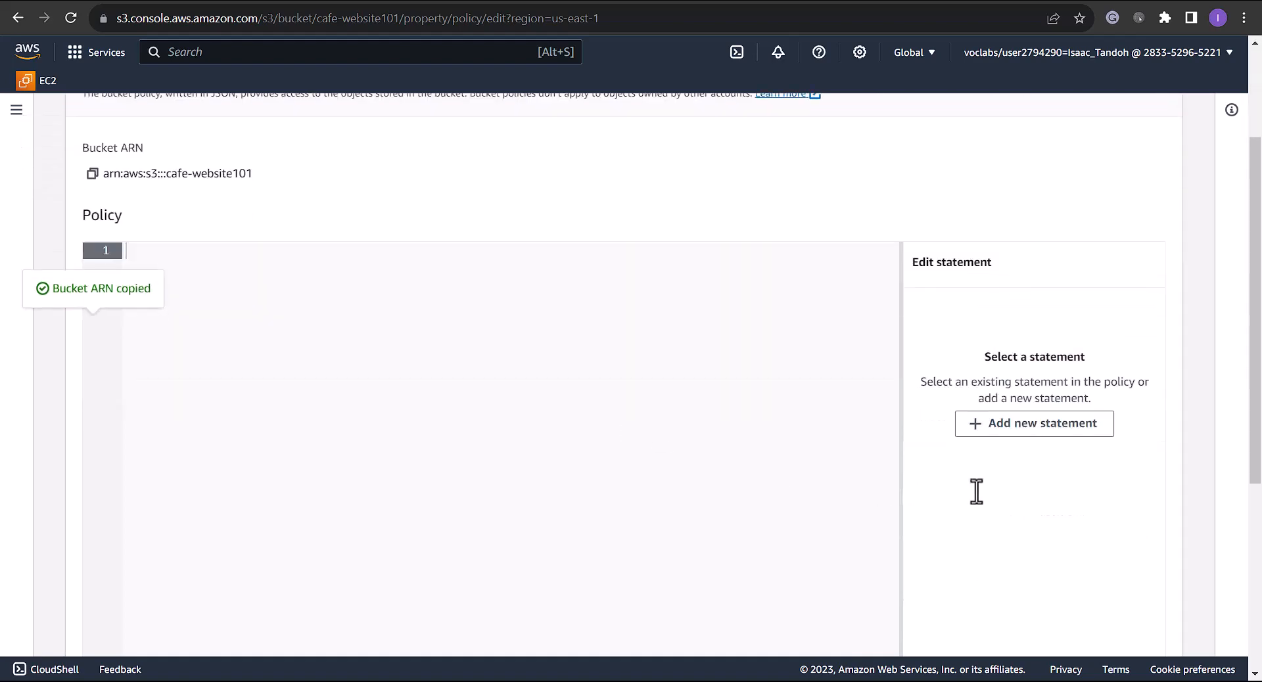
- Add a new statement to the bucket policy and set its Sid to GrantPublicReadAccess
click(1041, 427)
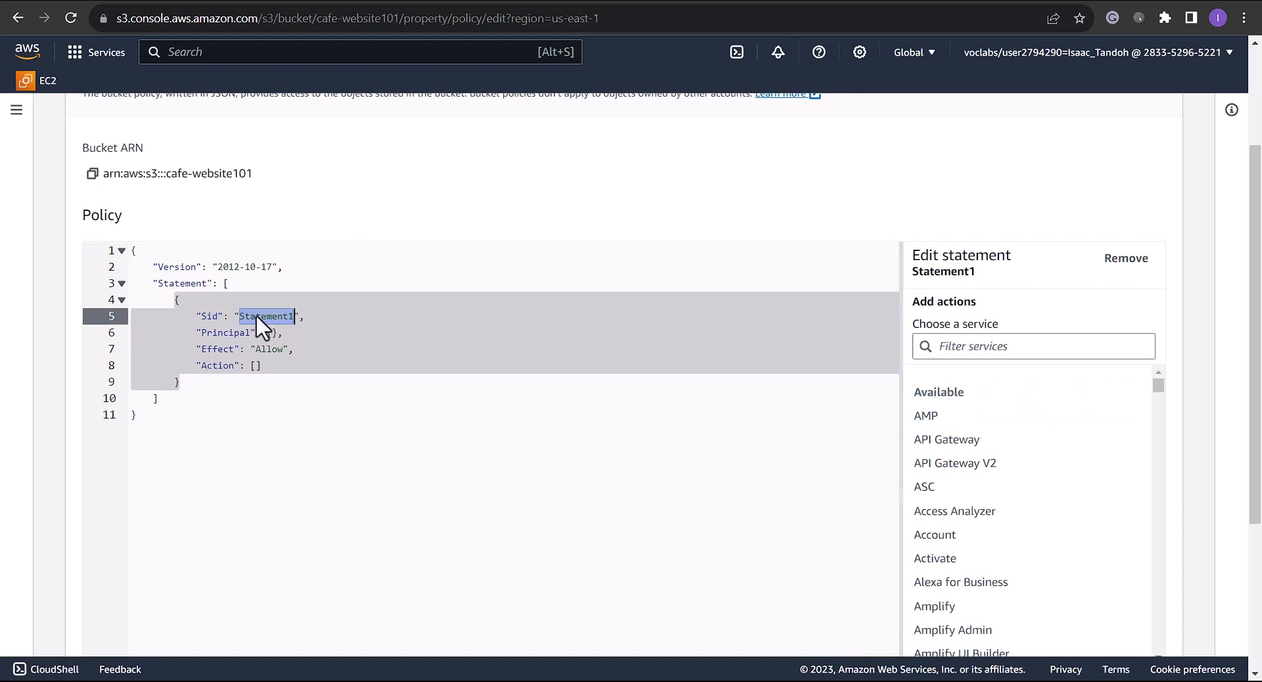
text(GrantPublicreadAc)
text(cess)
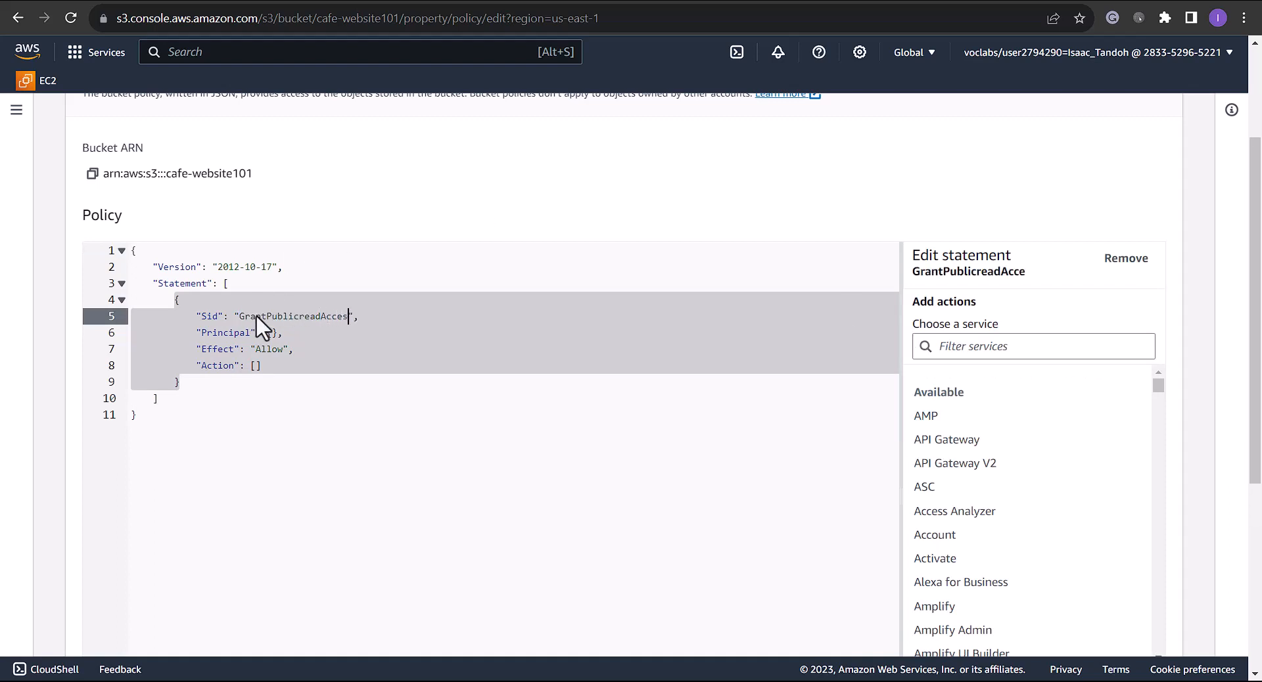
key(Left)
key(Left)
key(Left)
key(Left)
key(Left)
key(Left)
key(Left)
key(Left)
key(Left)
key(BackSpace)
text(R)
- Replace the statement's empty Principal object with "*" so that the policy applies to everyone
click(271, 332)
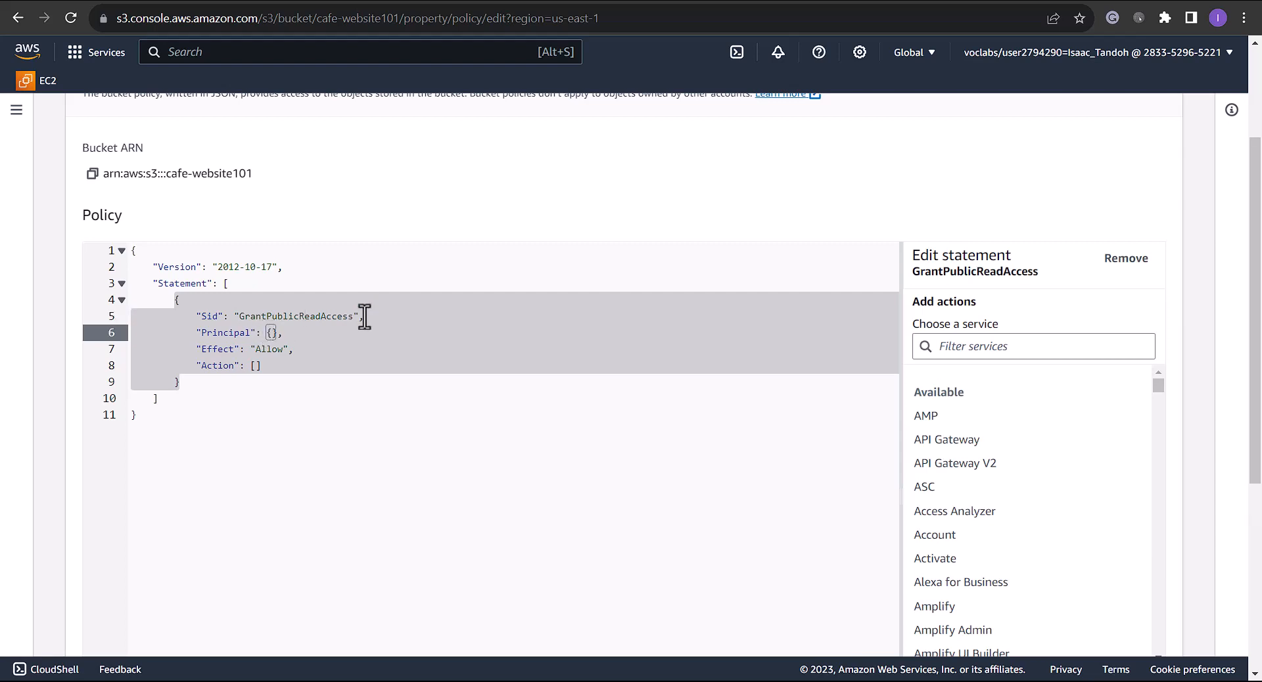
text(")
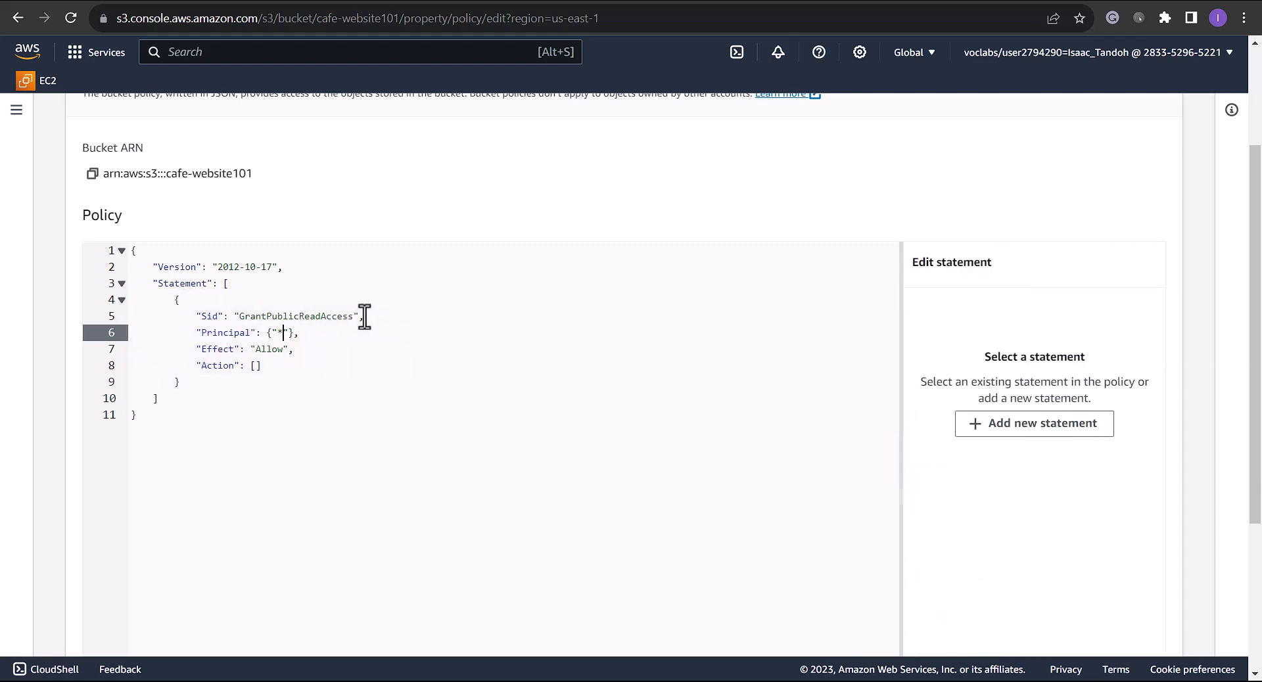
text(*)
key(Right)
key(Delete)
key(Left)
key(Left)
key(Left)
key(BackSpace)
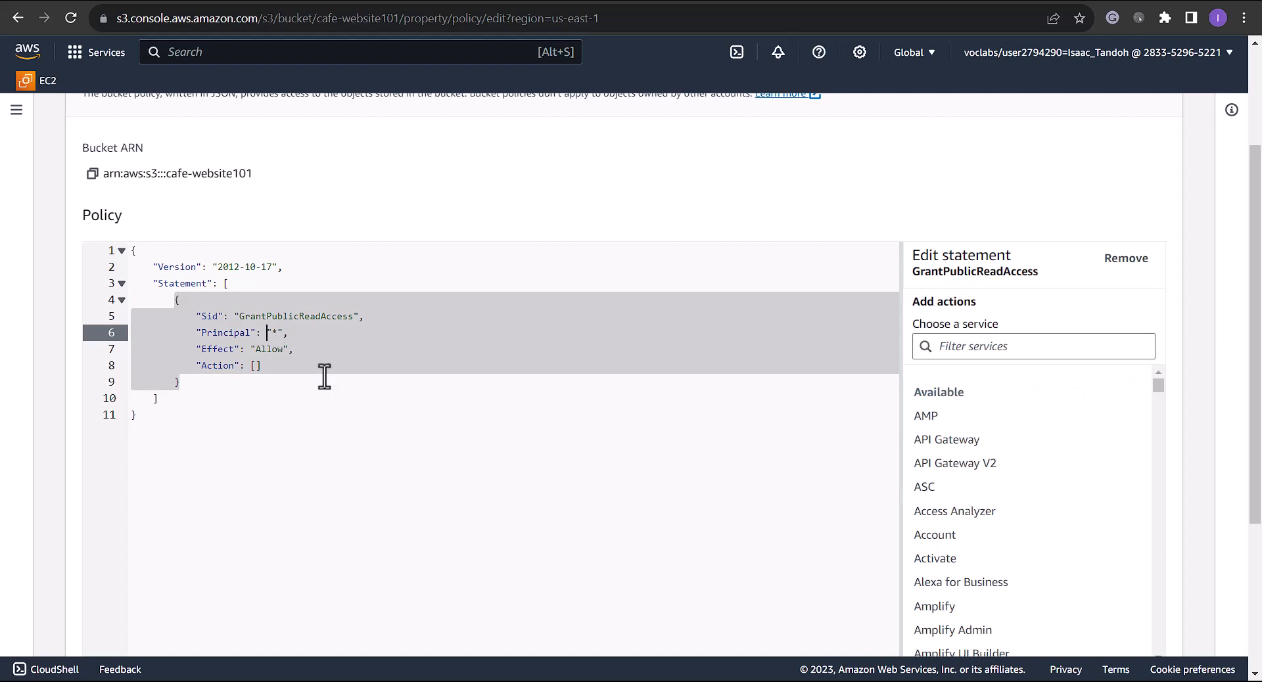
key(End)
text(,)
click(278, 349)
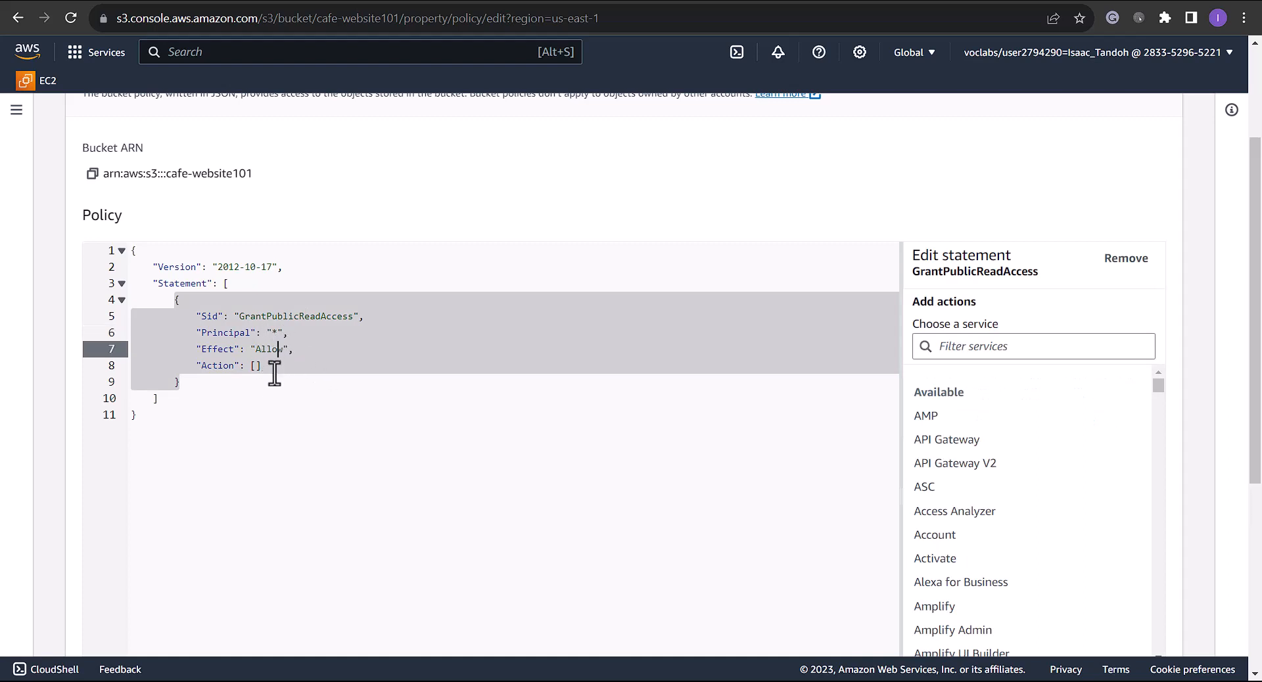
- Add the S3 service's GetObject action to the GrantPublicReadAccess statement
click(254, 366)
text([)
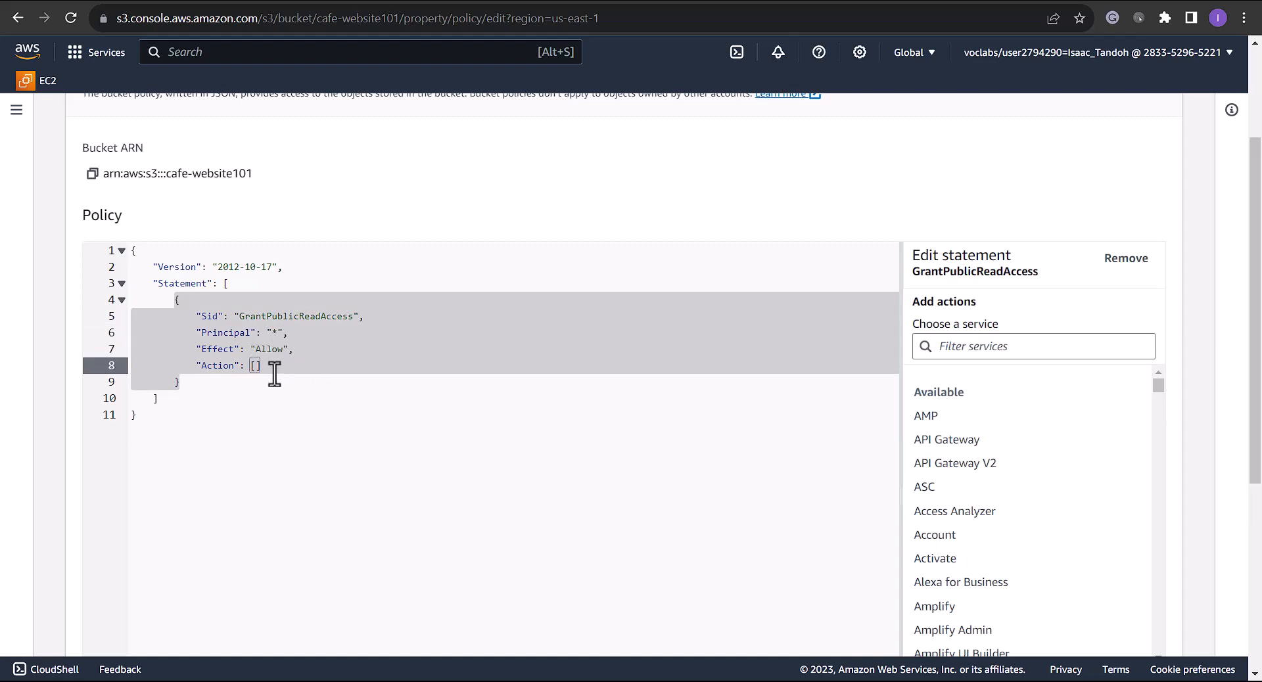
click(999, 352)
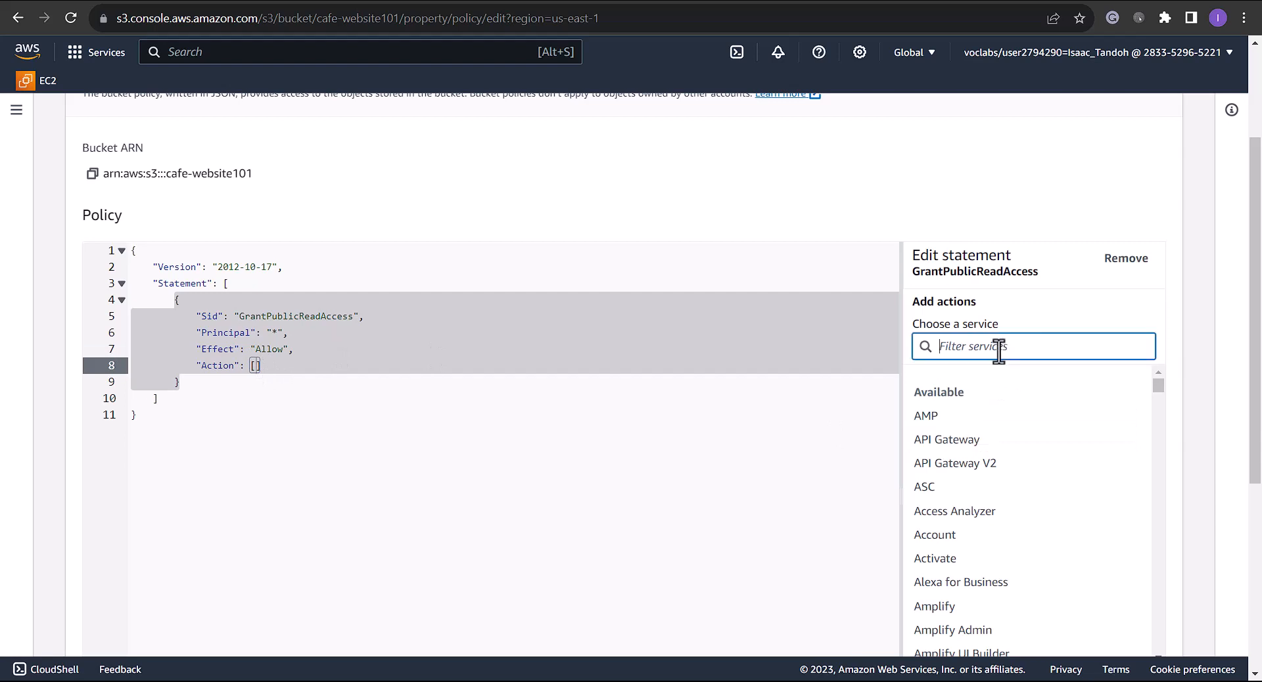
text(s)
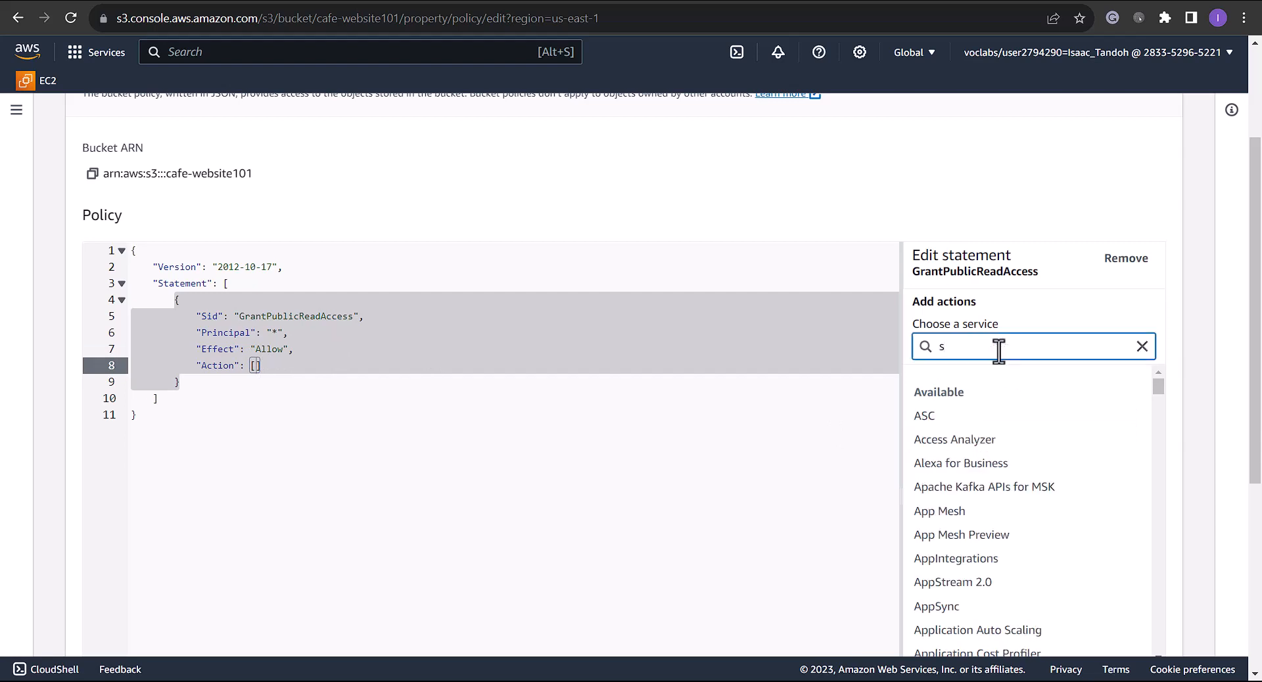
text(3)
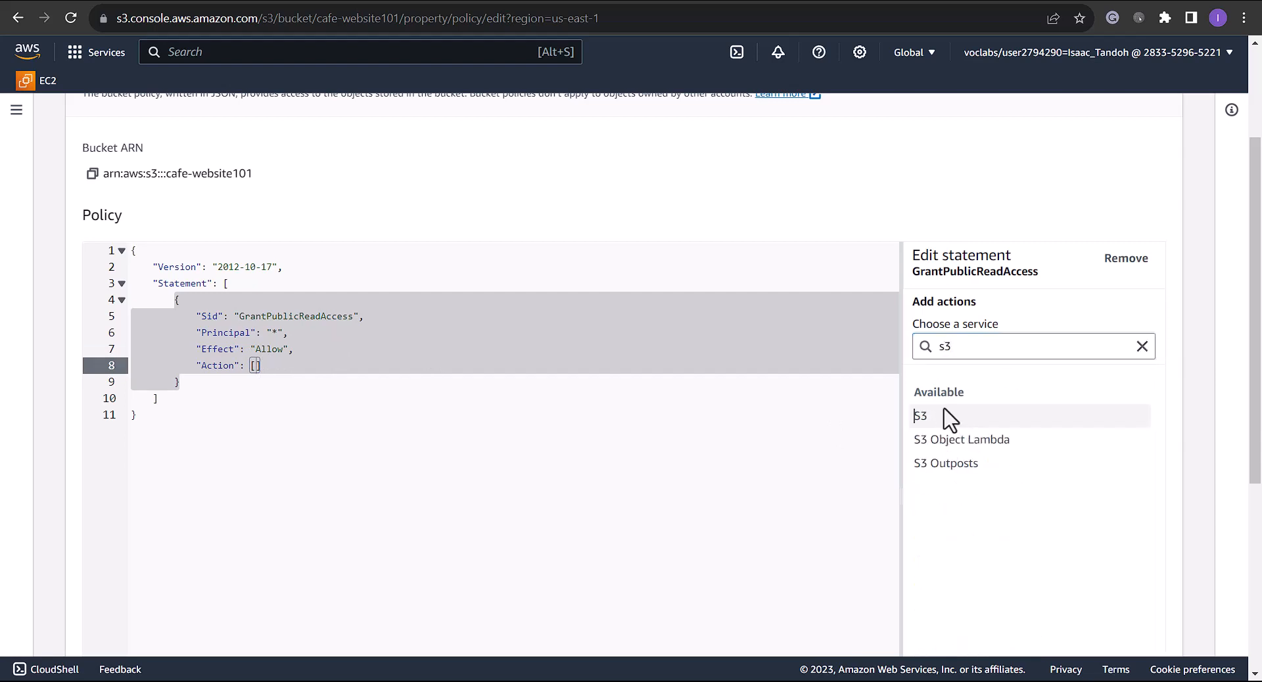
click(947, 416)
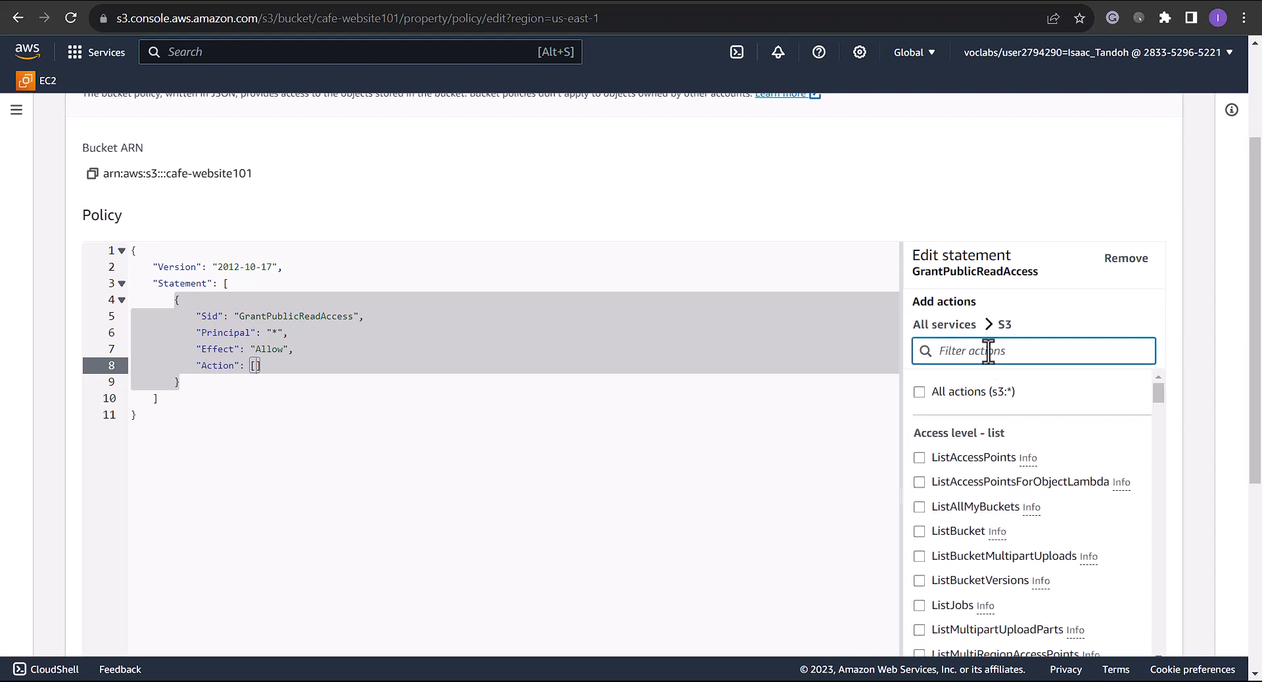
text(getobject)
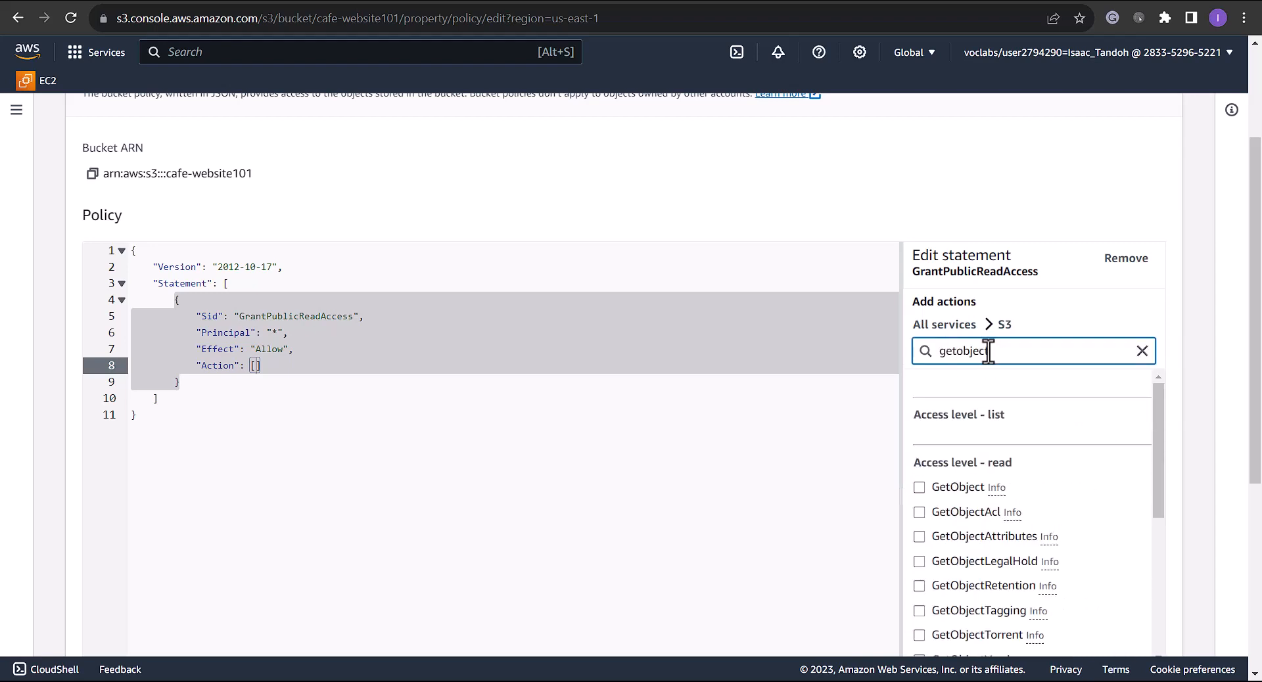
click(937, 486)
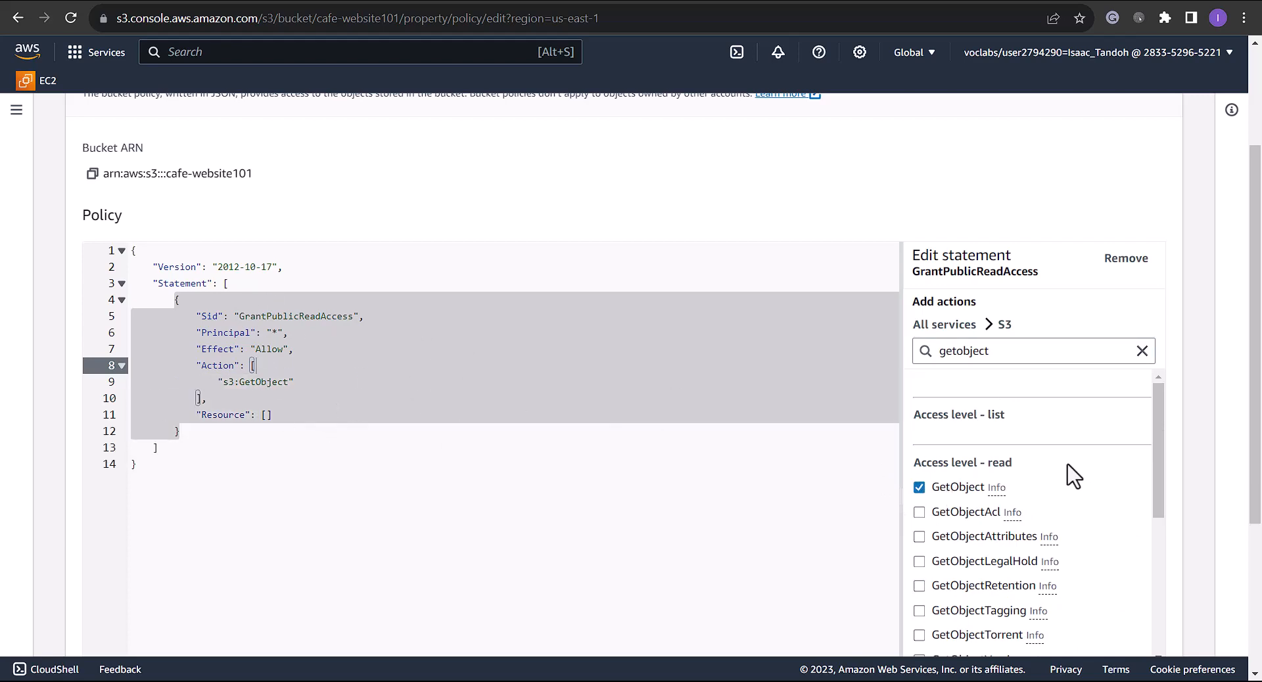
- Add an S3 resource of type object to the statement with the ARN arn:aws:s3:::cafe-website101/*
scroll(1047, 460, down, 10)
scroll(1057, 375, up, 2)
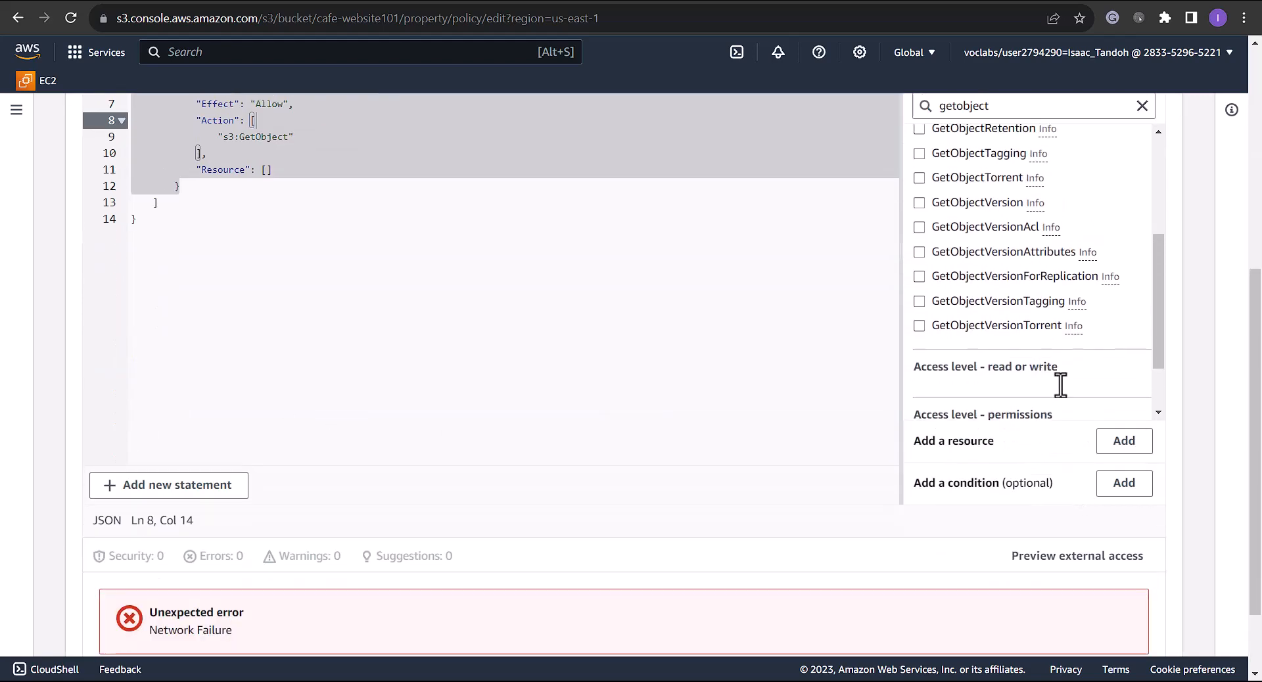
scroll(1062, 385, down, 2)
click(1132, 442)
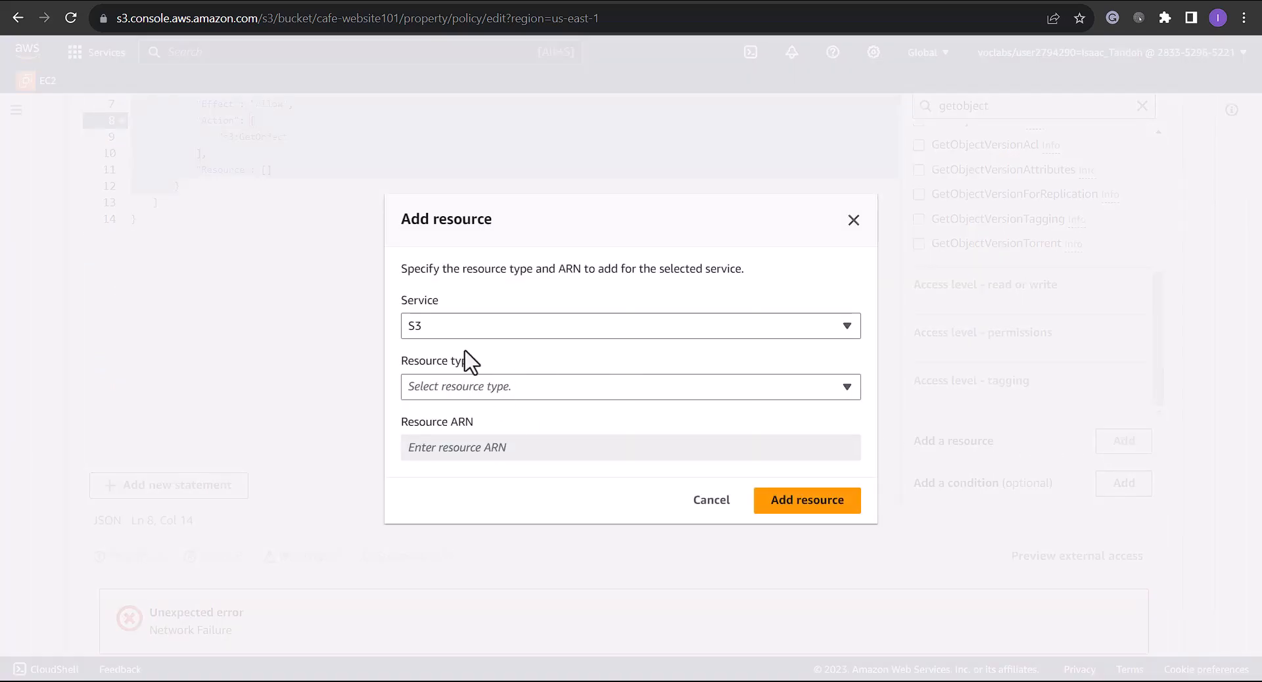
click(479, 388)
click(453, 464)
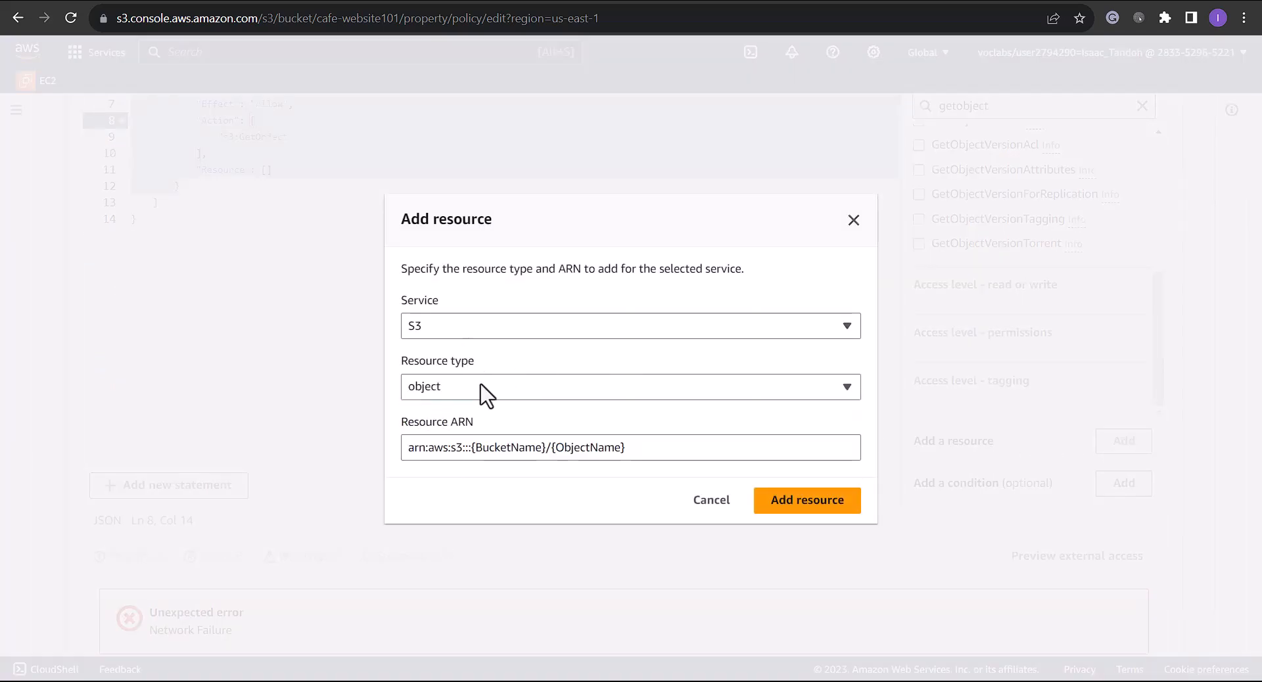
drag(545, 447, 380, 466)
text(arn:aws:s3:::cafe-website101)
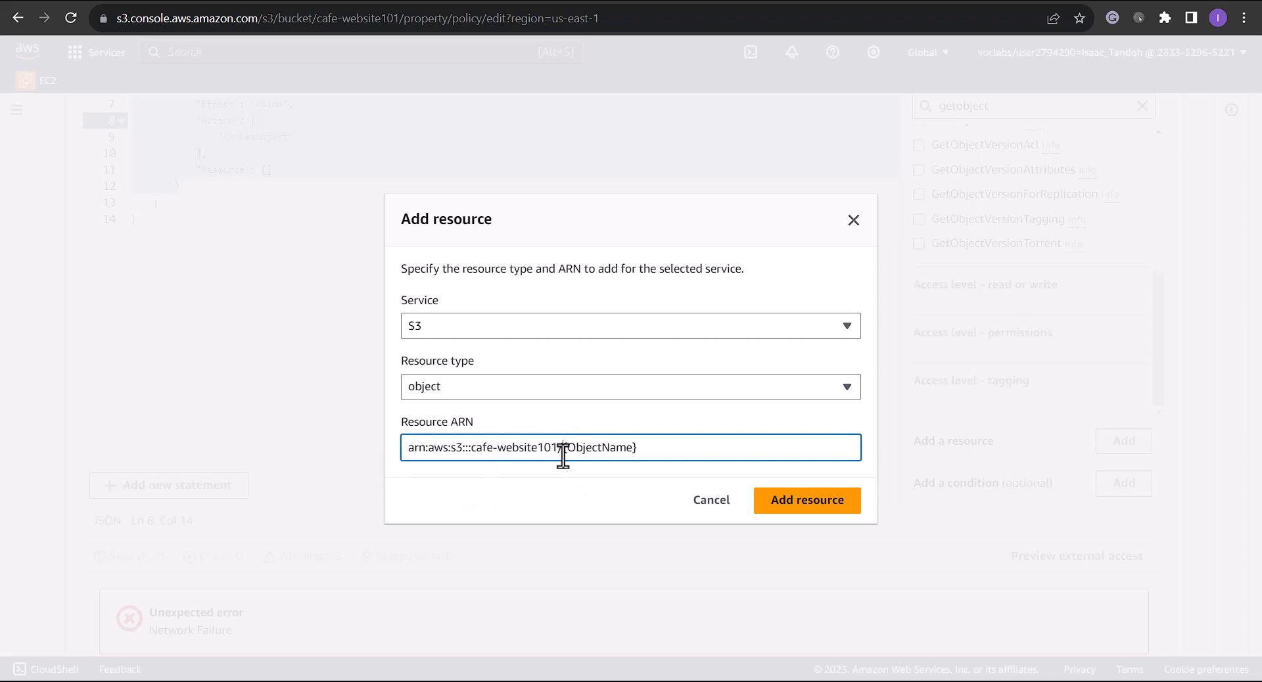
drag(563, 448, 715, 452)
text(*)
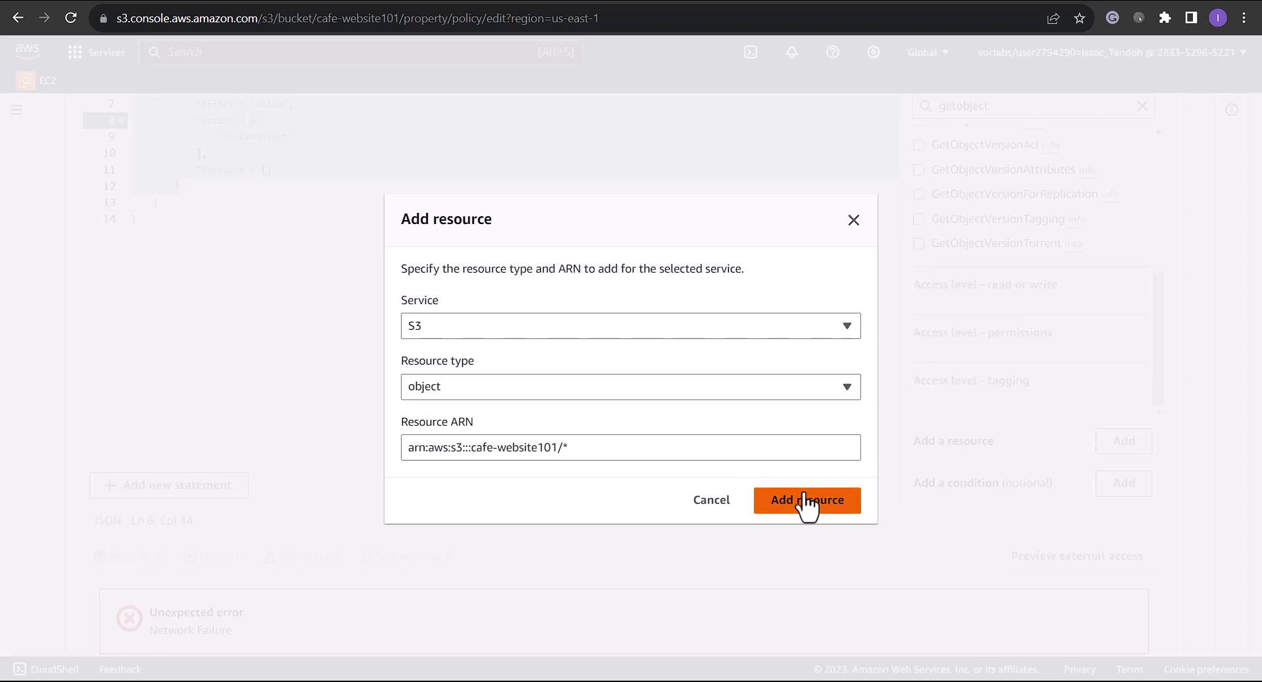
click(807, 506)
- Open the AWS Policy Generator from the bucket policy page and set the policy type to S3 Bucket Policy
scroll(315, 274, up, 3)
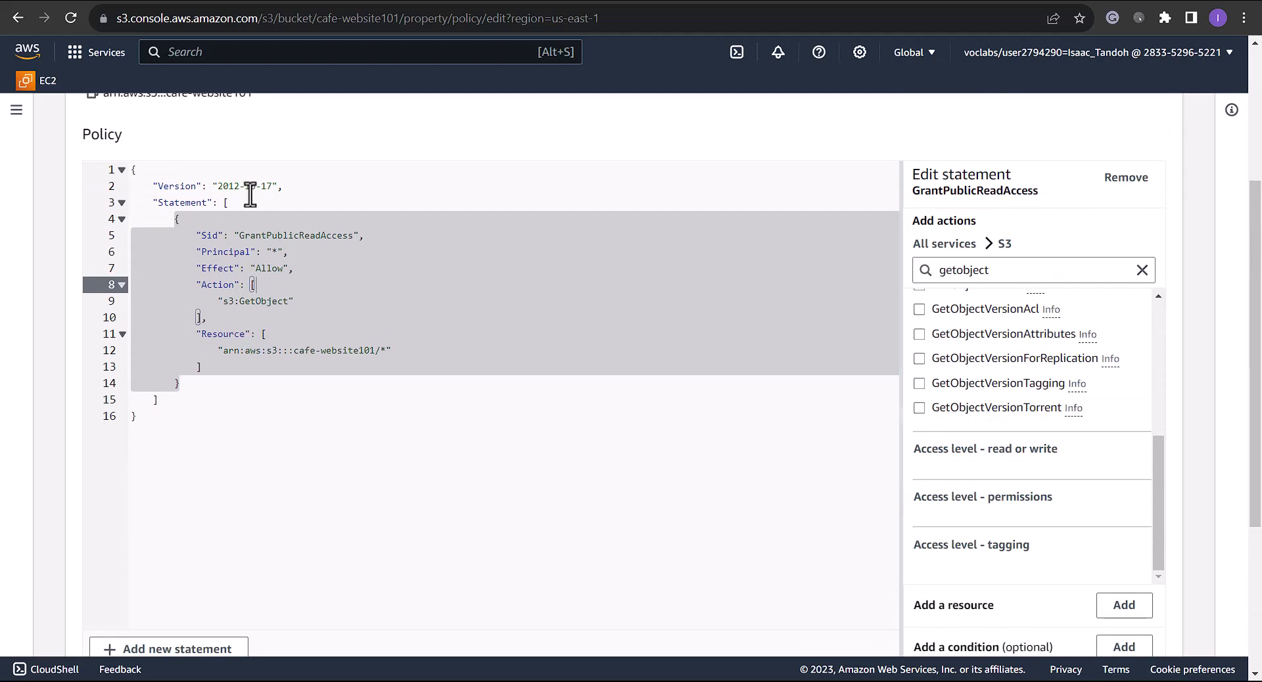
scroll(229, 269, up, 2)
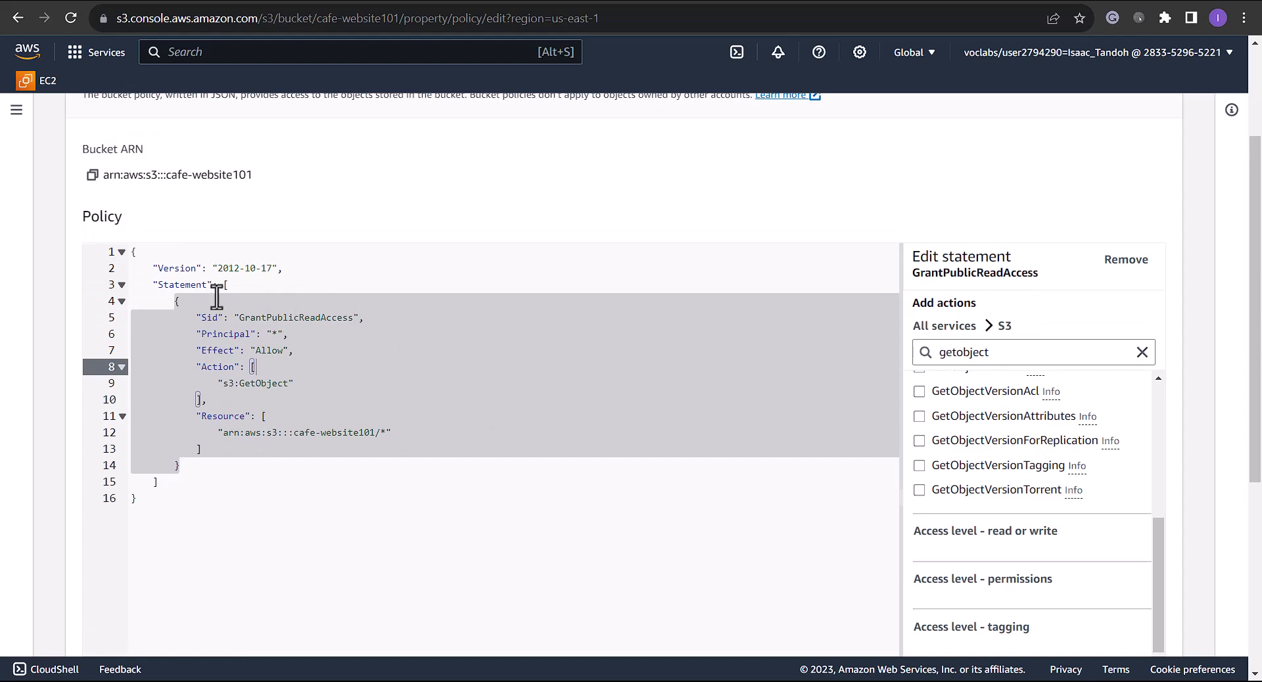
scroll(442, 296, up, 2)
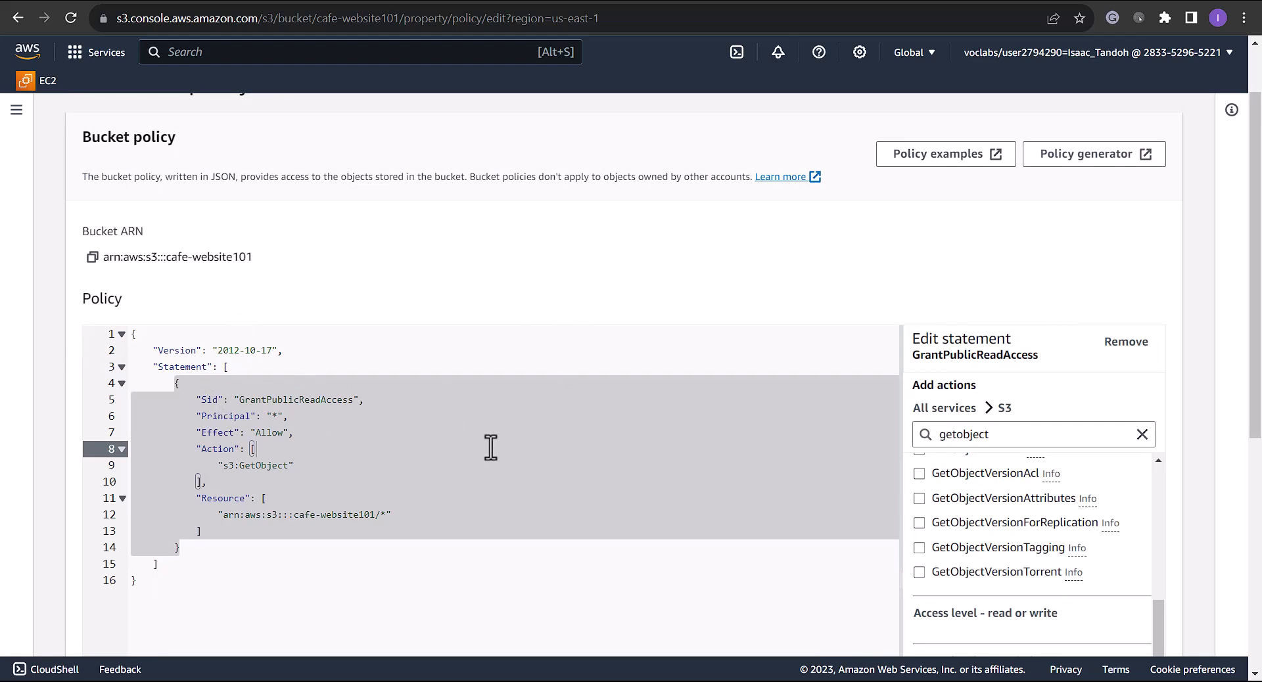
click(1094, 158)
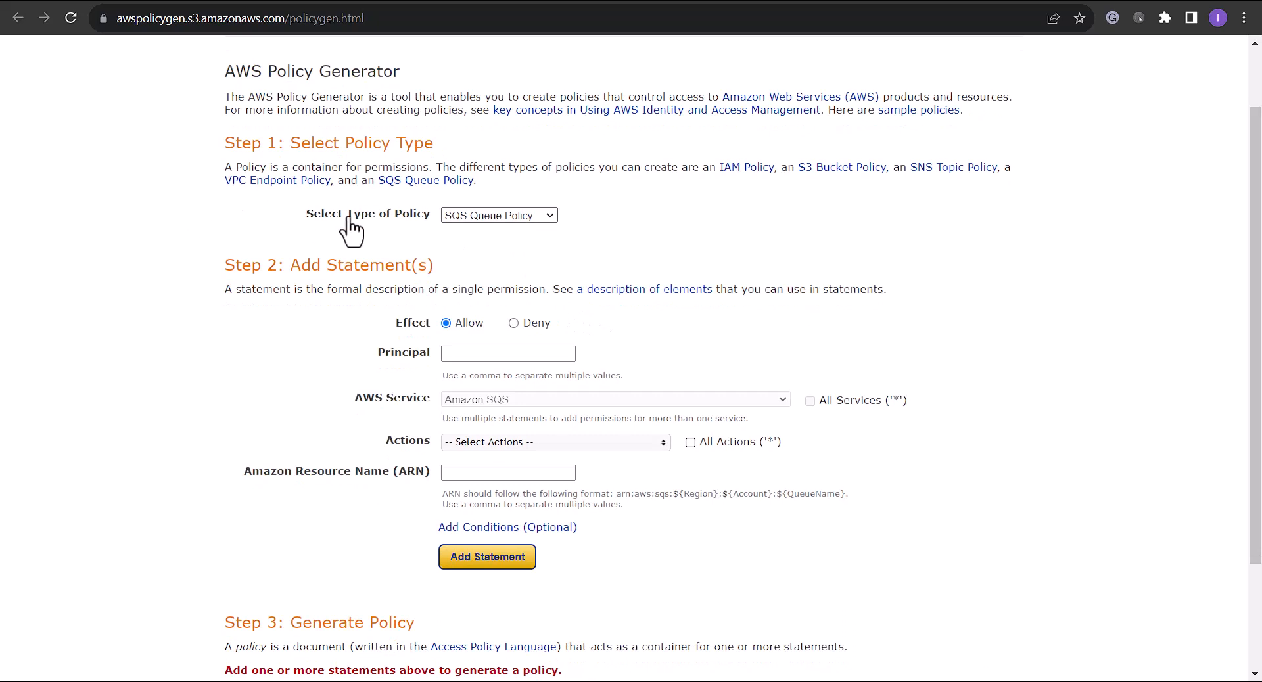
click(529, 216)
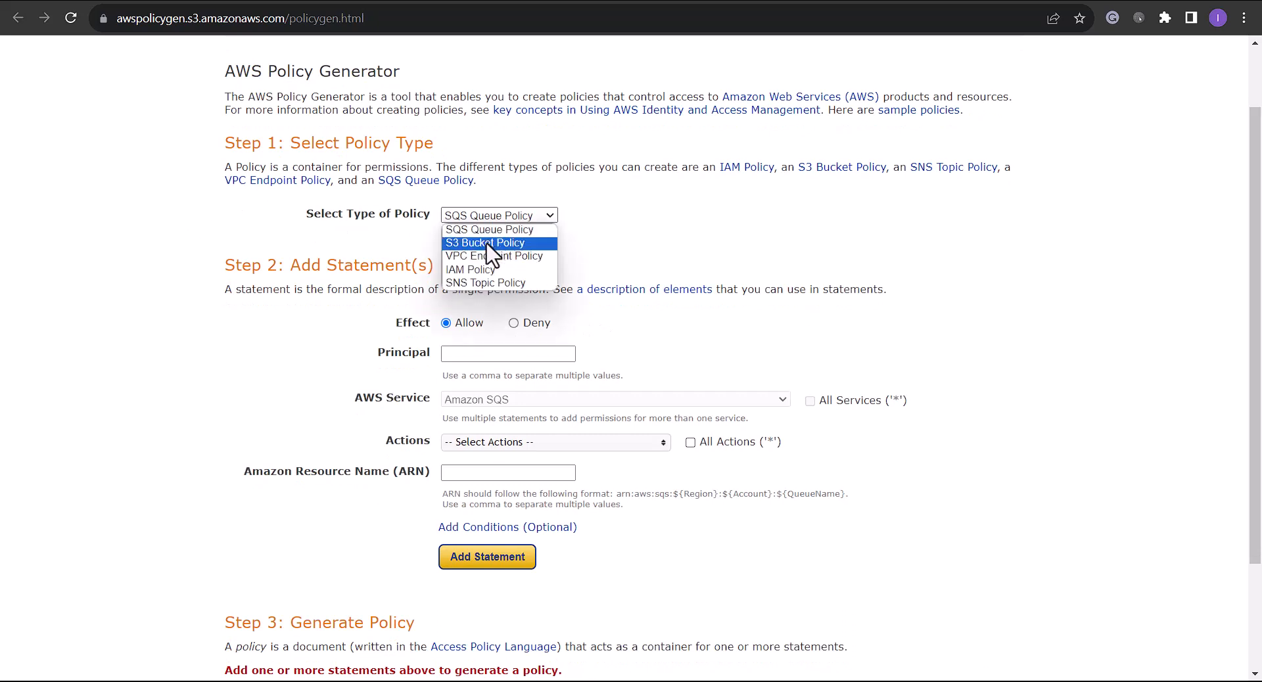
click(491, 244)
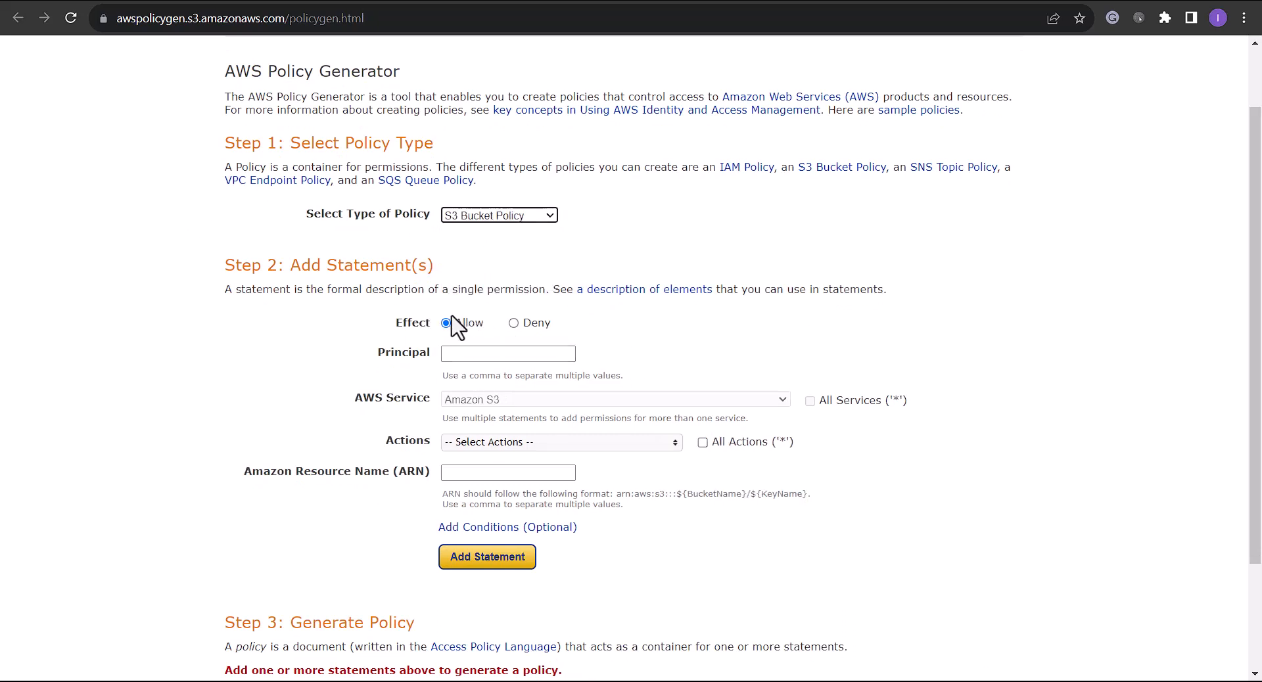
- Set the generator statement's Principal to * and select GetObject as its only action
click(498, 359)
key(Return)
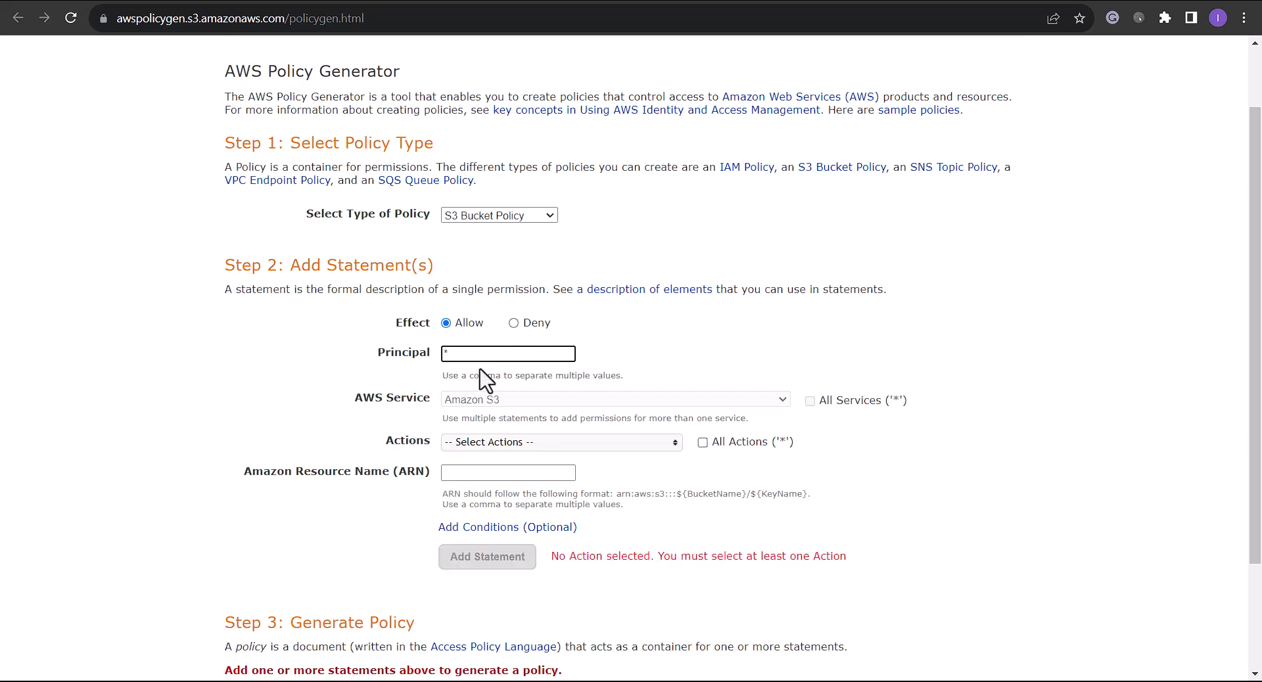
scroll(653, 403, down, 1)
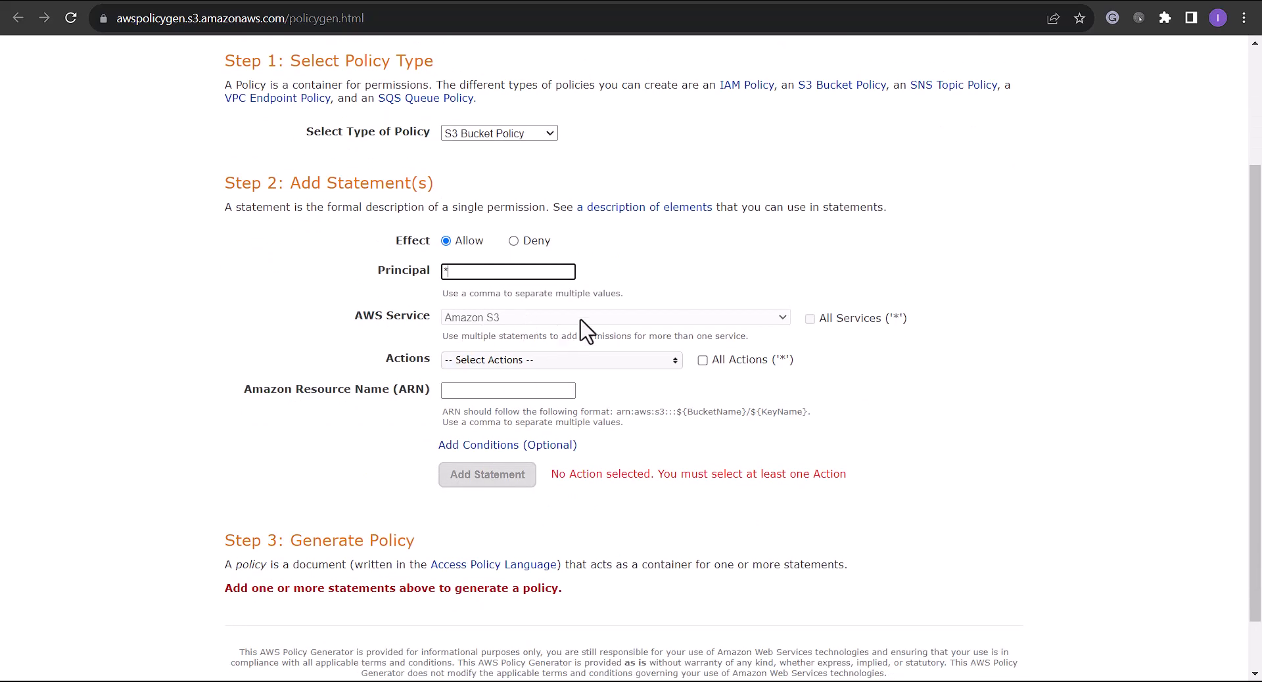
click(514, 365)
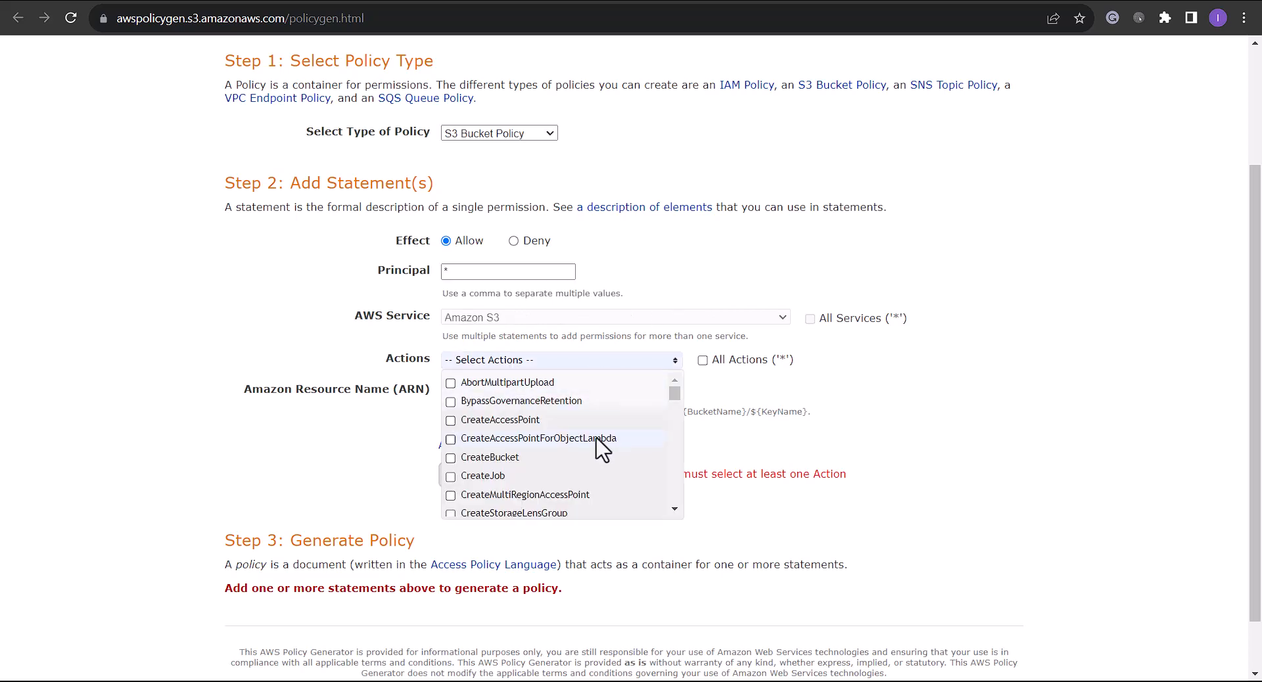
scroll(598, 444, down, 10)
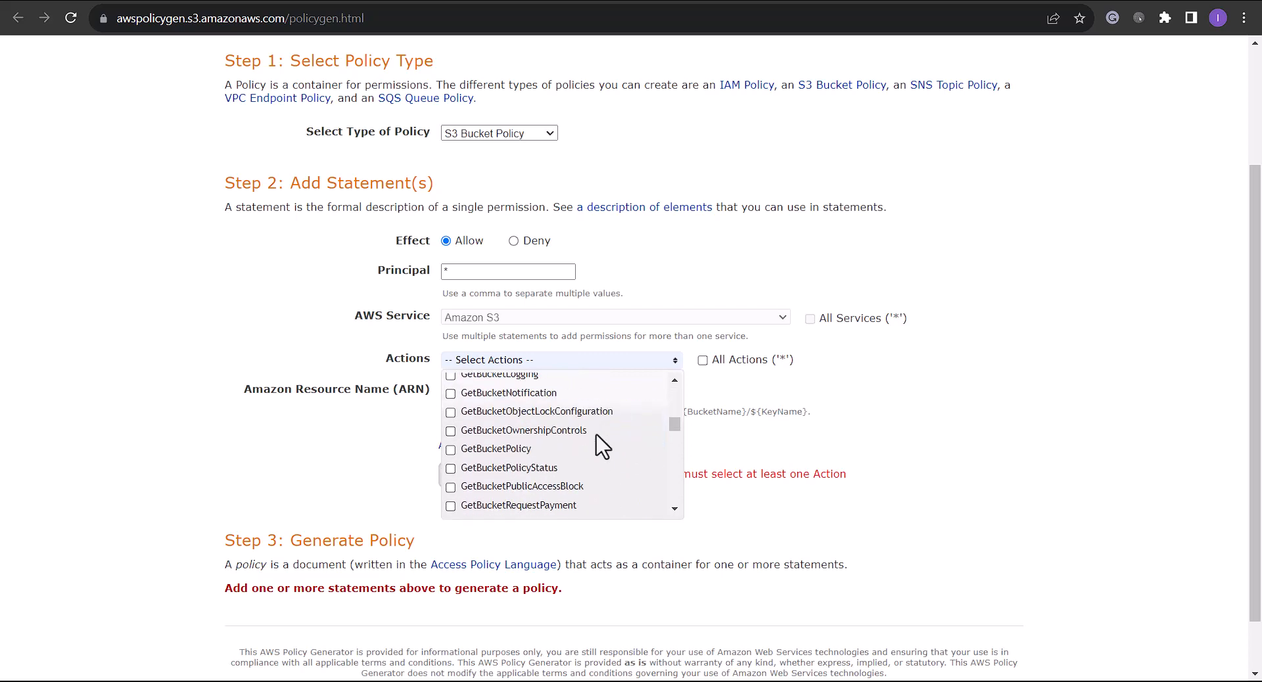
scroll(562, 468, down, 5)
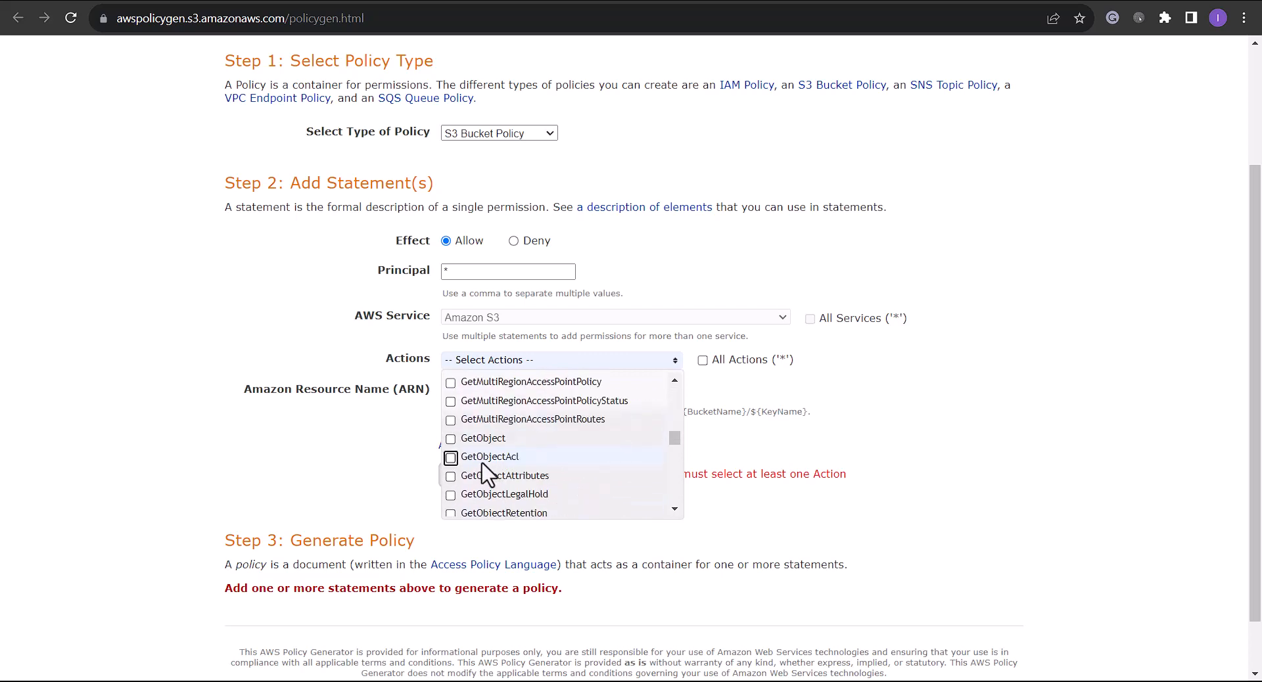
click(450, 438)
click(728, 251)
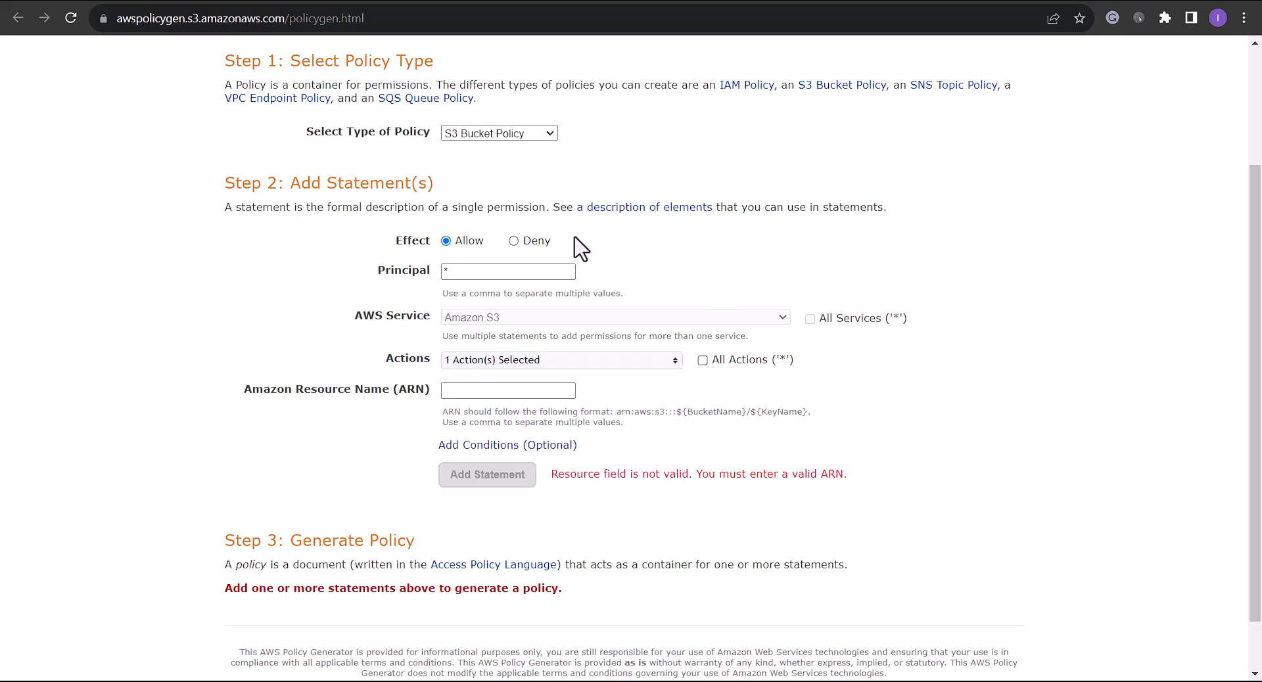
- Add the statement with the ARN arn:aws:s3:::cafe-website101/* and generate the policy JSON document
click(539, 391)
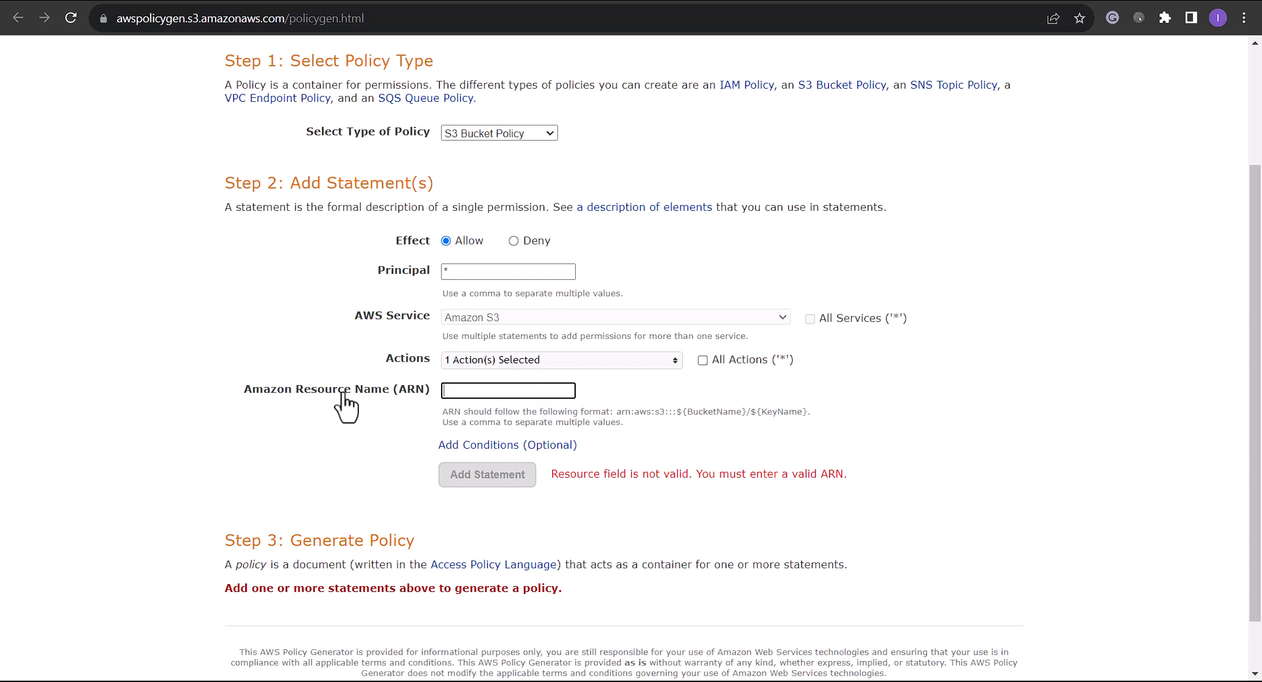
text(arn:aws:s3:::cafe-website101)
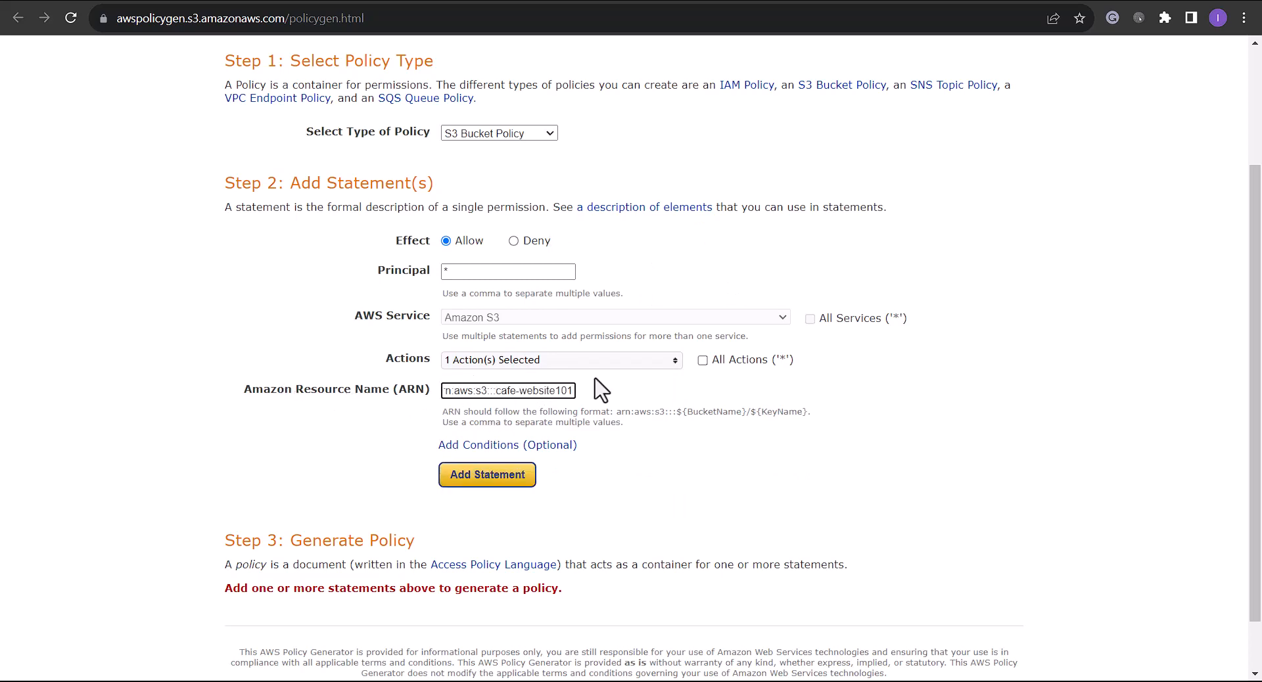
text(/*)
scroll(493, 487, down, 1)
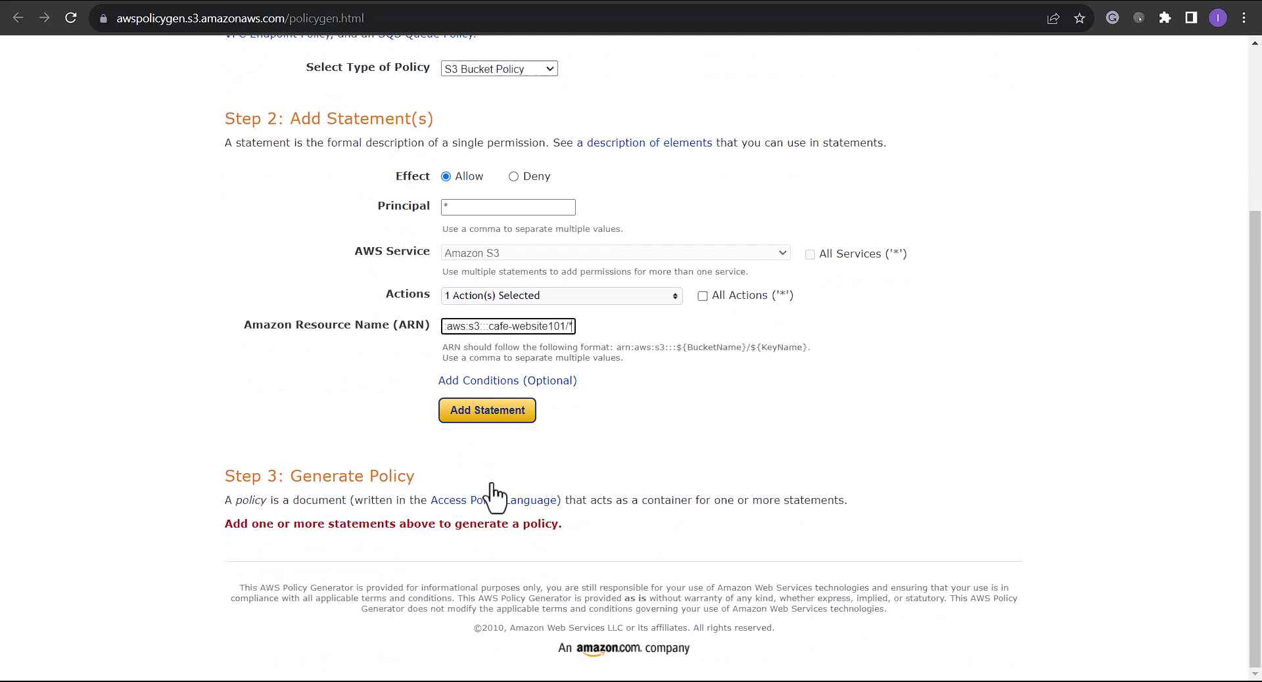
click(501, 415)
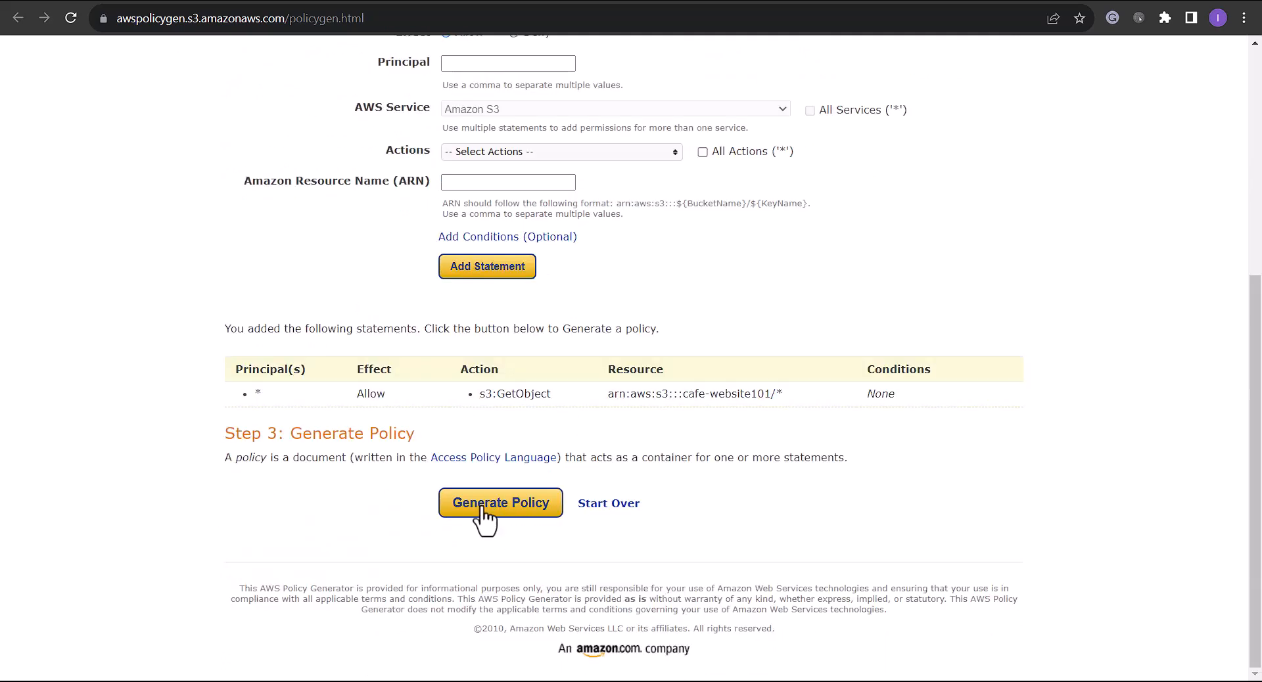
click(485, 506)
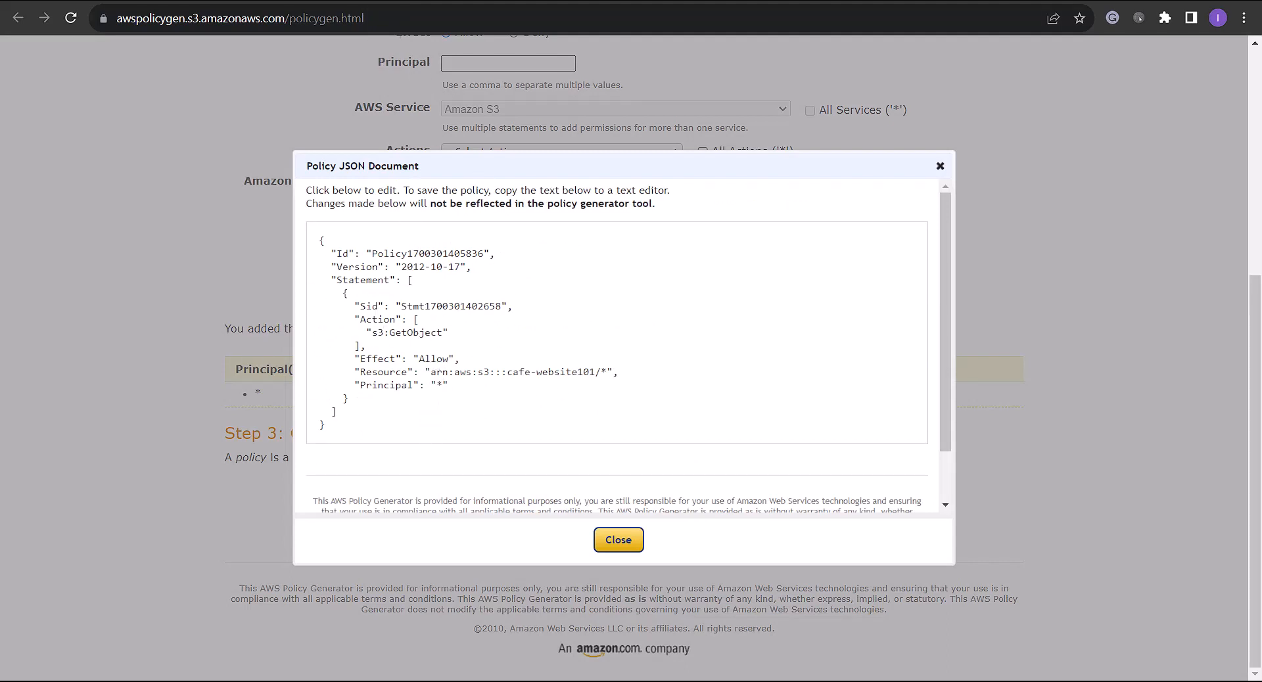
- Copy the entire JSON text of the generated policy document
key(alt+Tab)
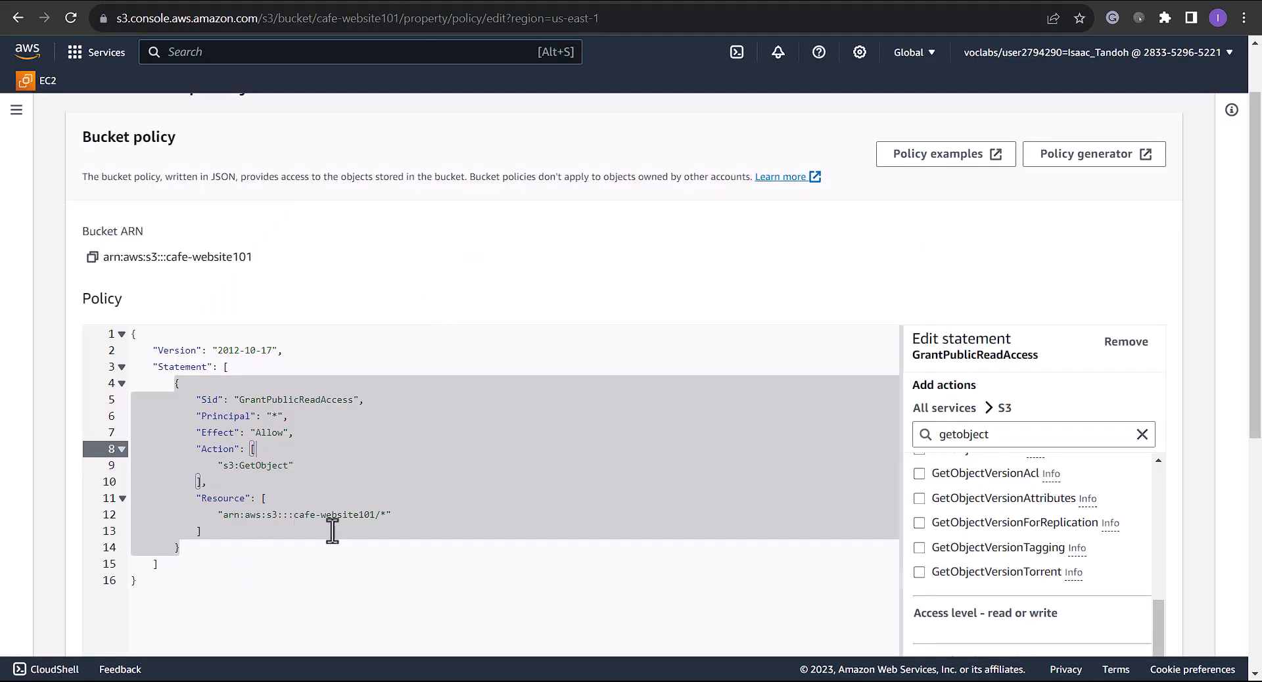
key(alt+Tab)
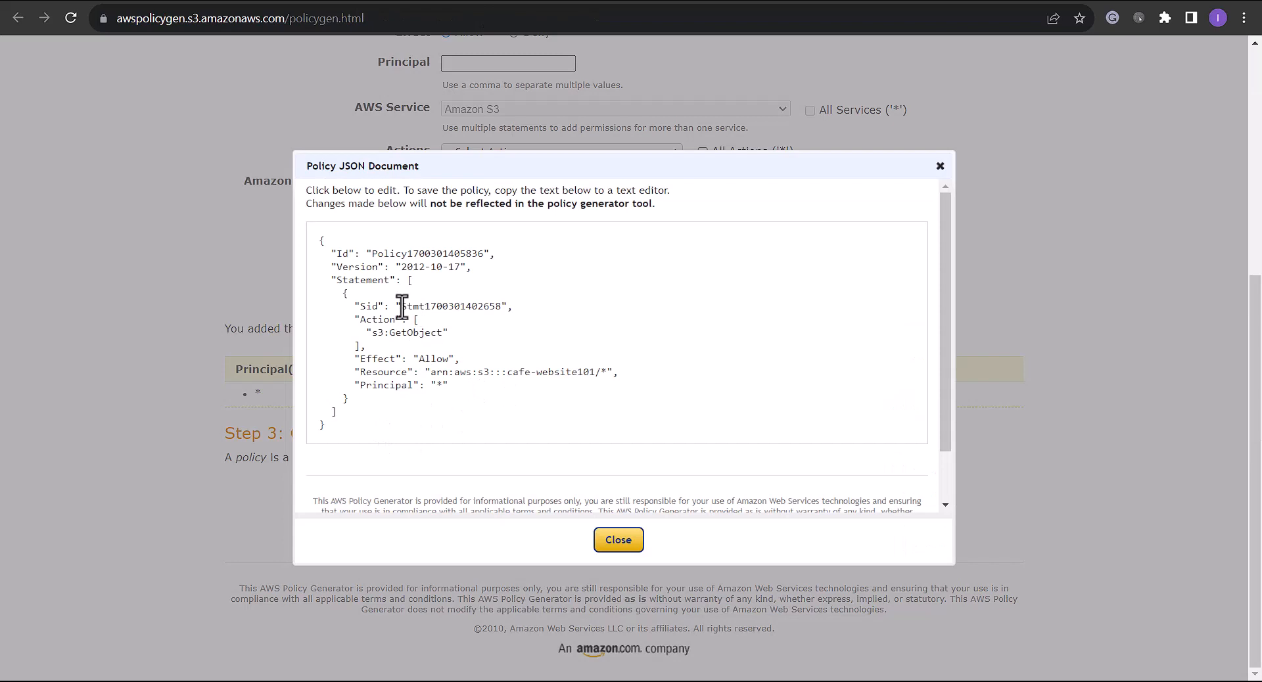
shift+click(495, 307)
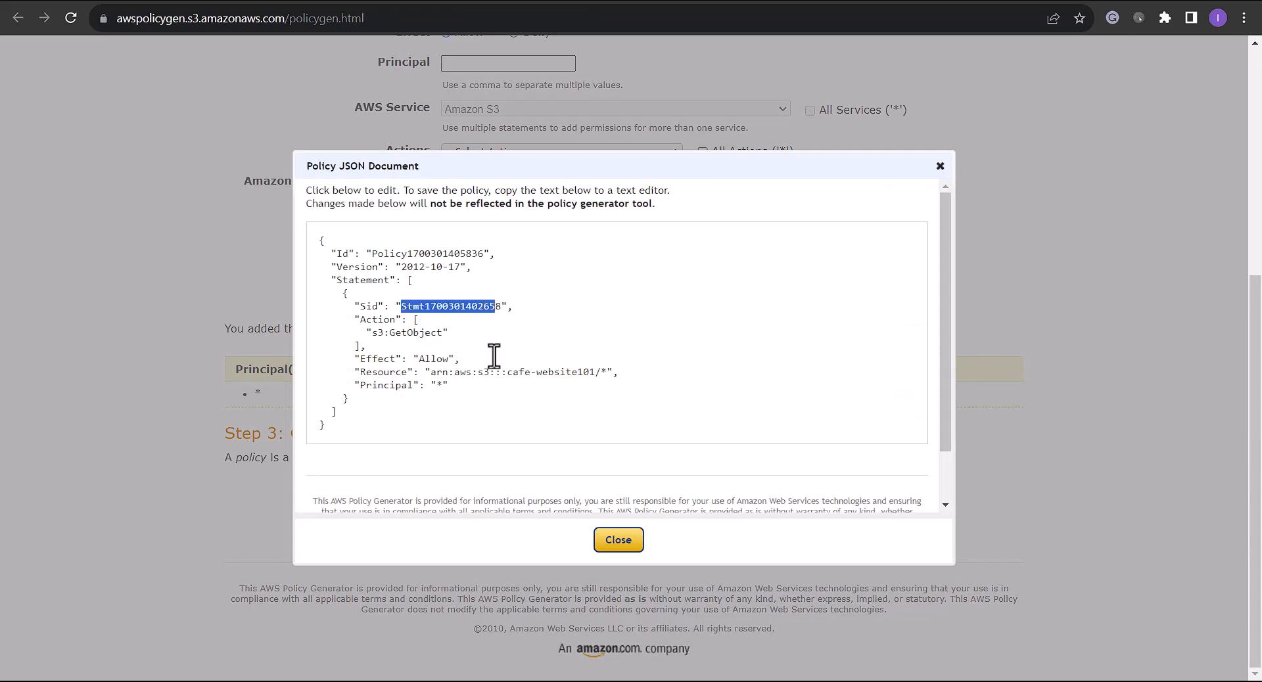
drag(363, 430, 307, 243)
key(ctrl+c)
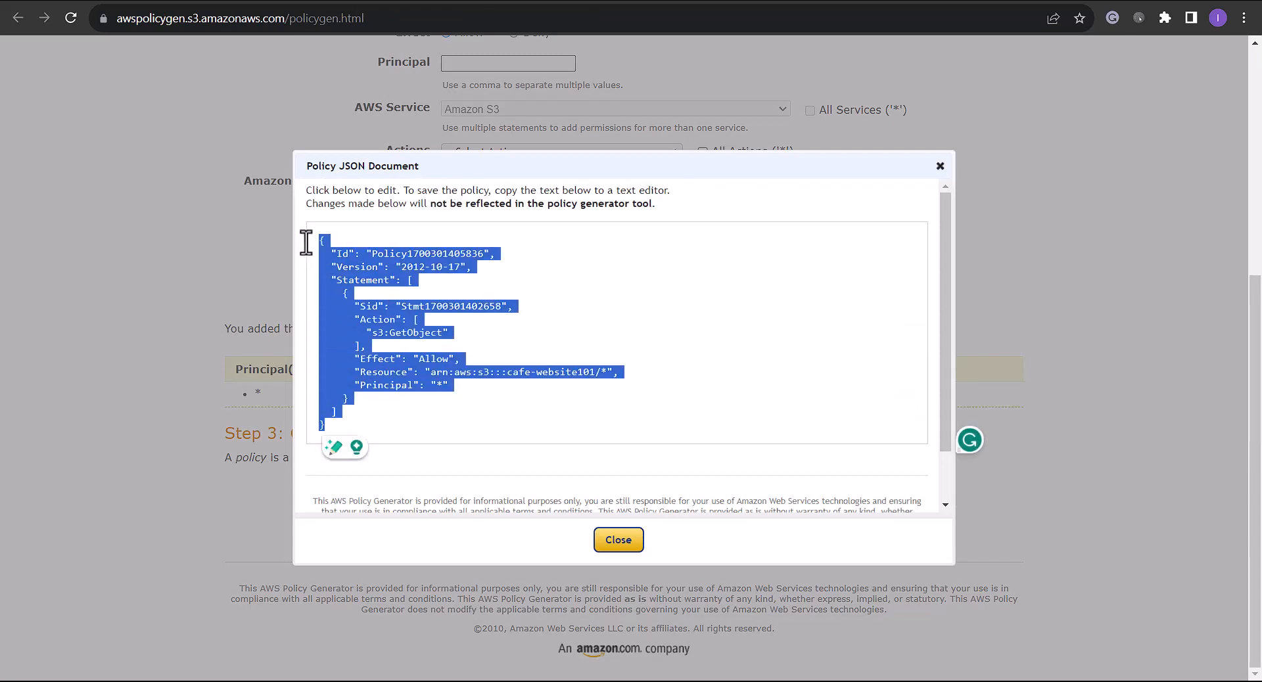
- Switch to the S3 bucket policy editor and paste the generated policy below the existing one, separated by a blank line
key(alt+Tab)
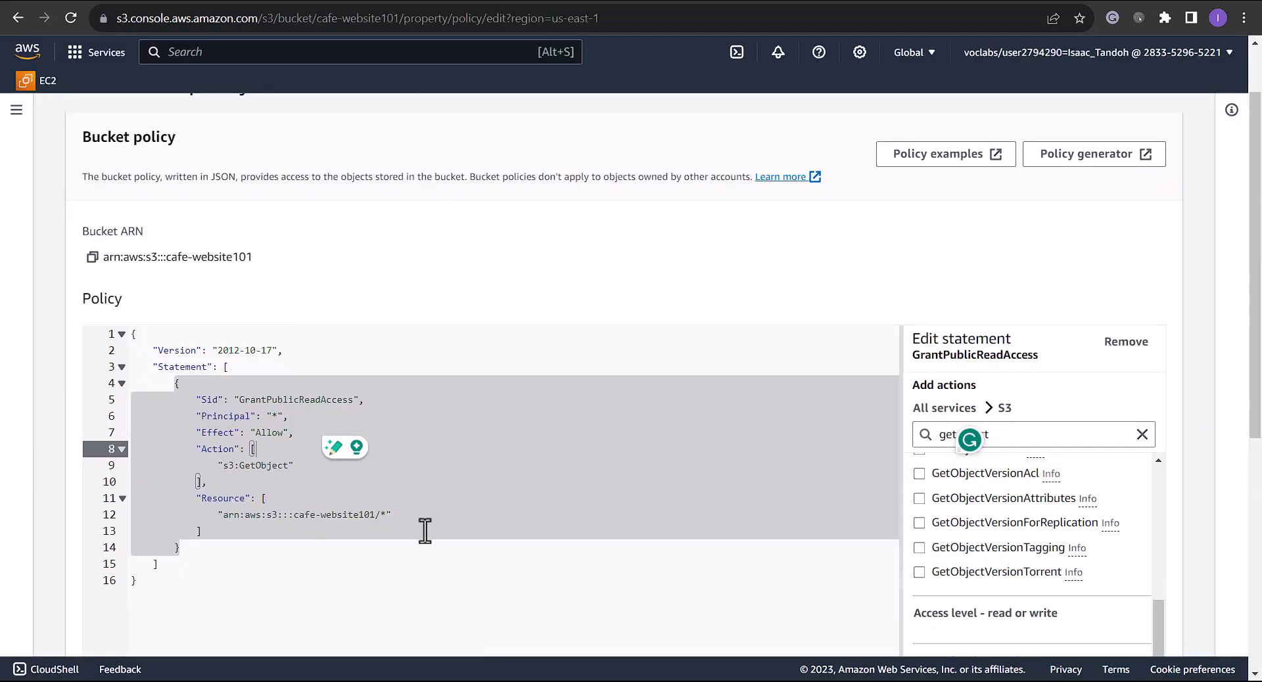
scroll(424, 531, down, 3)
click(171, 433)
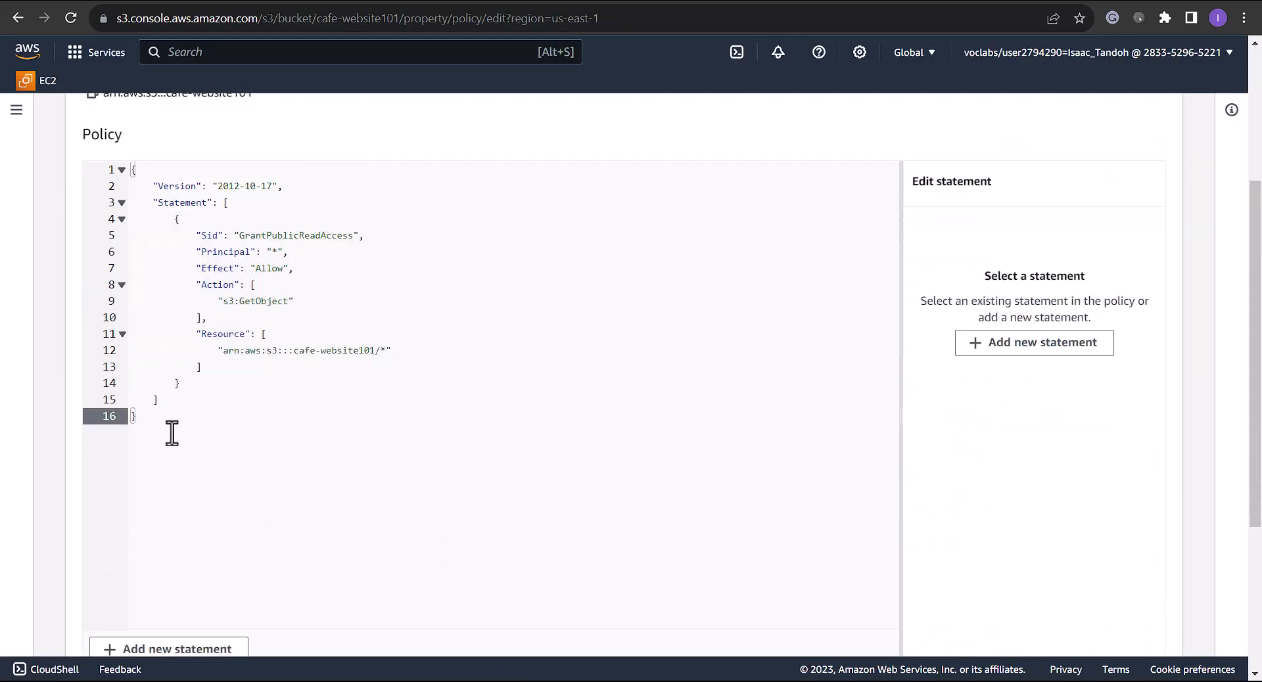
key(Return)
key(Return)
key(ctrl+v)
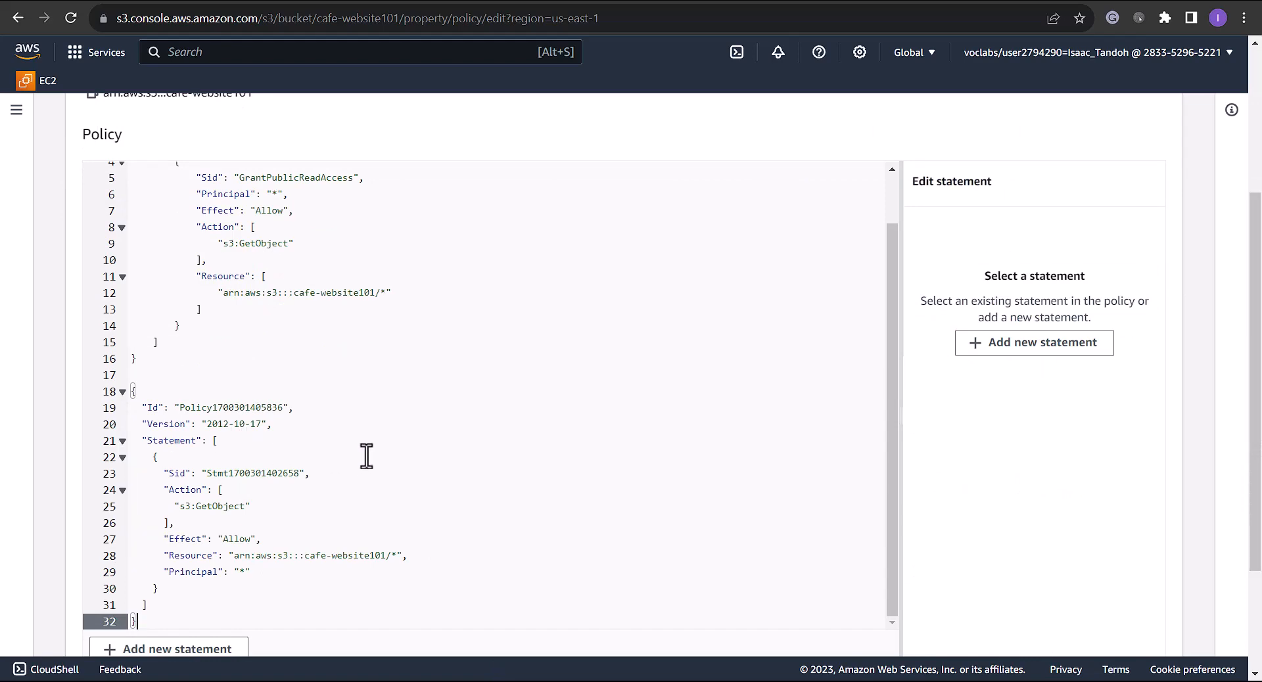
- Compare the Sid, Action, Effect, Resource and Principal entries of the pasted policy with those of the GrantPublicReadAccess policy
scroll(234, 395, up, 1)
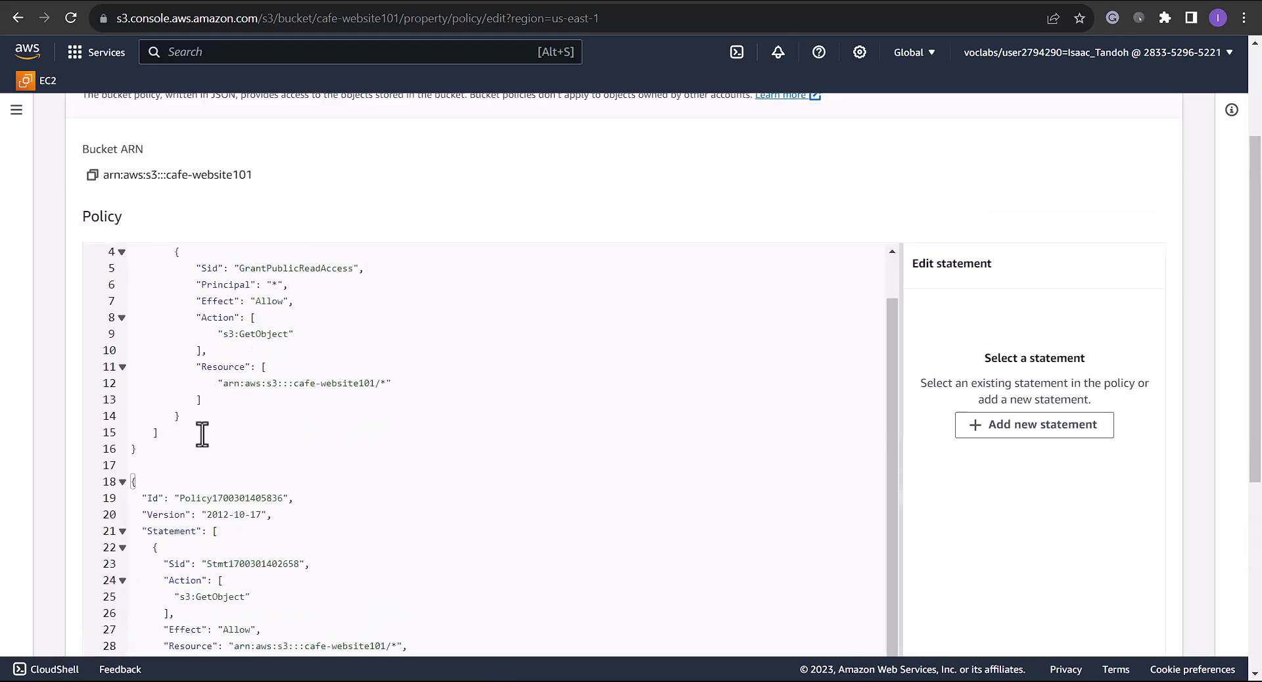
scroll(156, 508, up, 4)
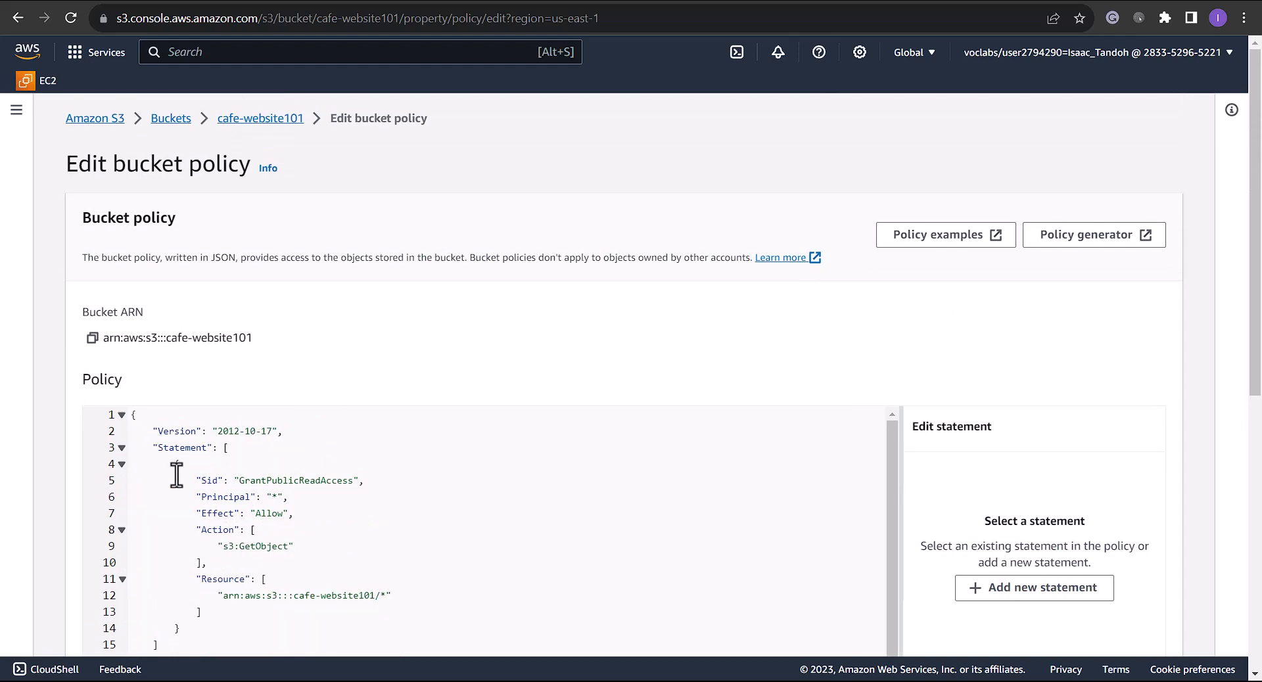
scroll(239, 442, down, 1)
scroll(276, 507, up, 1)
scroll(206, 456, down, 5)
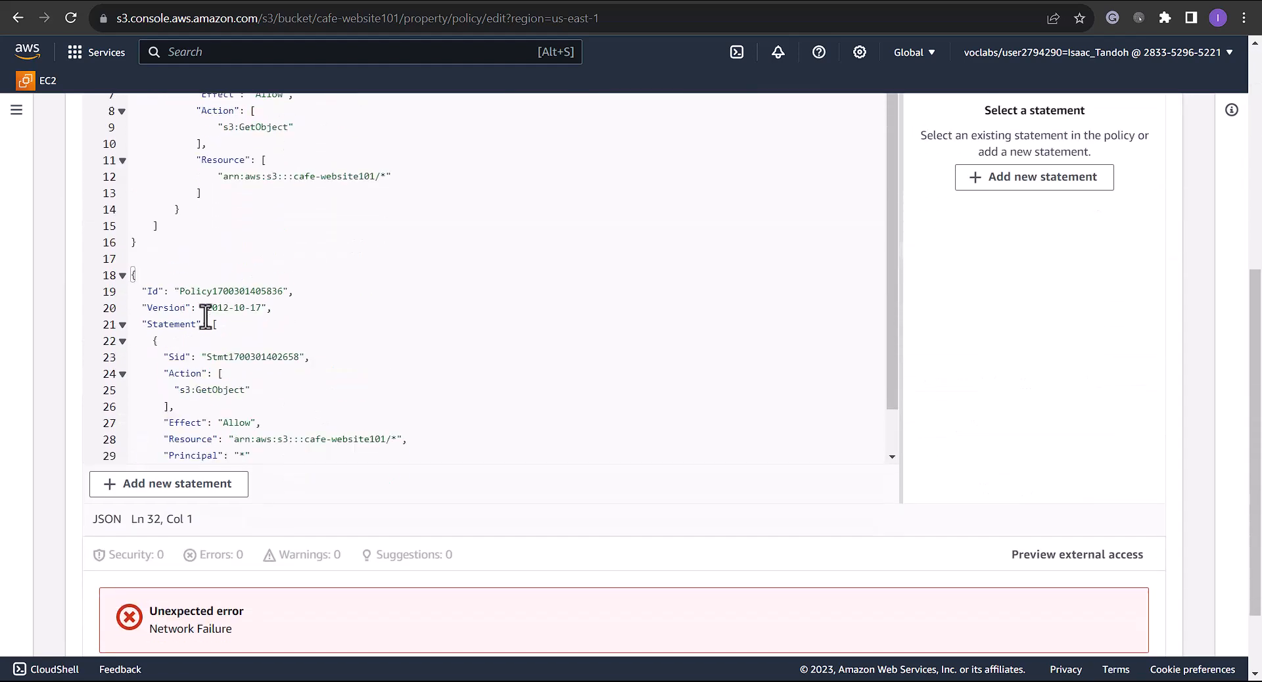
scroll(217, 329, down, 1)
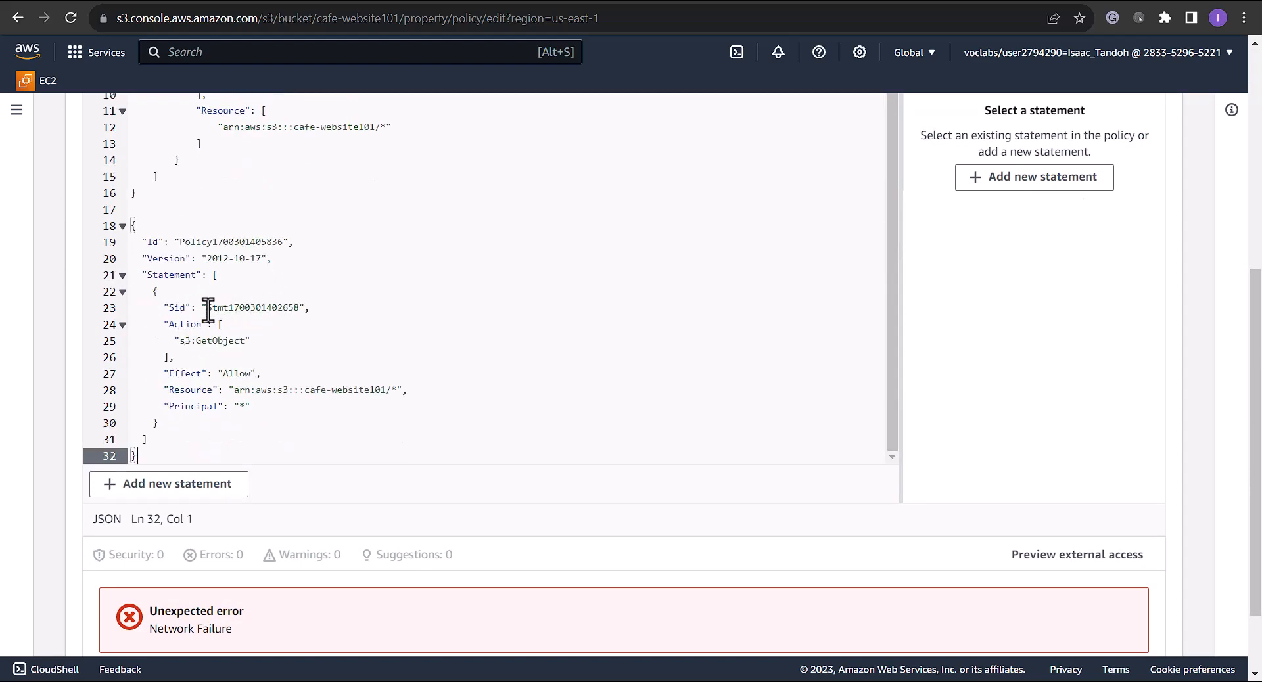
drag(206, 308, 312, 308)
click(260, 325)
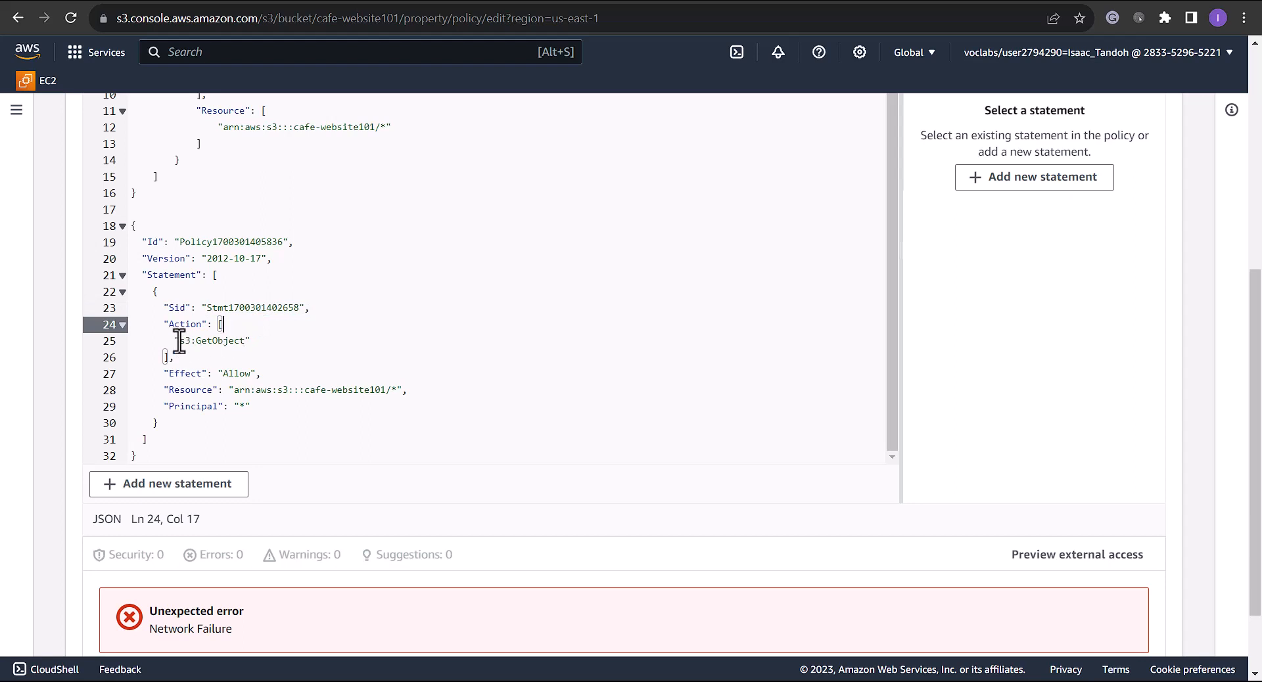
drag(246, 339, 179, 343)
click(224, 374)
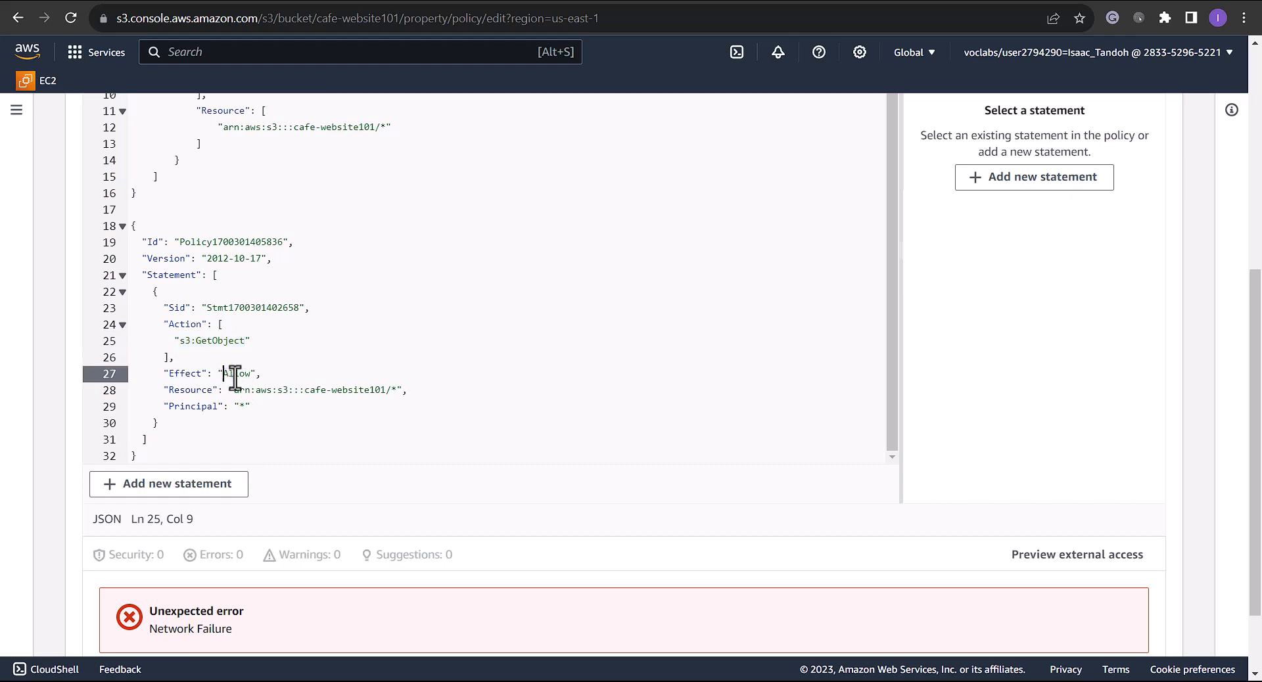
drag(233, 391, 393, 390)
scroll(387, 383, up, 1)
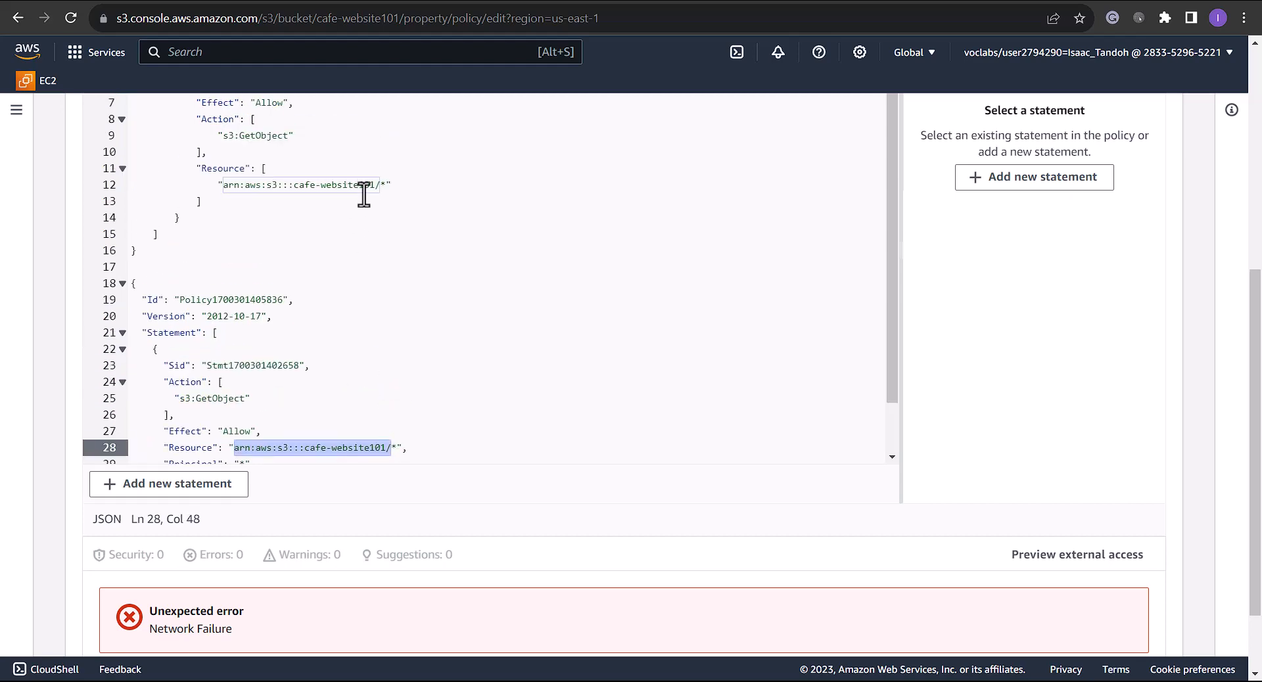
scroll(360, 284, down, 5)
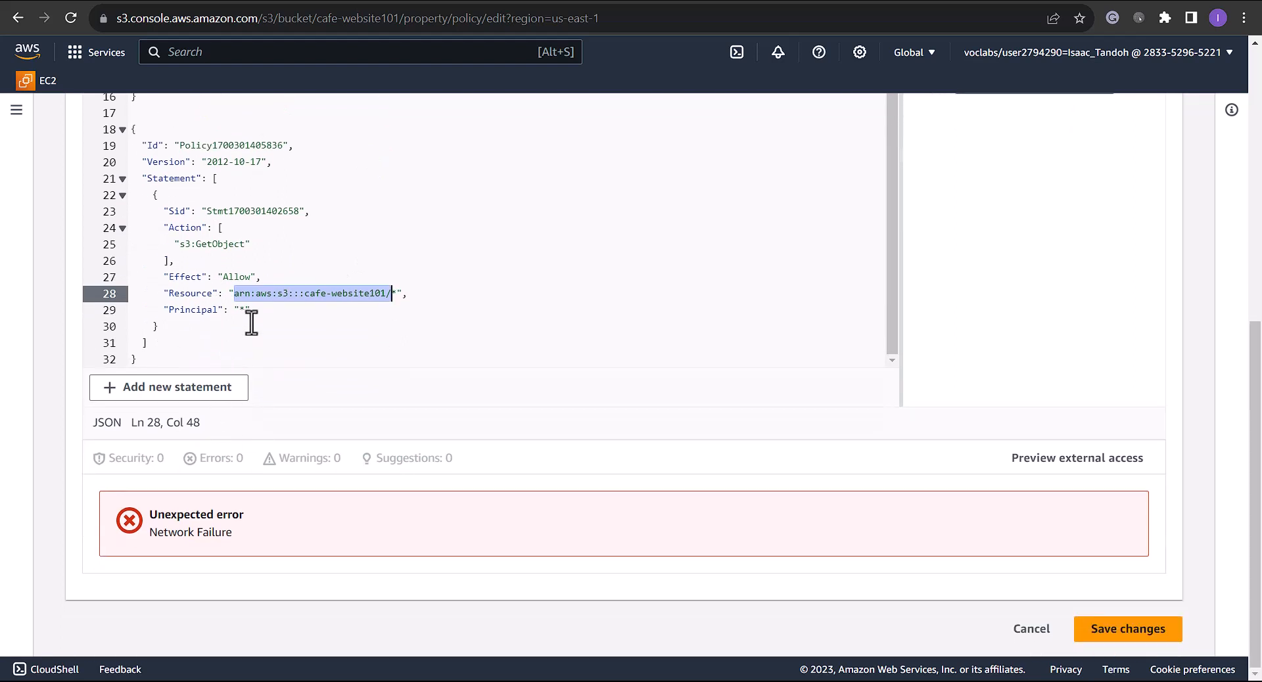
click(238, 310)
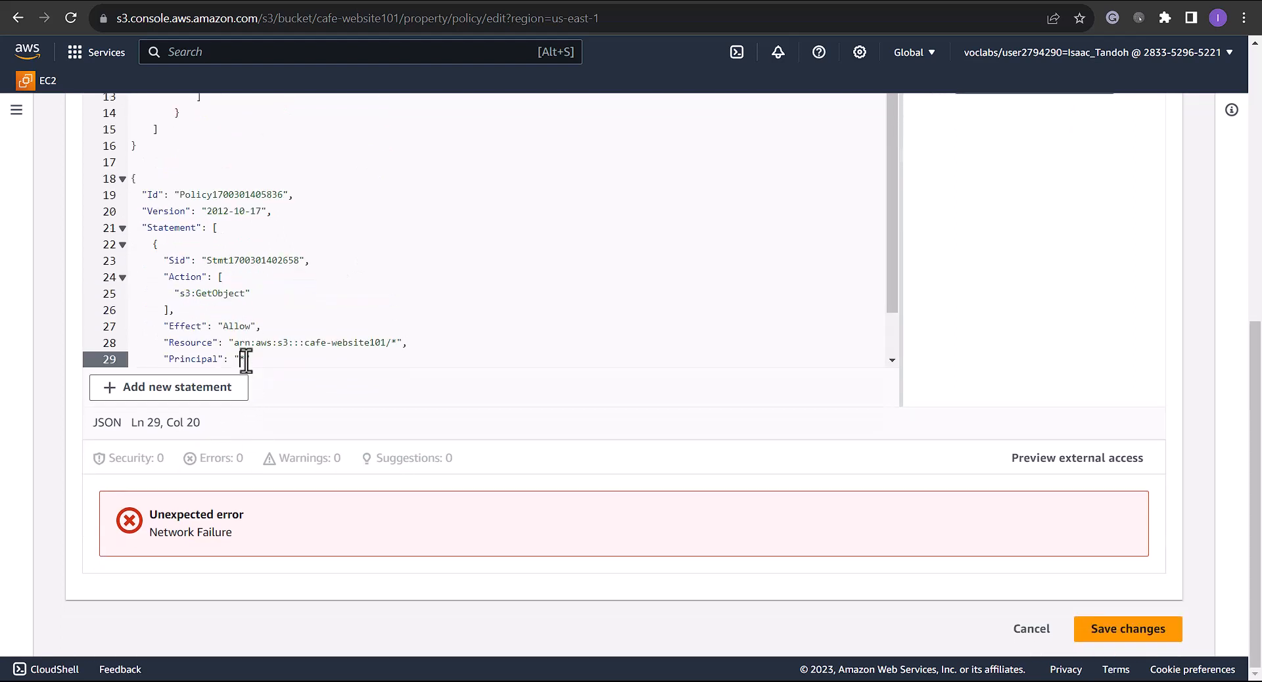
scroll(246, 360, up, 3)
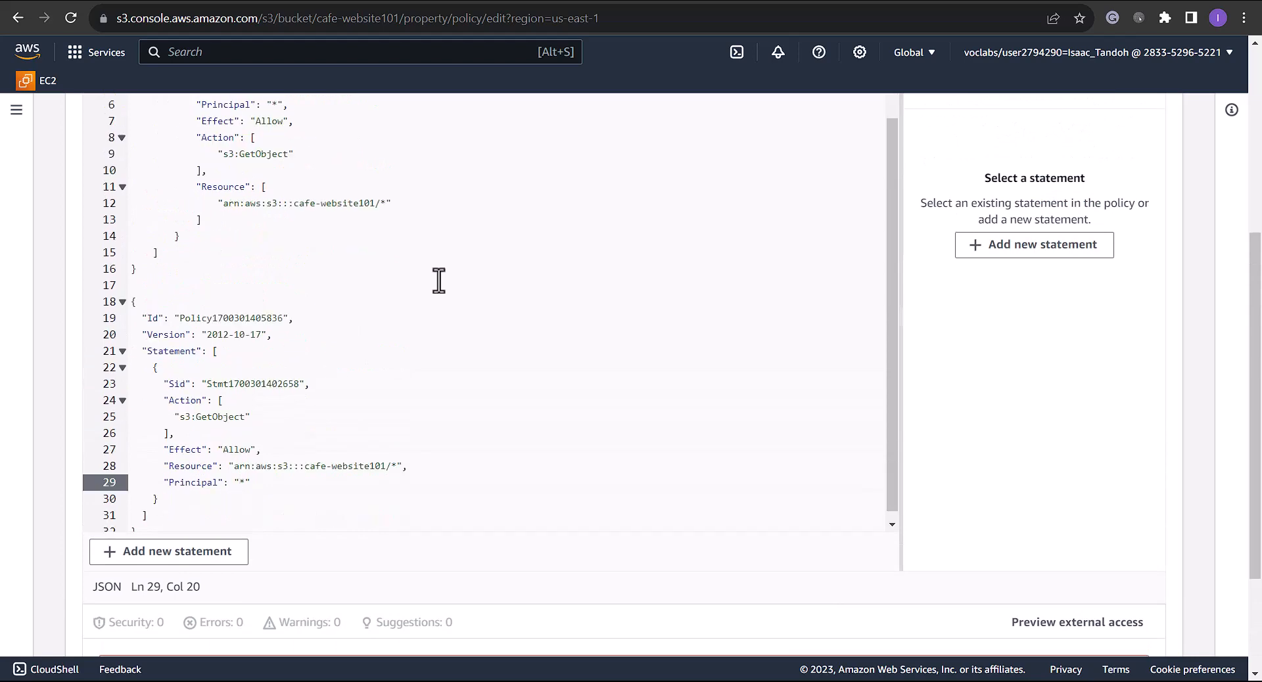
scroll(375, 357, up, 6)
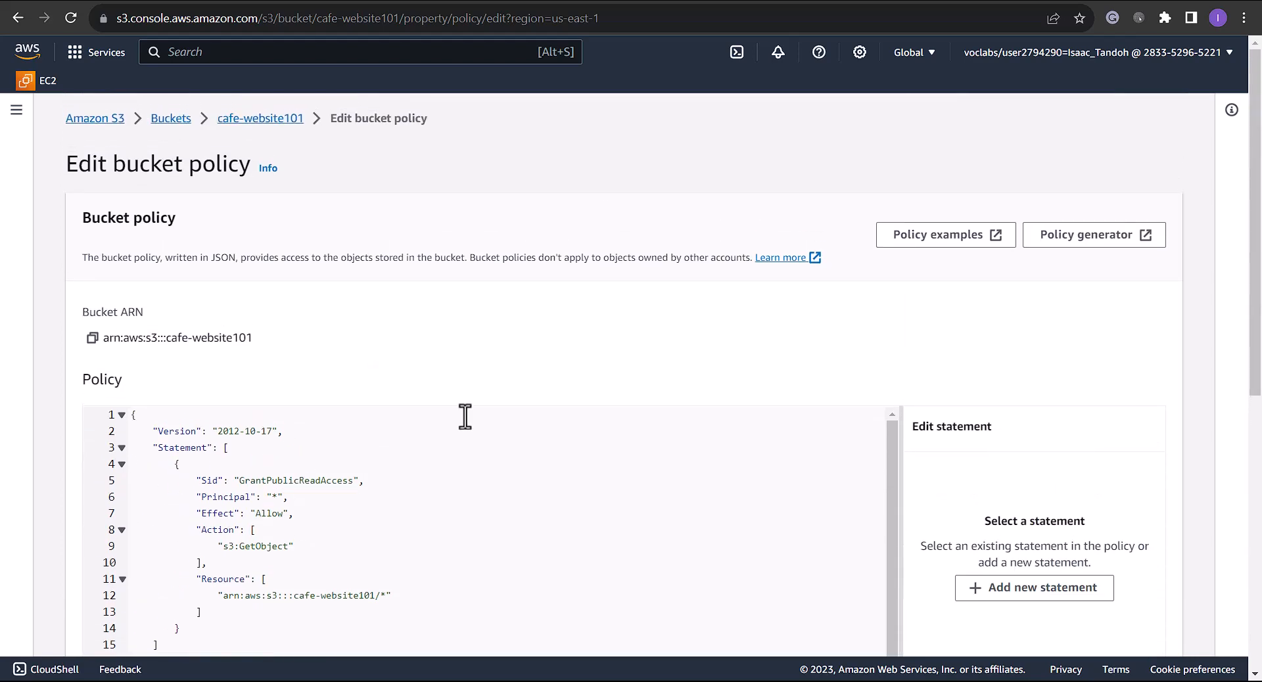
- Cancel the bucket policy edit, discarding the unsaved policies, and return to the permissions of cafe-website101
scroll(473, 410, down, 8)
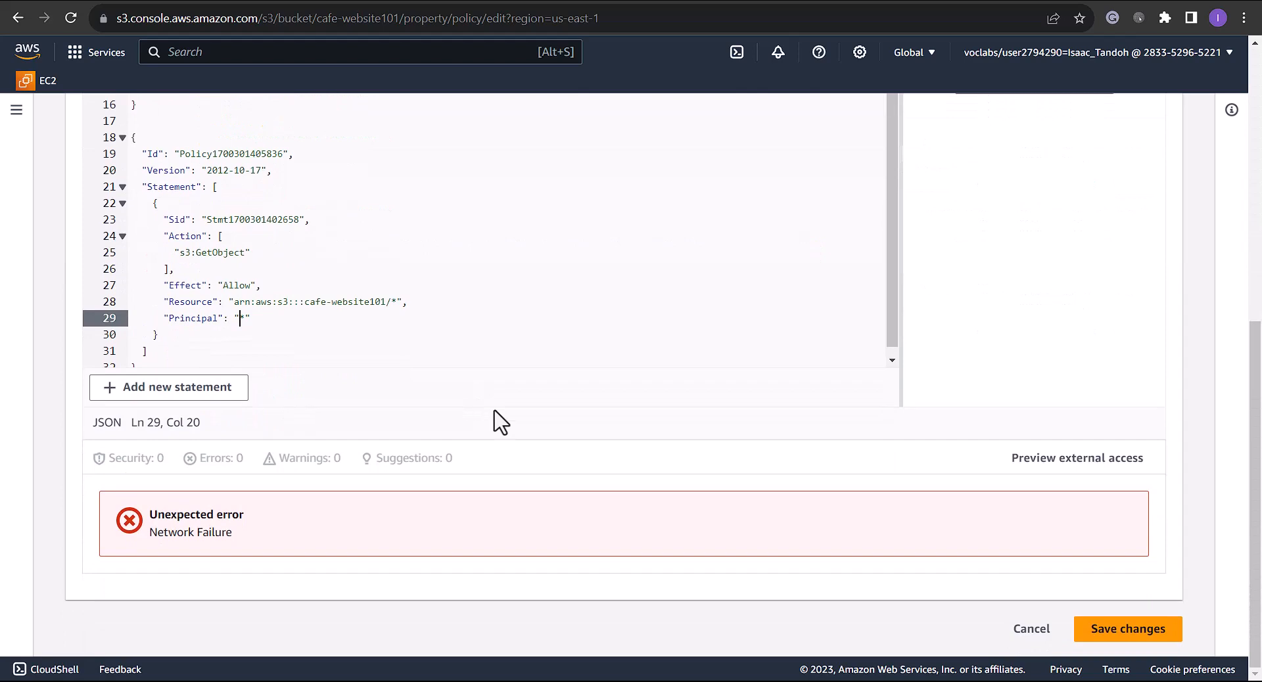
click(1031, 629)
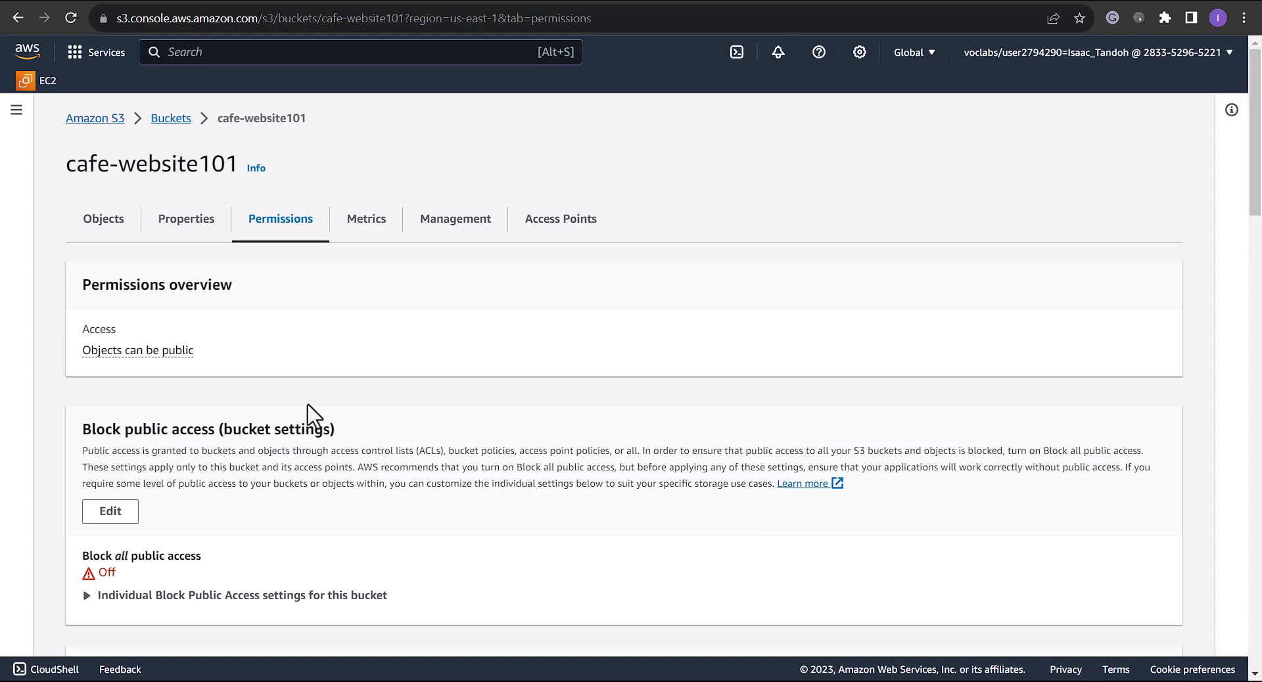
scroll(307, 414, down, 6)
scroll(282, 369, up, 6)
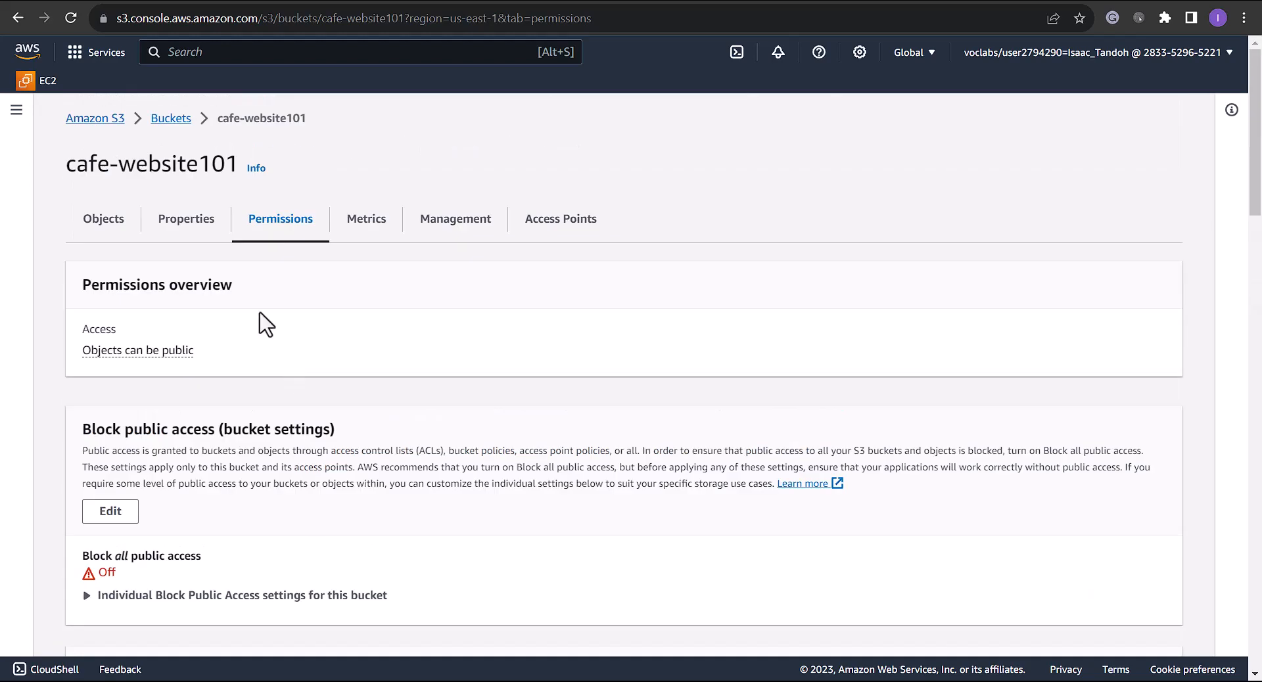
- Copy the bucket website endpoint from the static website hosting properties and open it in a new browser tab
click(175, 212)
scroll(358, 383, down, 15)
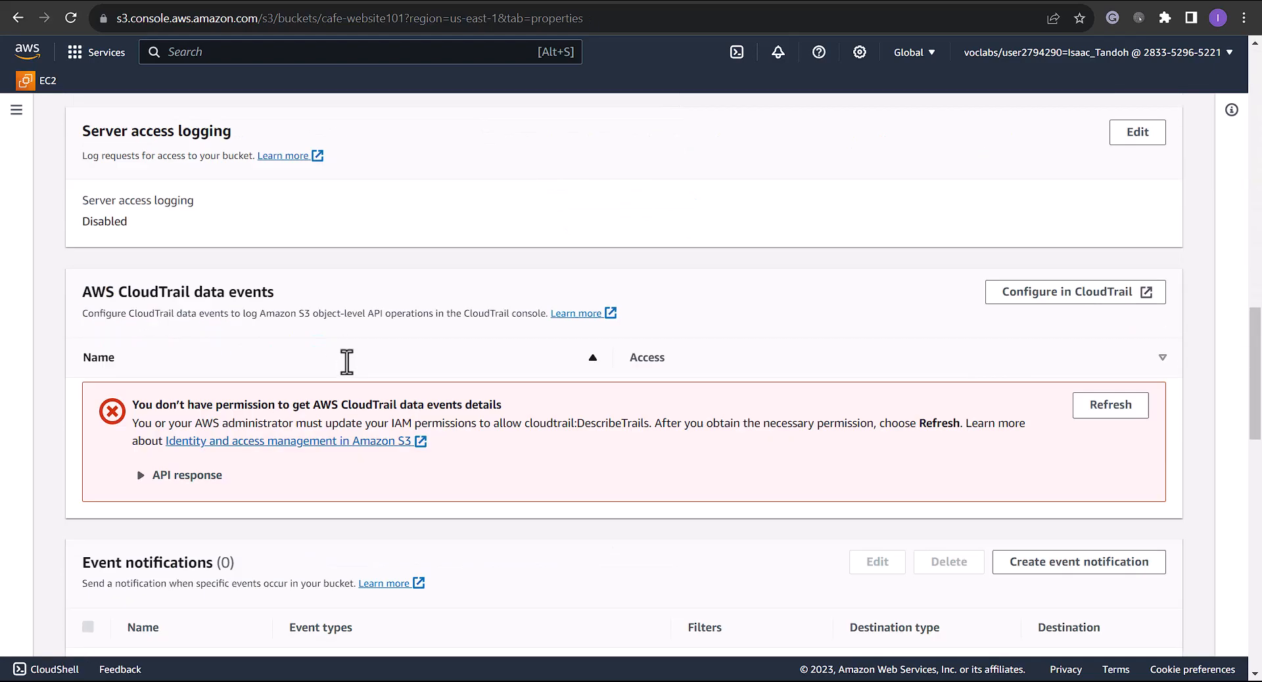
scroll(346, 368, down, 15)
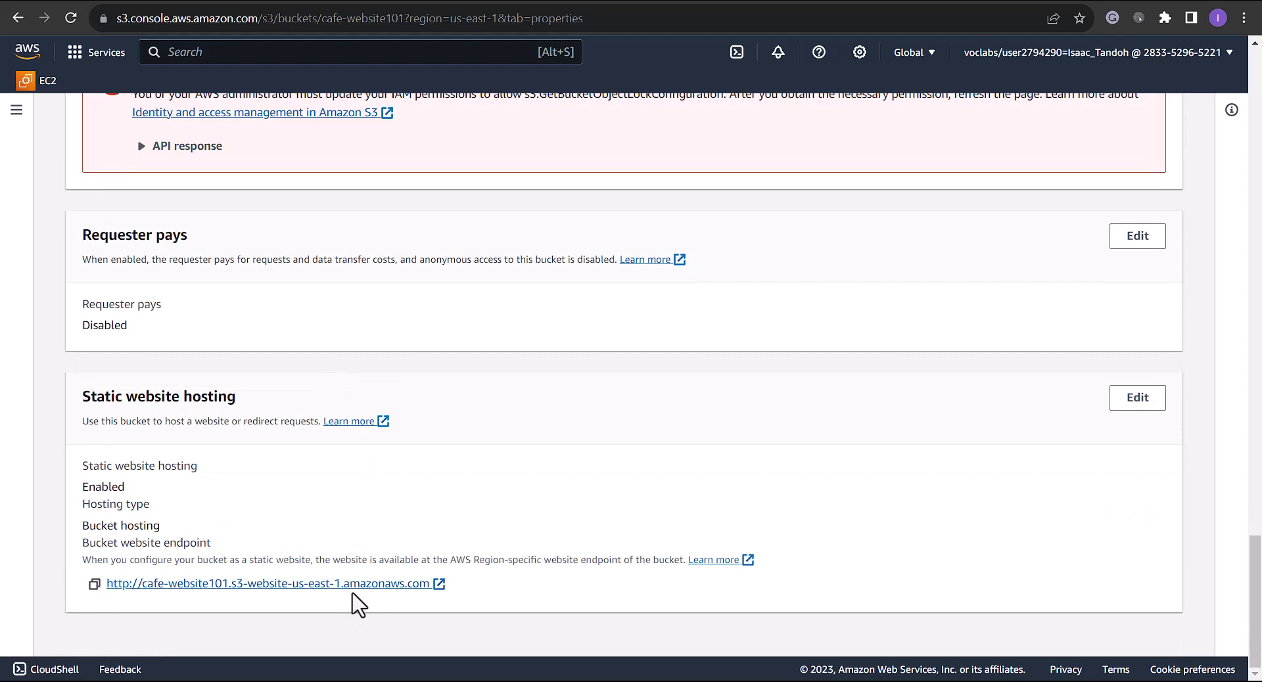
click(94, 585)
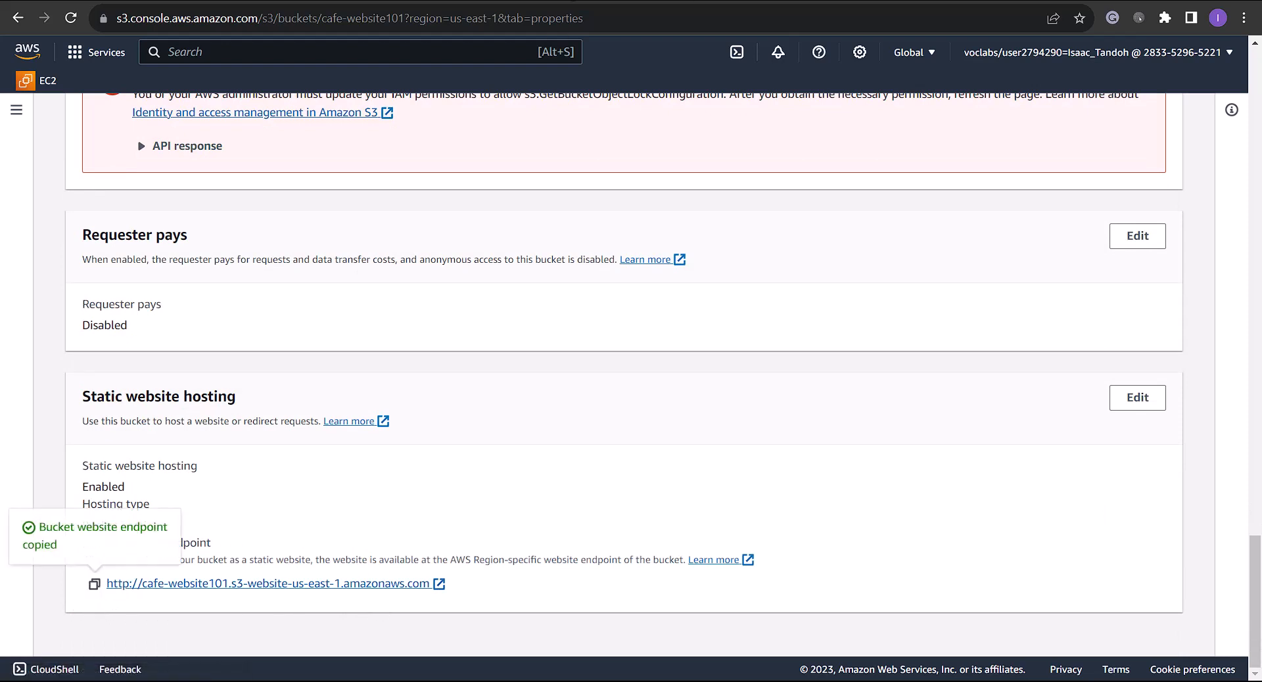
key(ctrl+t)
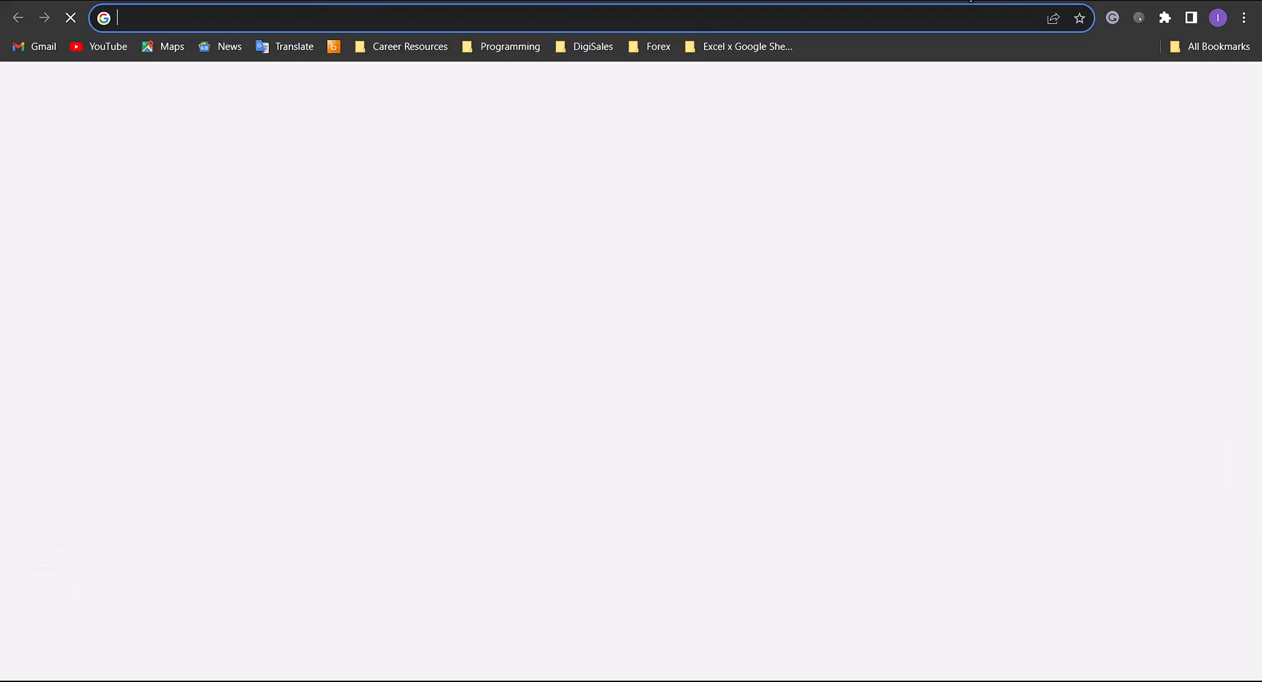
key(ctrl+v)
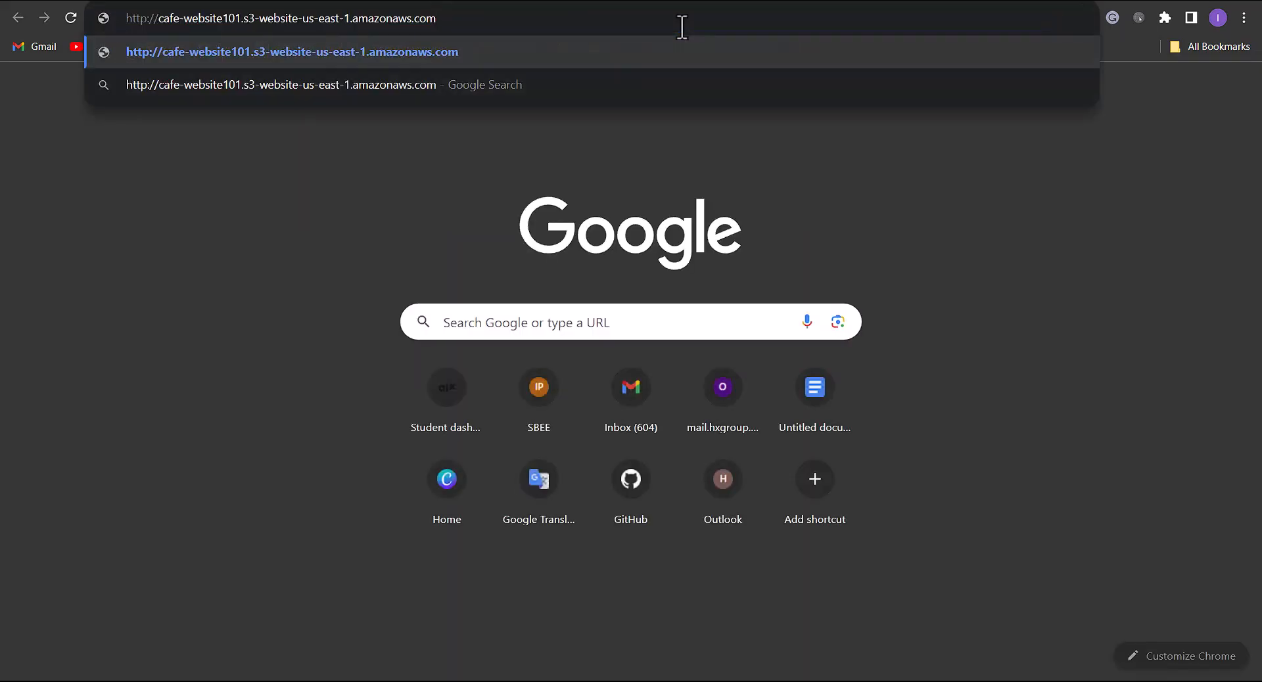
key(Return)
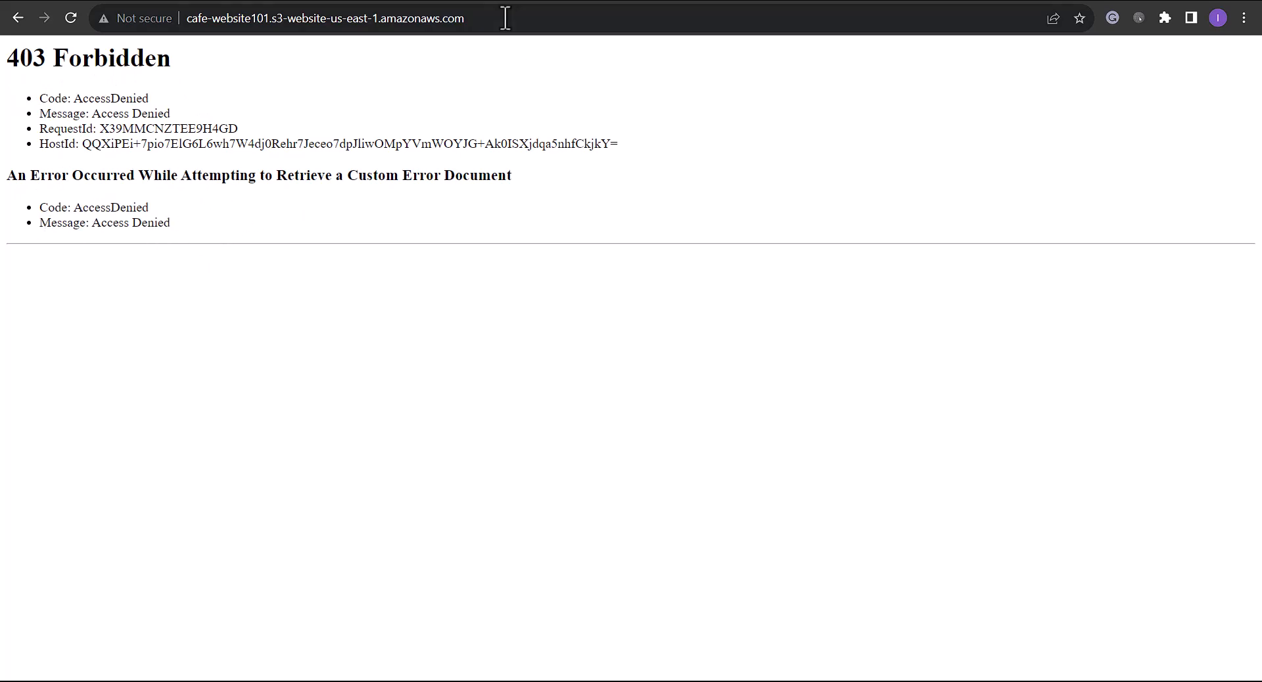
- Return to the S3 console and open the bucket policy of cafe-website101 for editing from its permissions
key(ctrl+Tab)
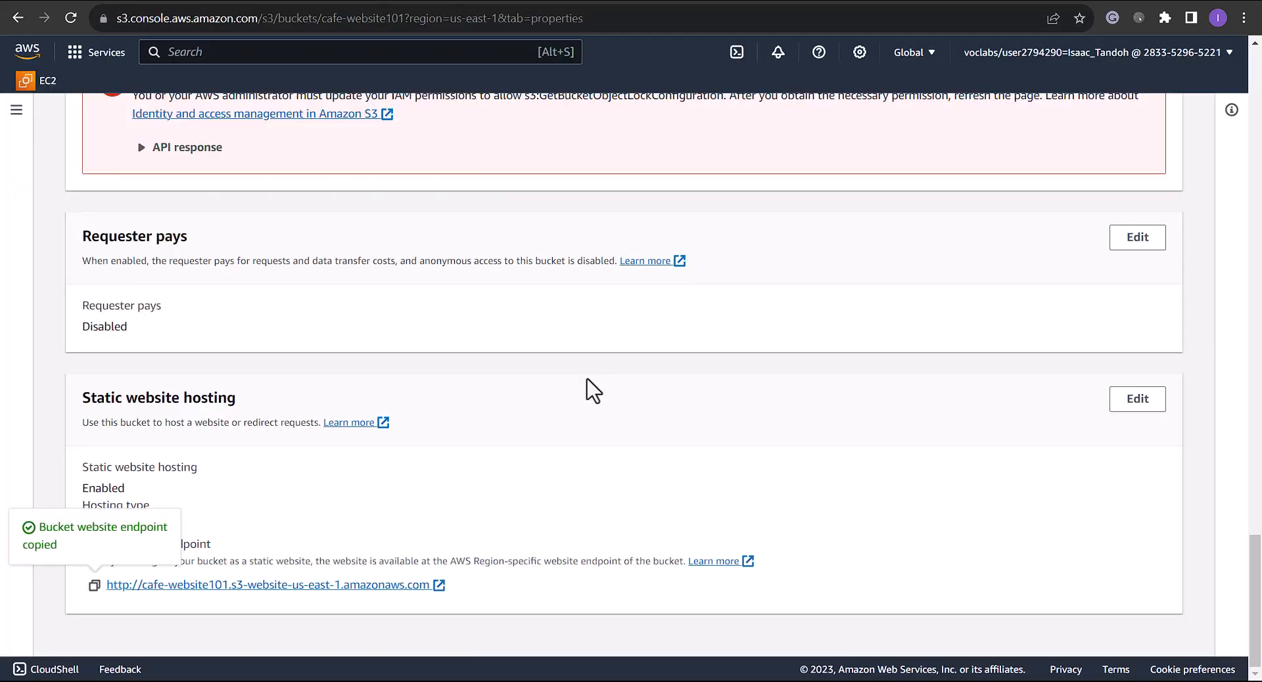
scroll(589, 386, up, 10)
scroll(250, 314, up, 10)
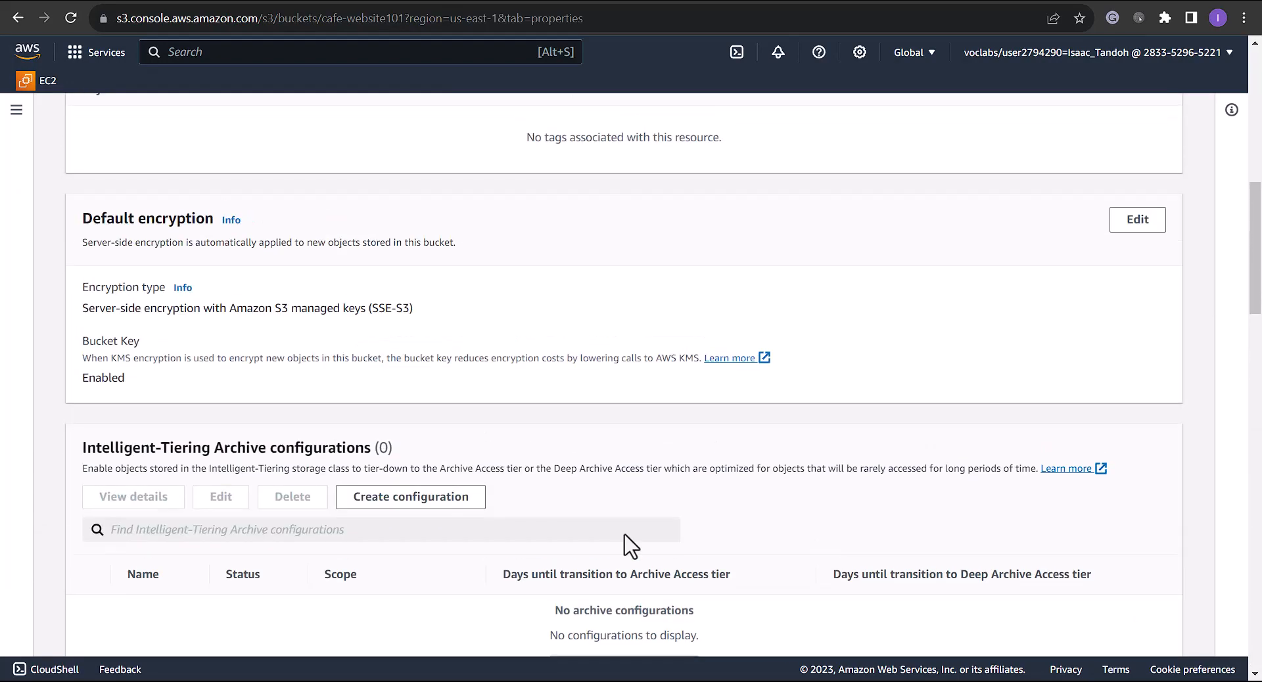
scroll(324, 357, up, 3)
scroll(331, 369, up, 5)
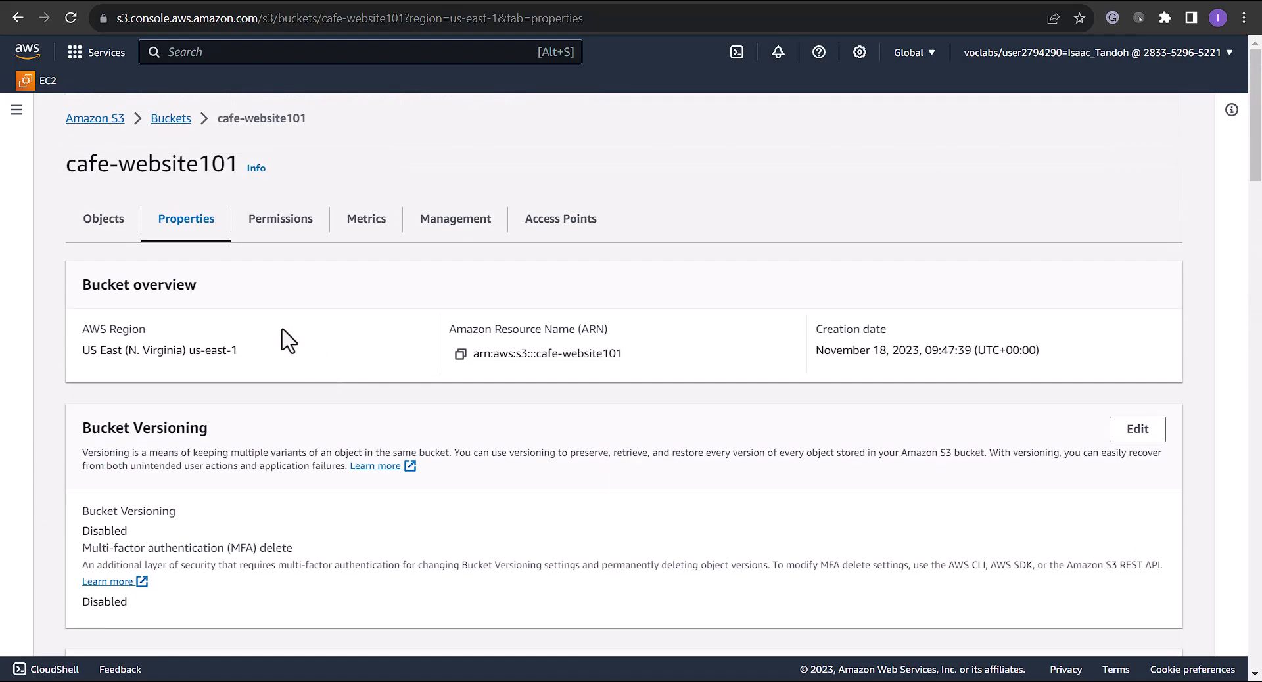
click(278, 218)
scroll(302, 408, down, 10)
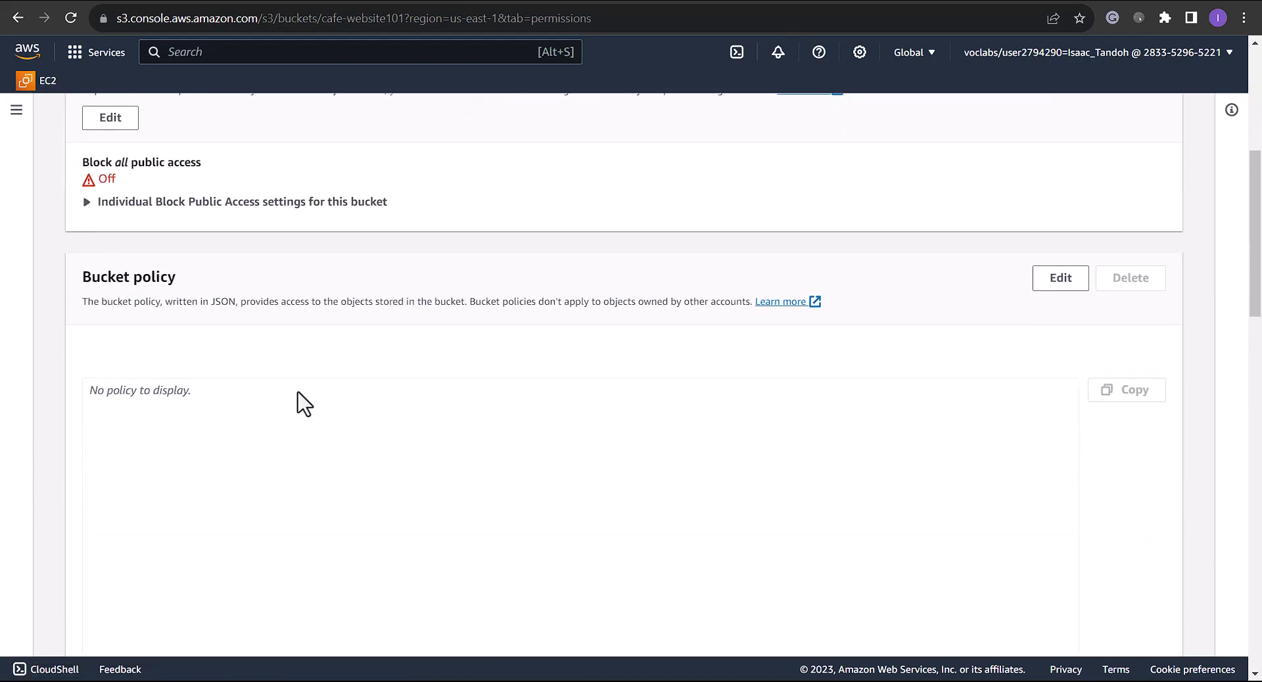
scroll(296, 391, up, 4)
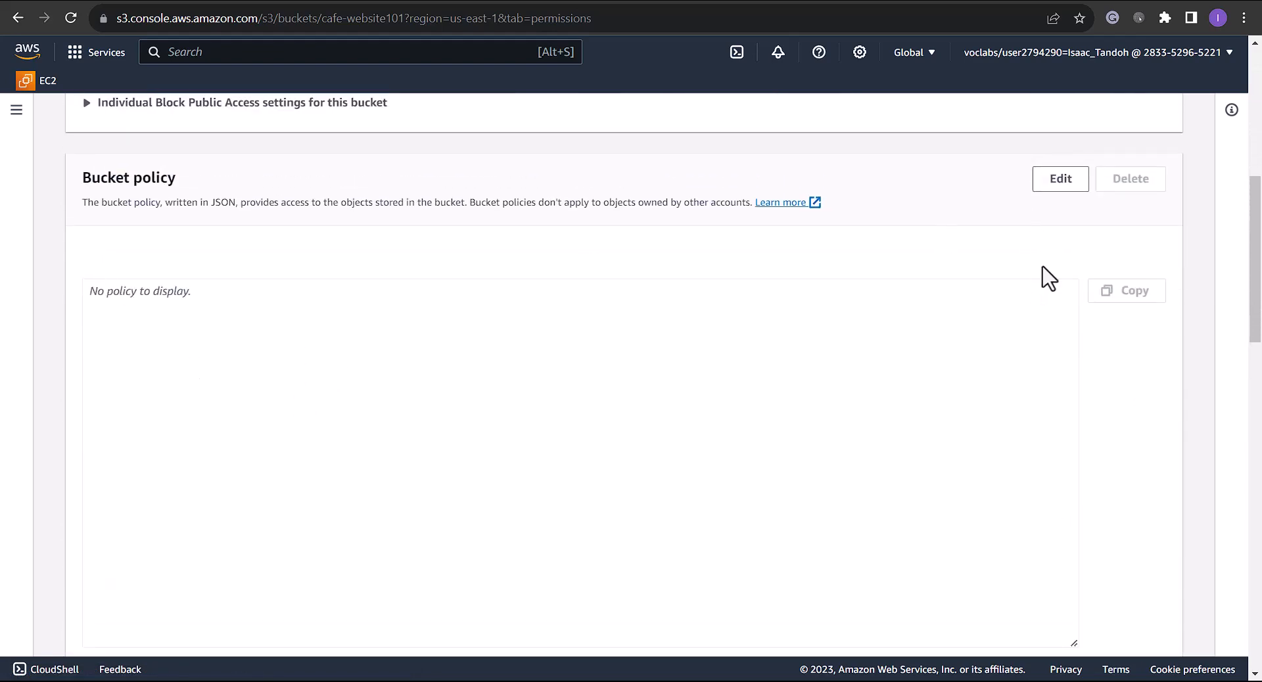
click(1055, 181)
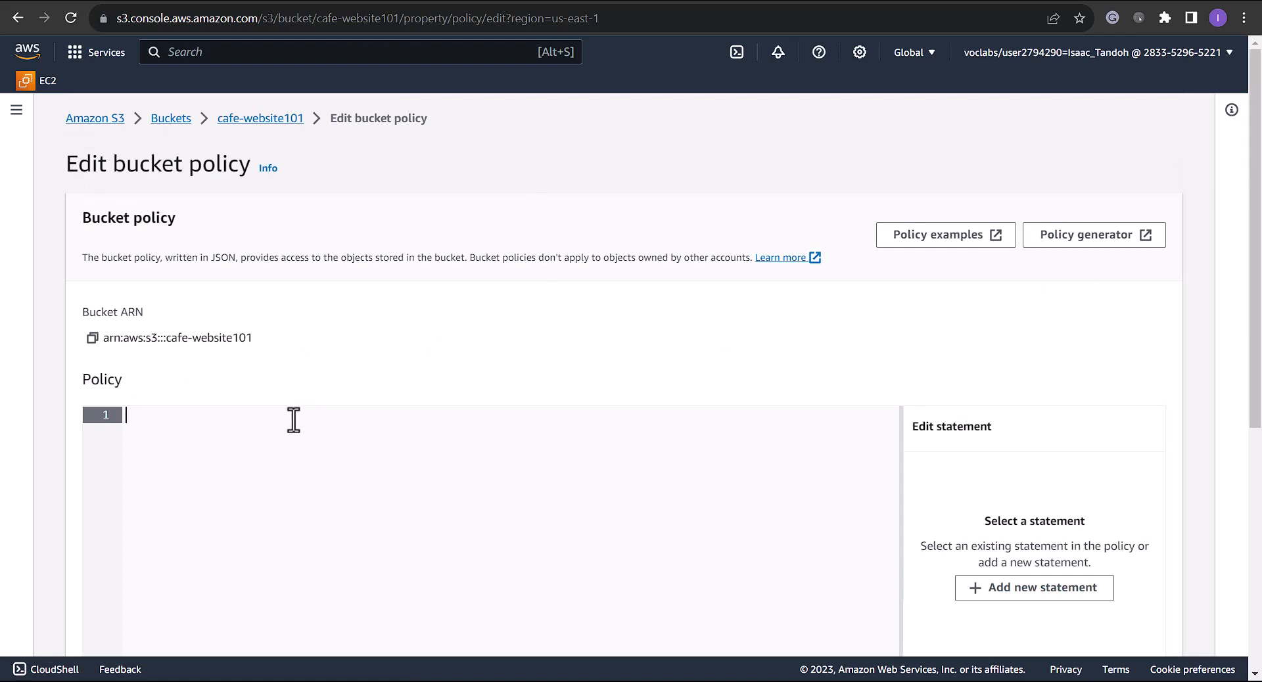
- Copy the bucket ARN and add a new statement to the empty bucket policy
click(92, 338)
scroll(416, 426, down, 5)
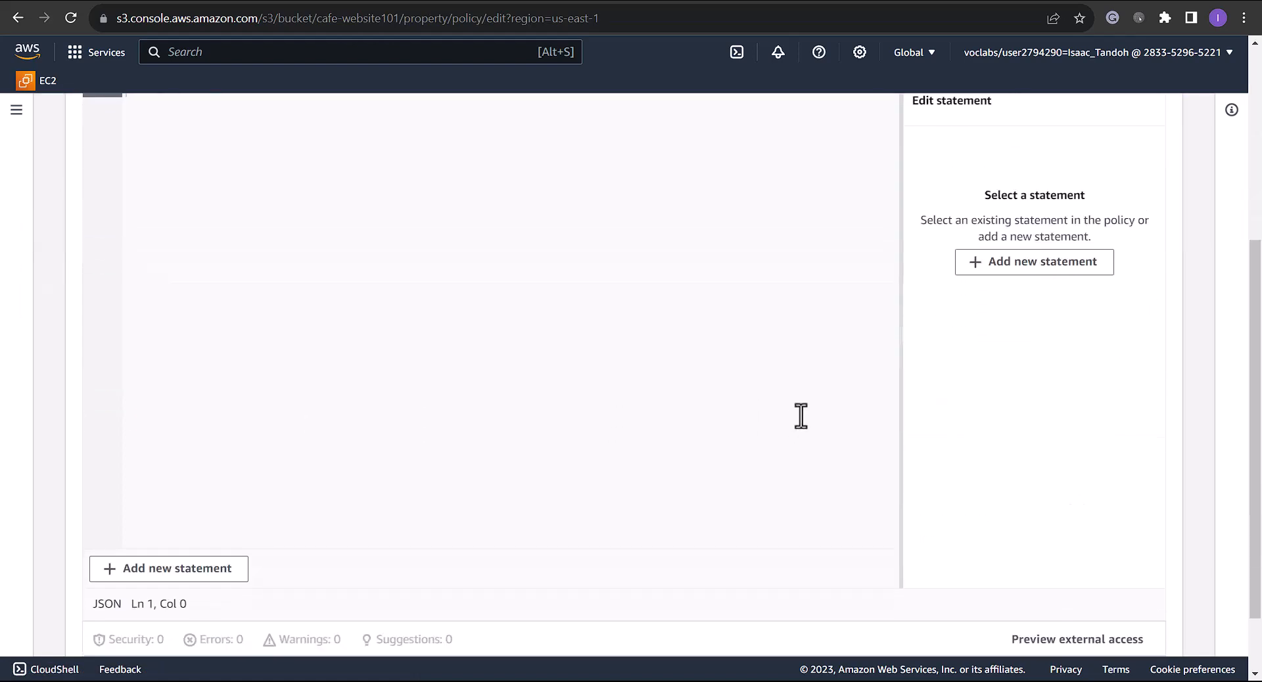
scroll(800, 414, up, 2)
scroll(701, 389, down, 4)
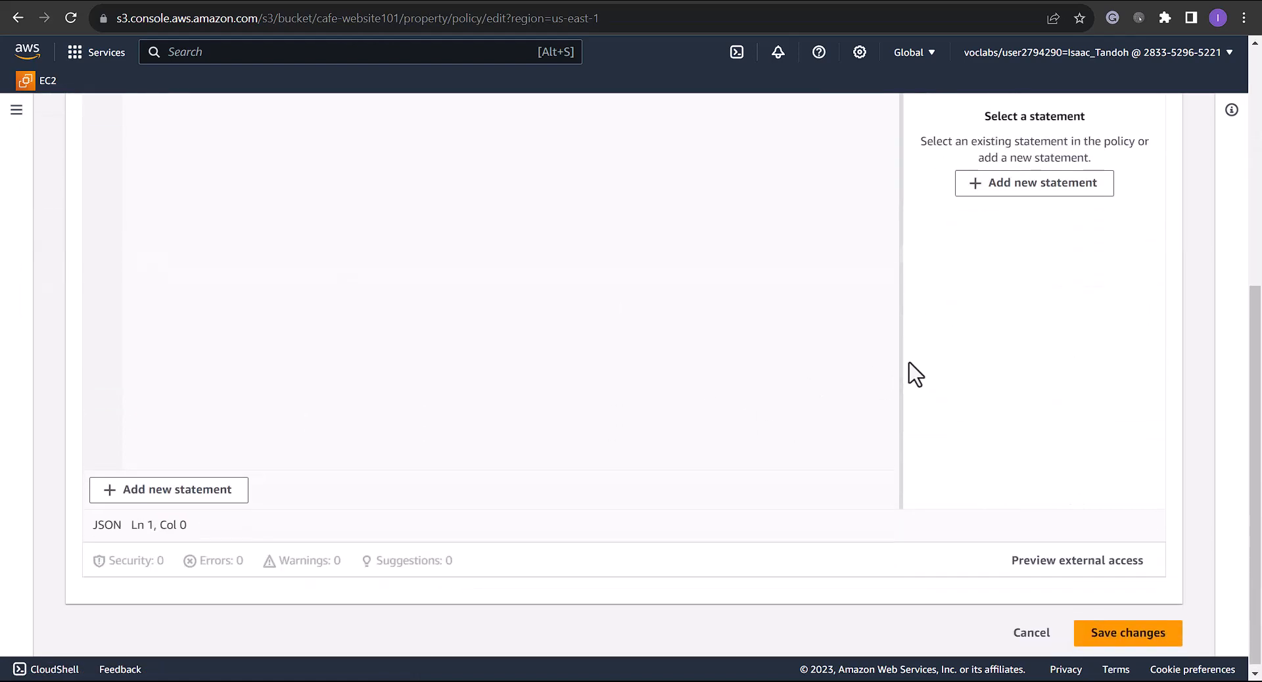
scroll(909, 372, up, 4)
click(1023, 446)
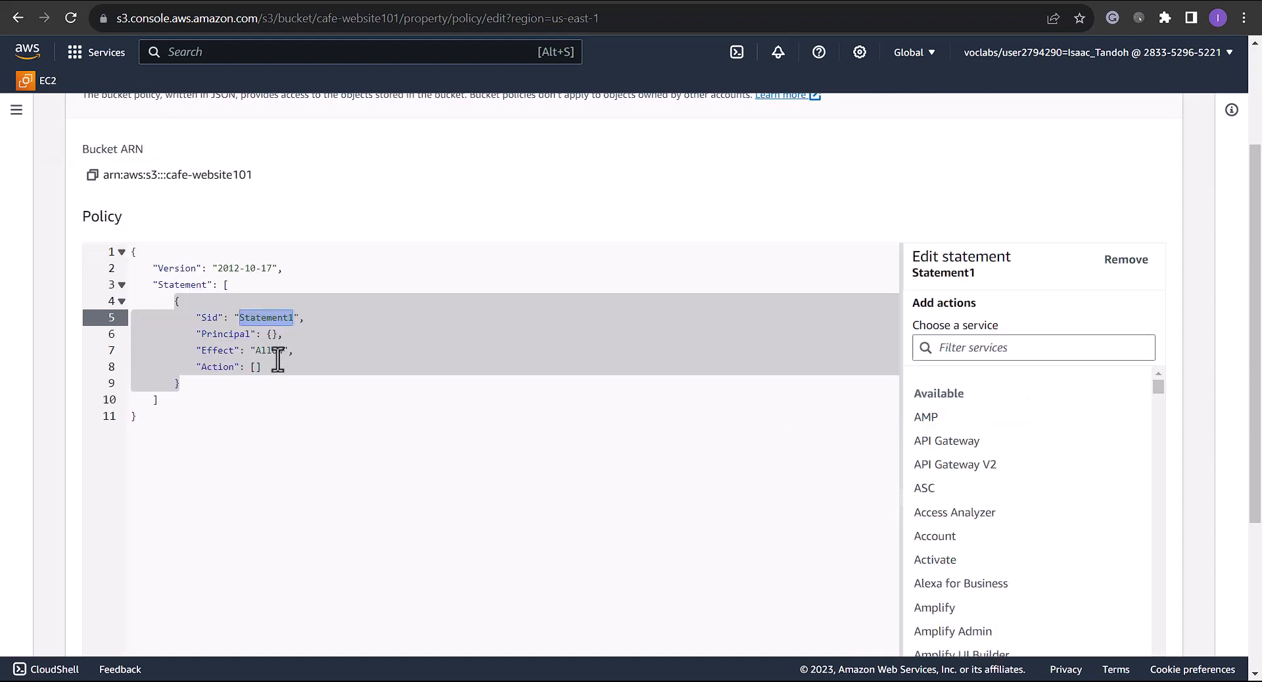
- Set the new statement's Sid to GrantPublicReadAccess and its Principal to "*"
text(Pu)
key(BackSpace)
key(BackSpace)
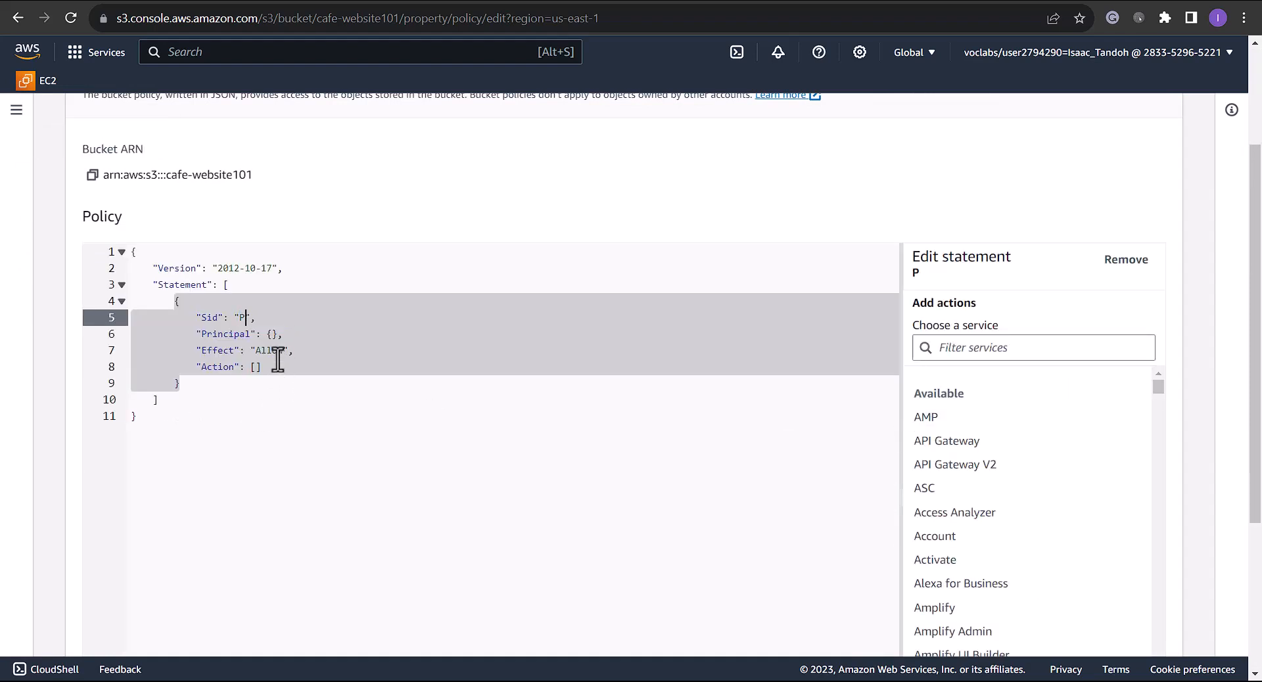
text(GrantPublicReadAccess)
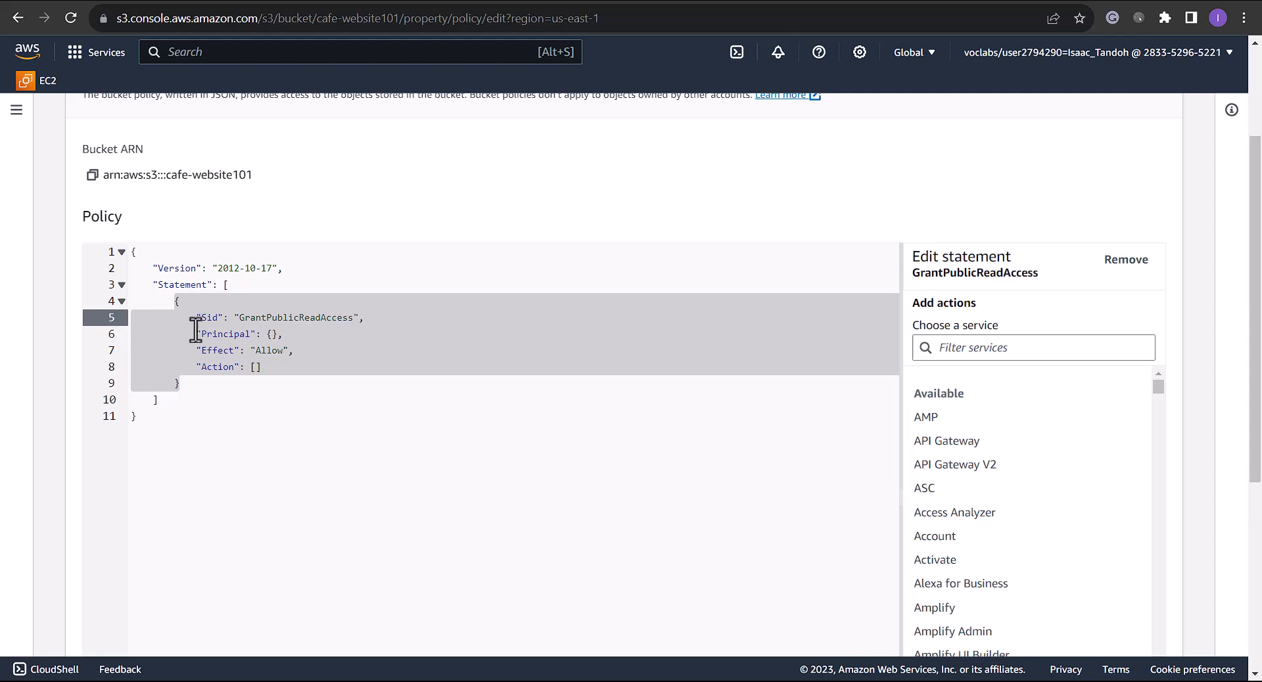
click(270, 336)
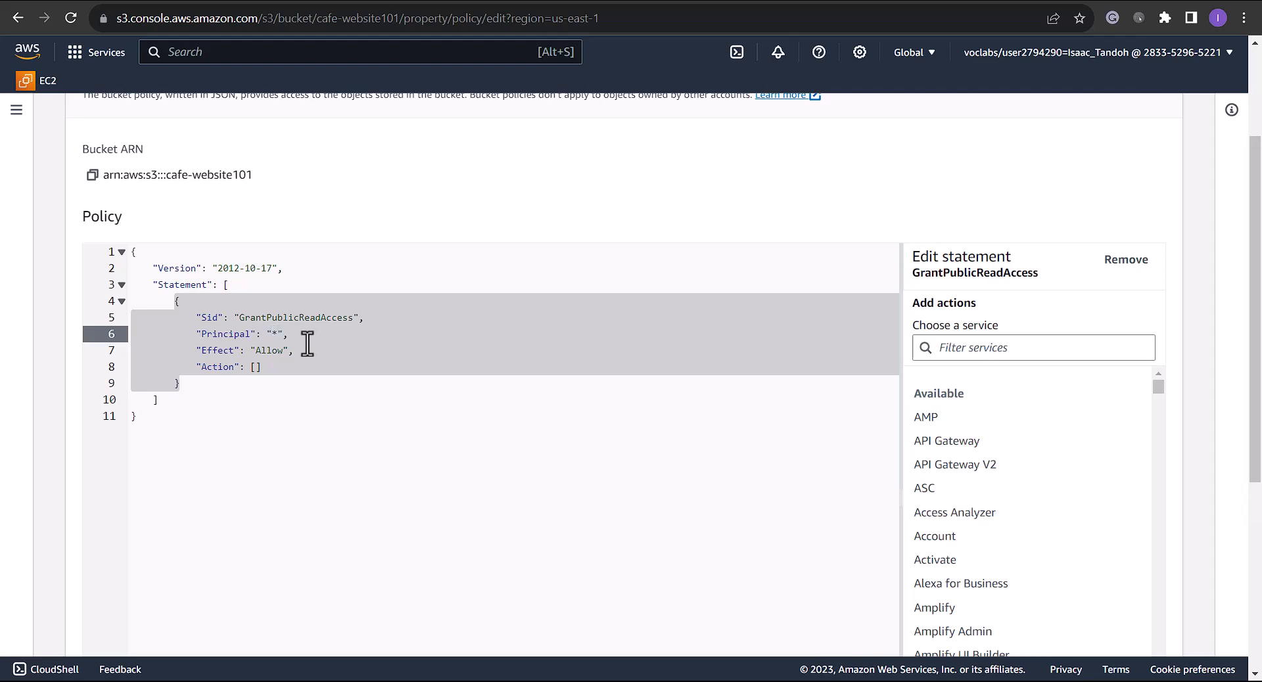
- Add the S3 read action GetObject to the GrantPublicReadAccess statement, filtering services by s3 and actions by getobject
click(255, 369)
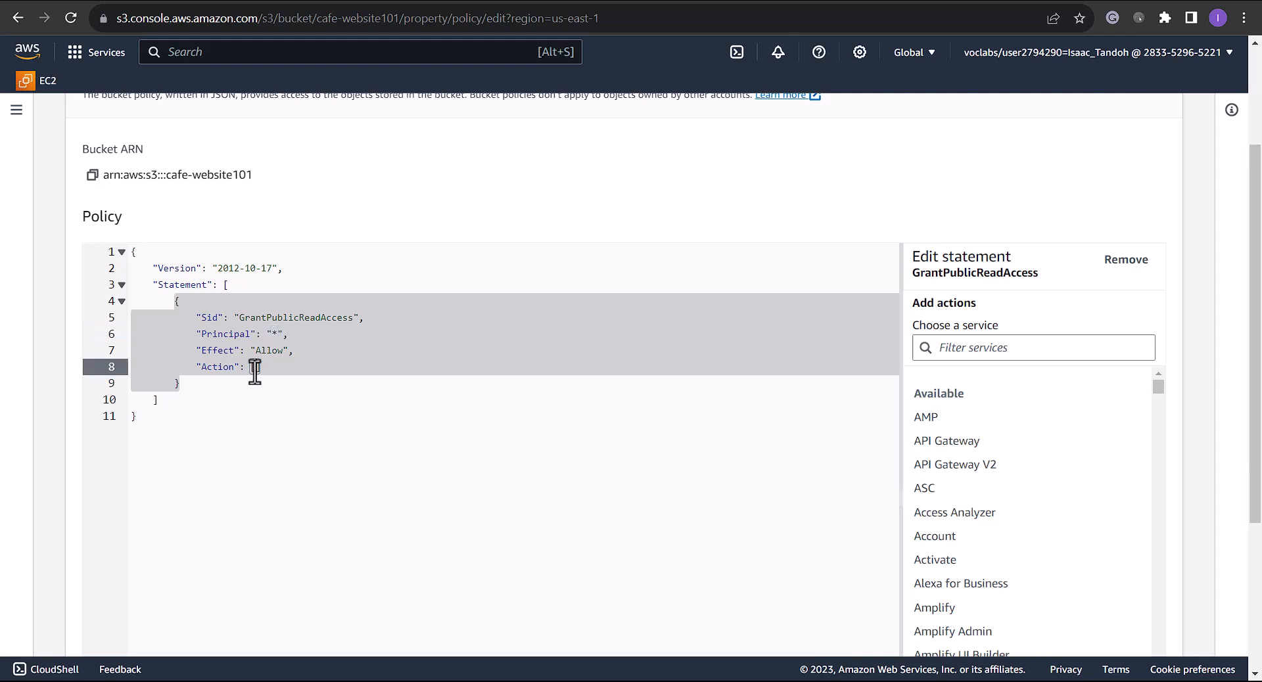
click(992, 351)
text(s3)
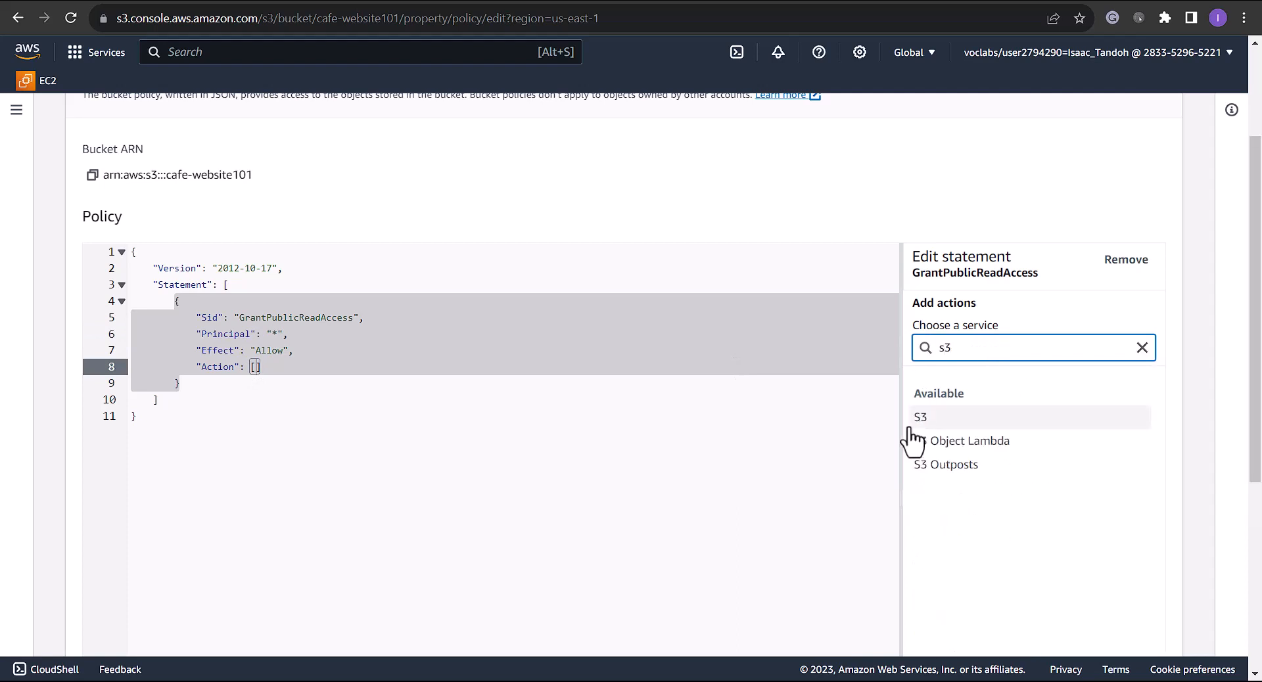
click(1005, 423)
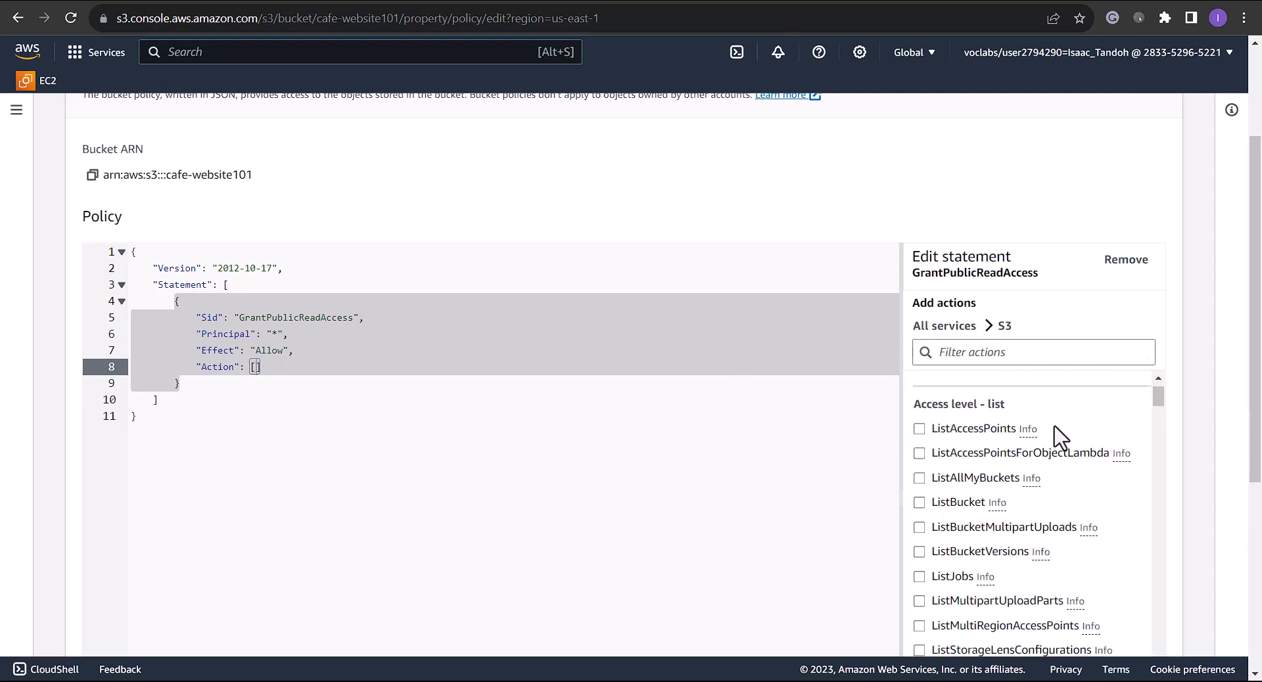
click(993, 355)
text(getobject)
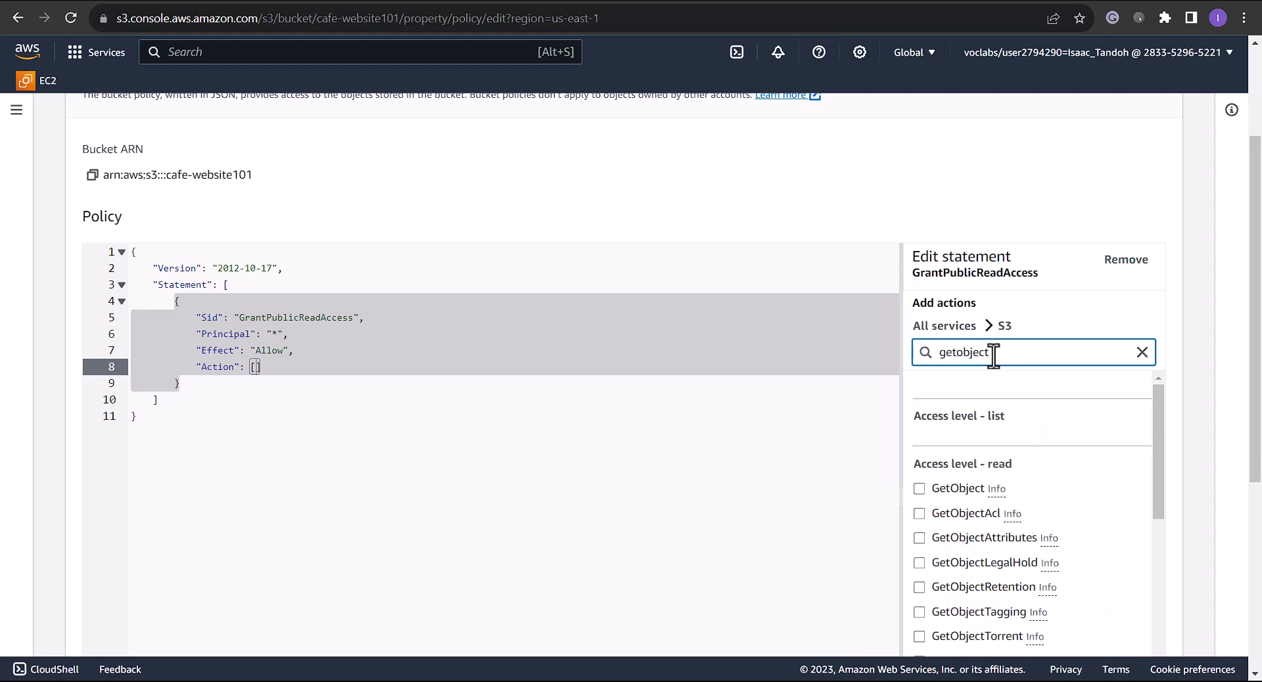
click(919, 489)
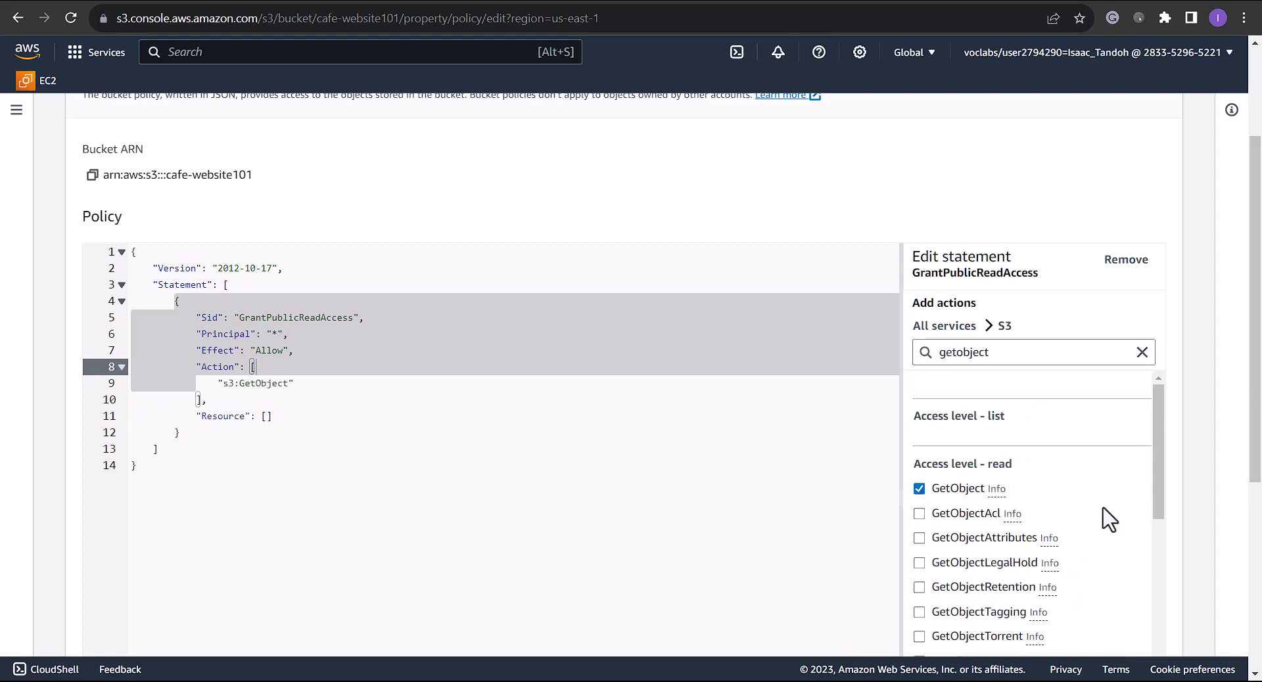
- Start adding a resource to the statement, with S3 as the service and object as the resource type
scroll(1109, 520, down, 4)
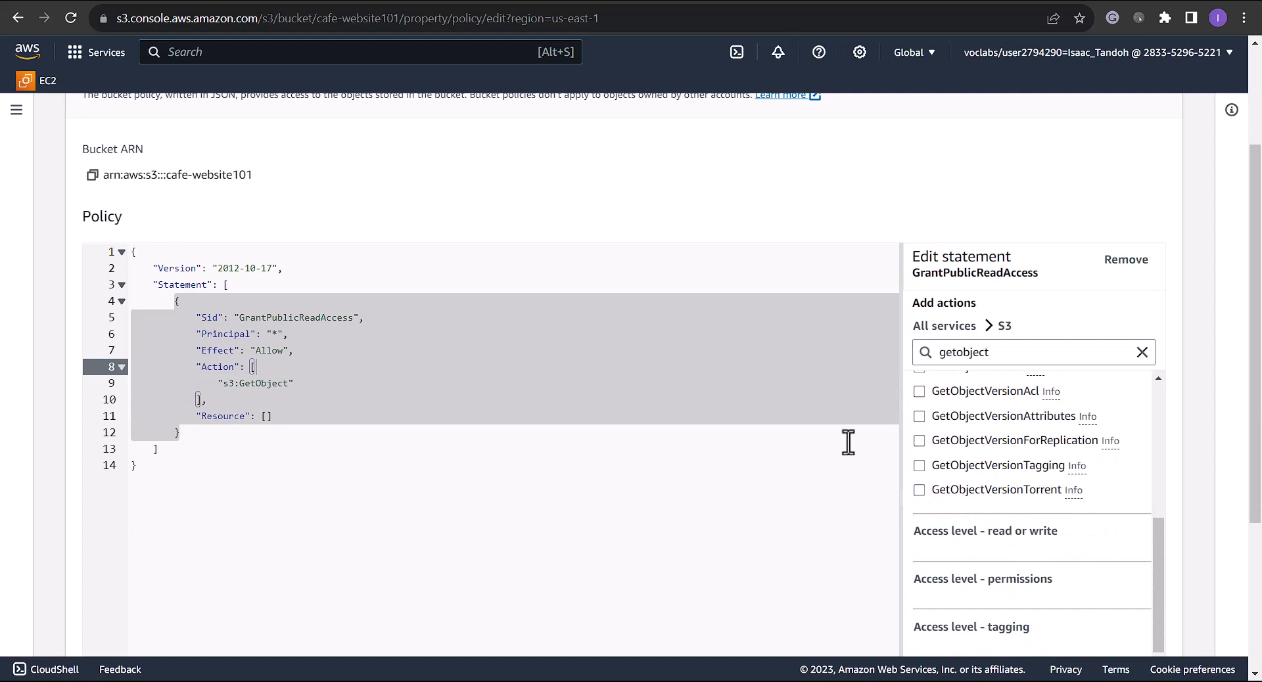
scroll(1028, 495, down, 2)
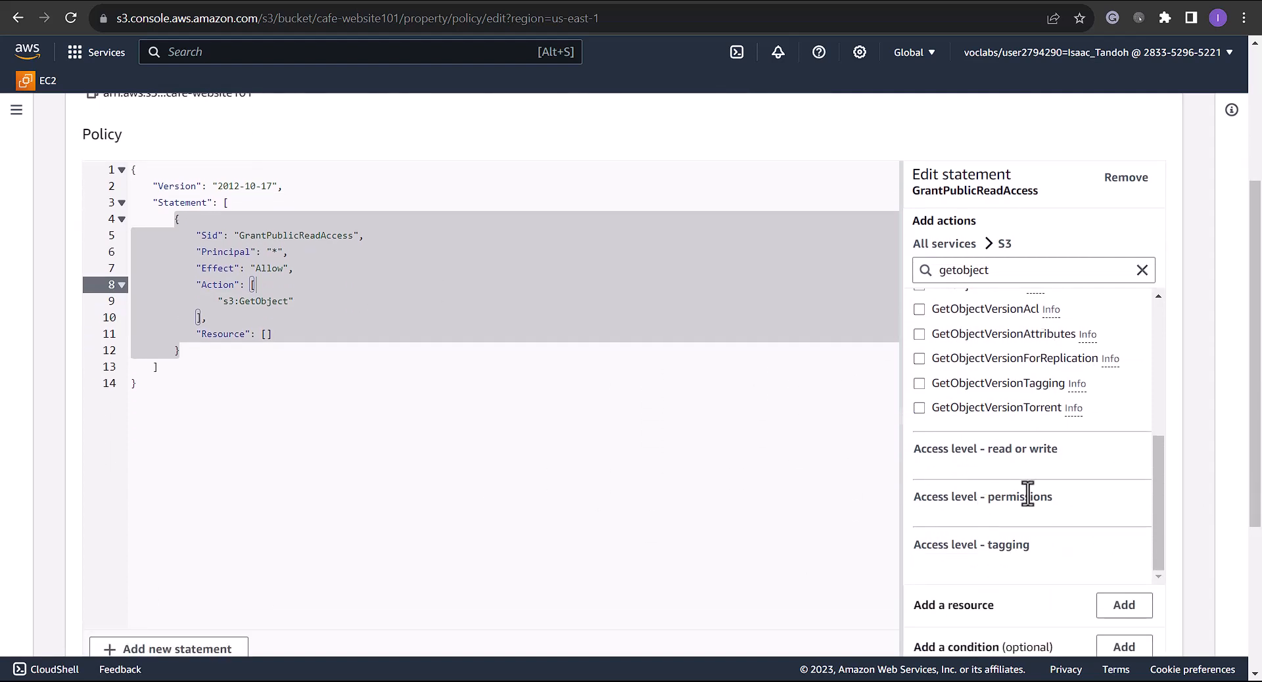
scroll(989, 547, down, 1)
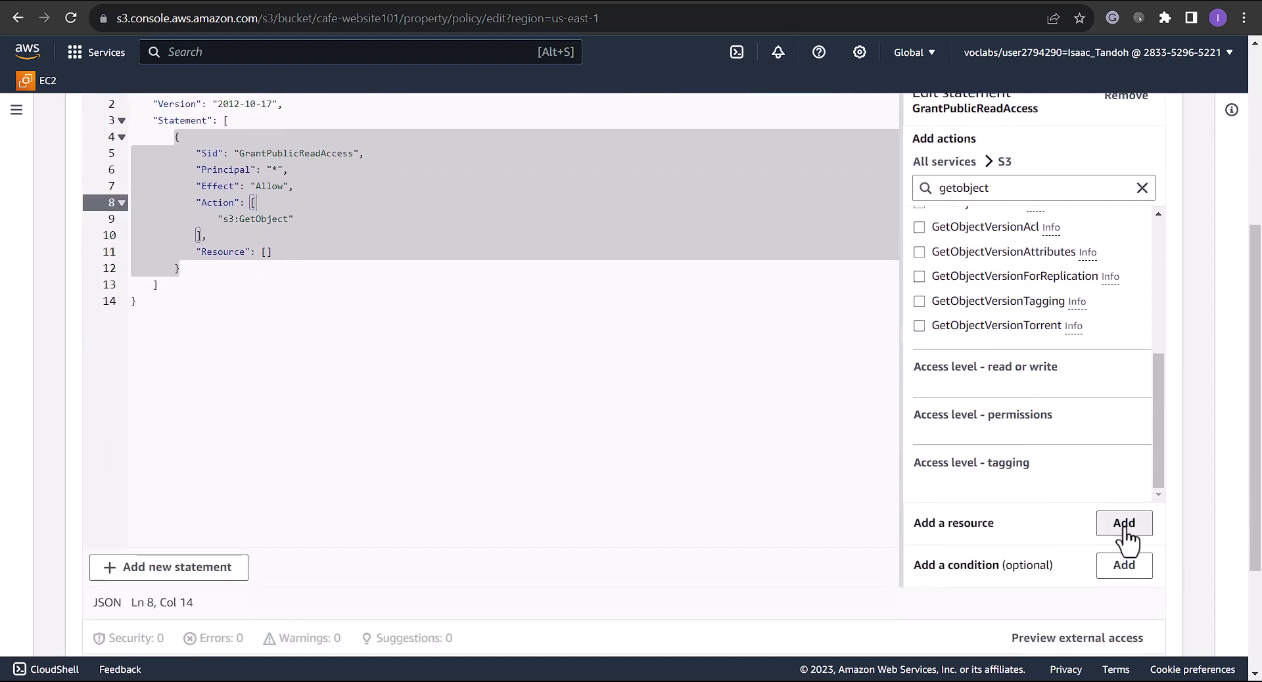
click(1128, 530)
click(605, 395)
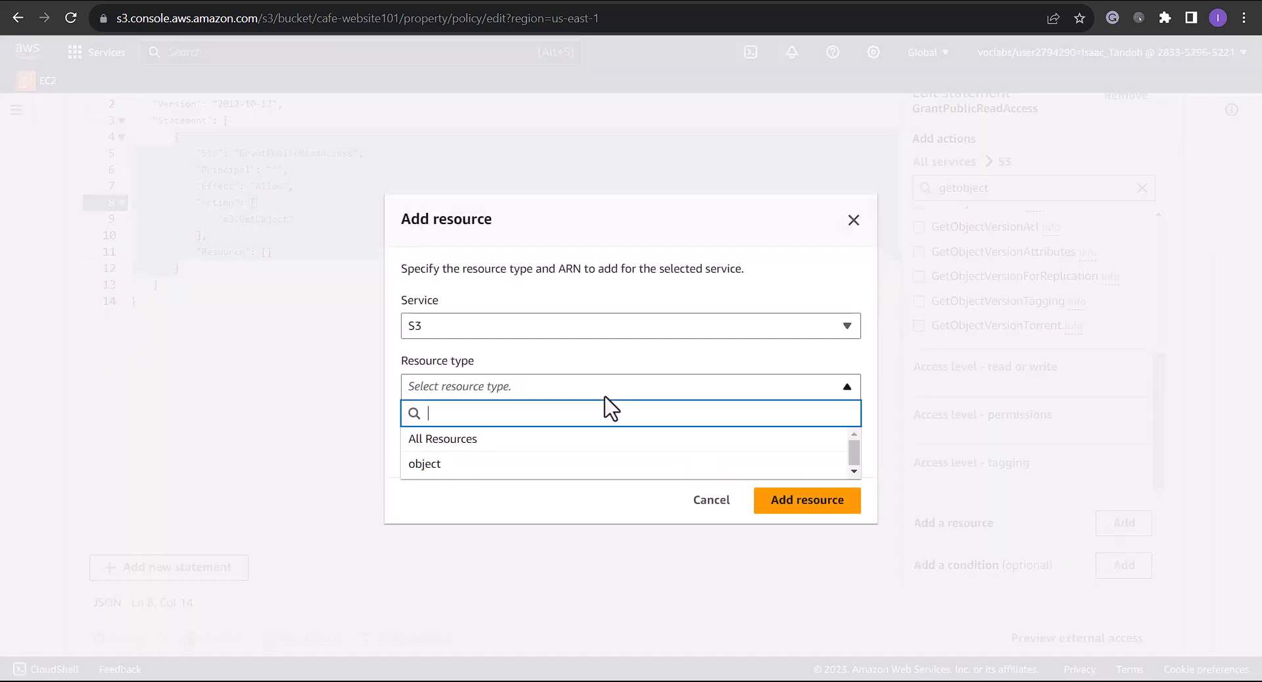
click(476, 464)
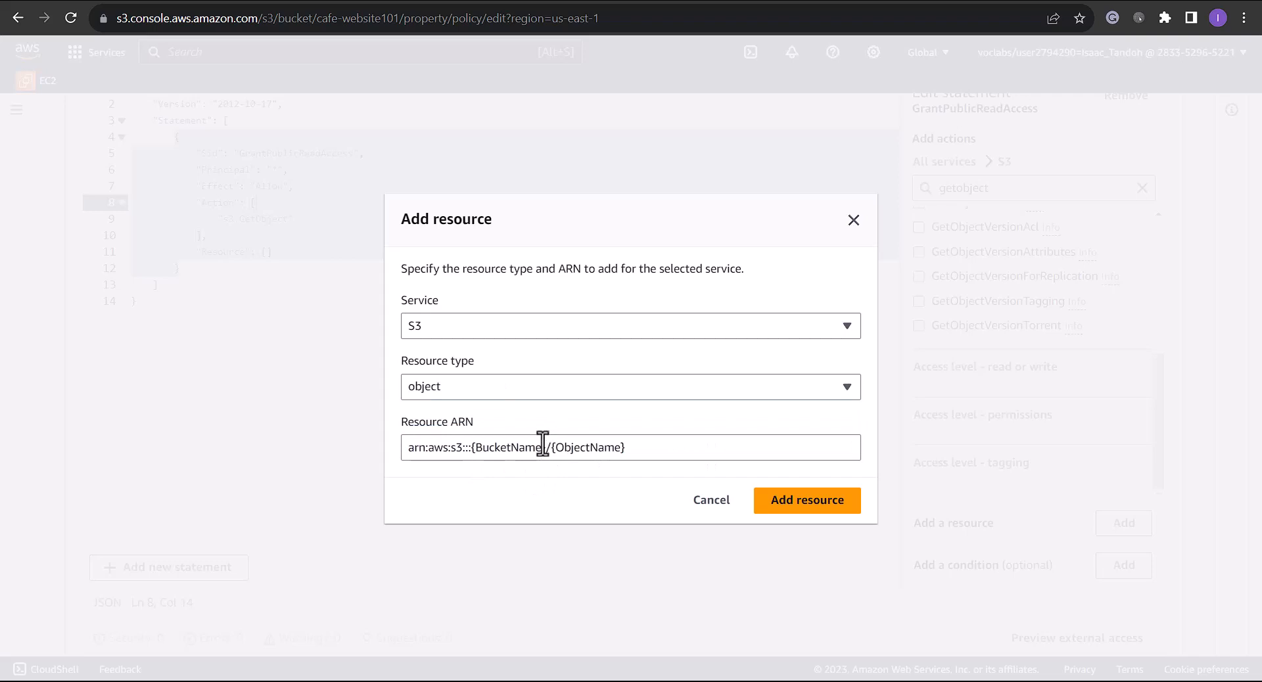
- Set the resource ARN to arn:aws:s3:::cafe-website101/* and add the resource to the statement
drag(548, 447, 250, 442)
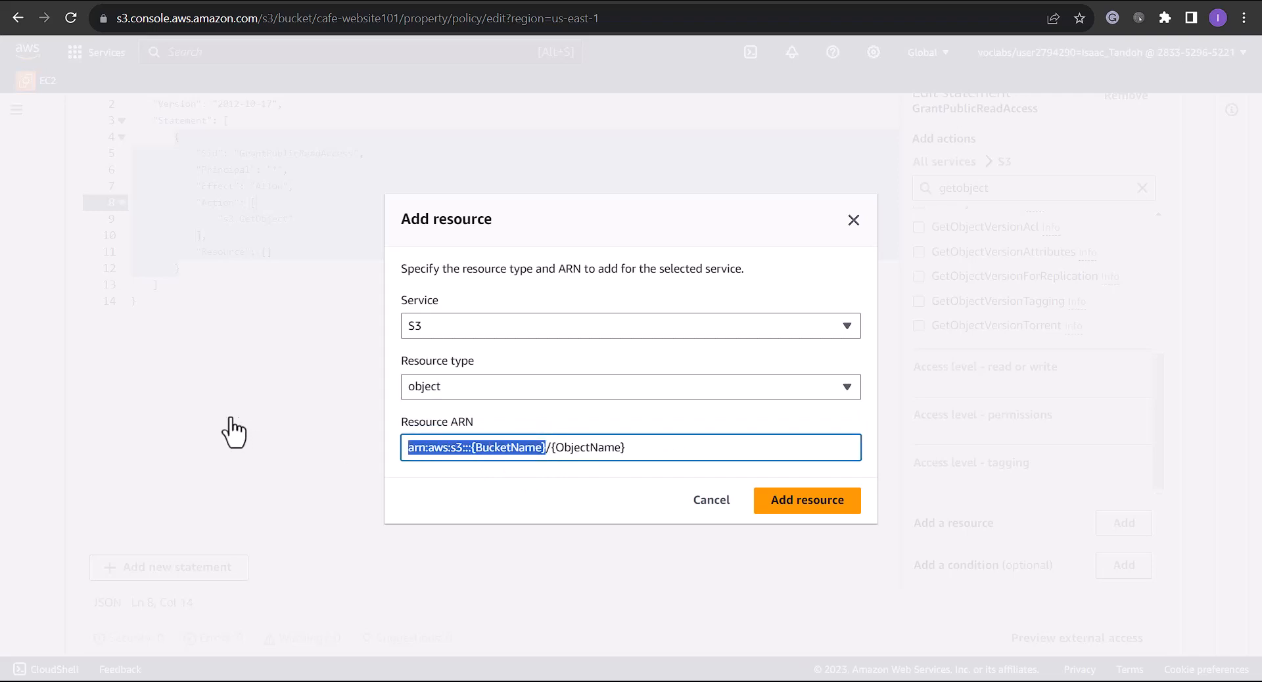
text(arn:aws:s3:::cafe-website101)
drag(563, 450, 853, 451)
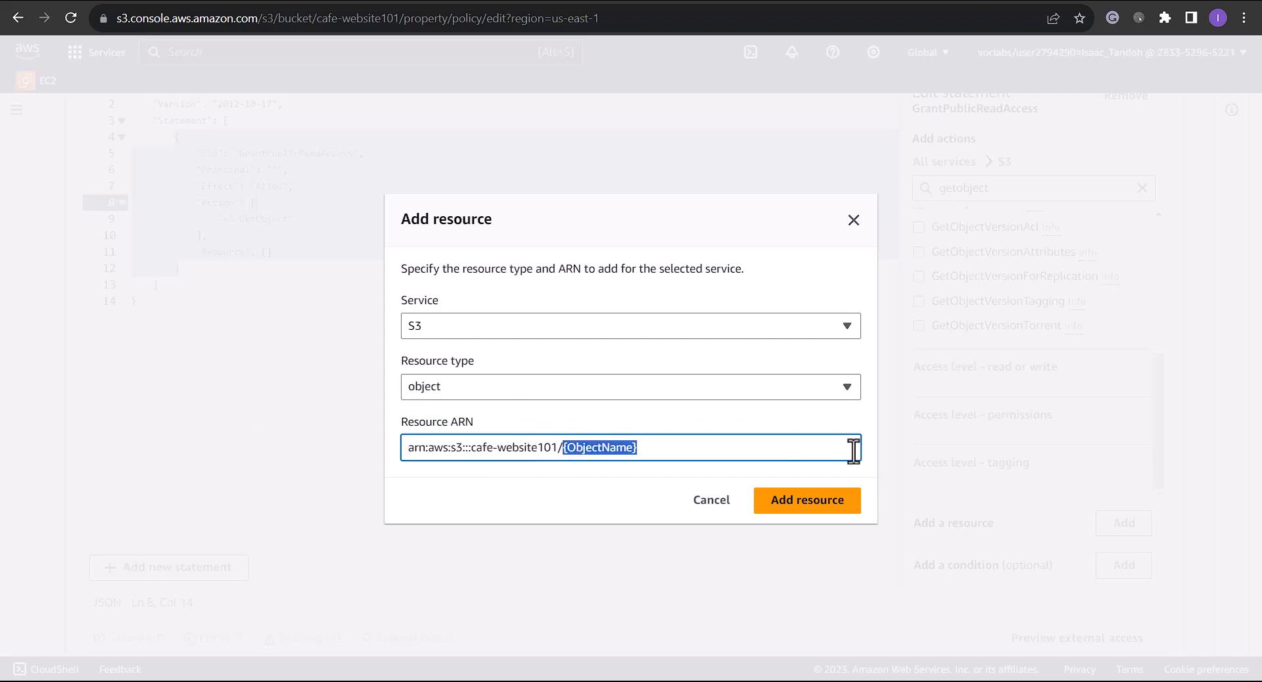
text(*)
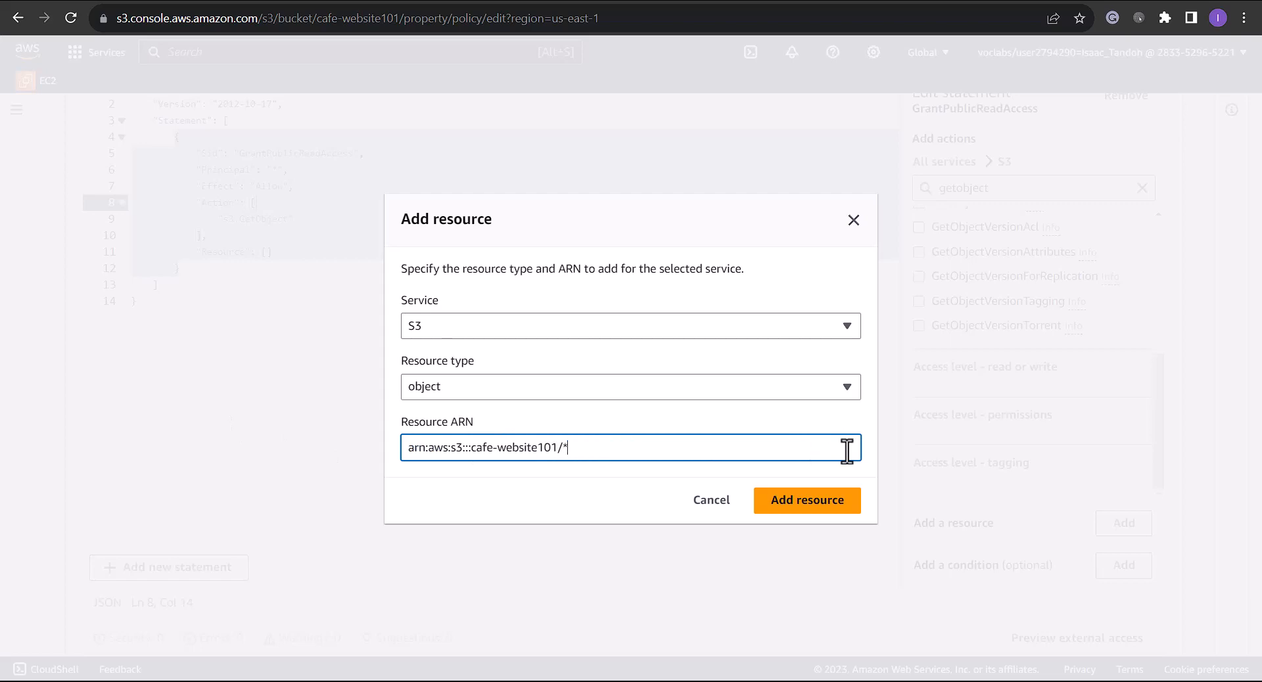
click(815, 510)
scroll(304, 354, down, 2)
scroll(303, 354, up, 4)
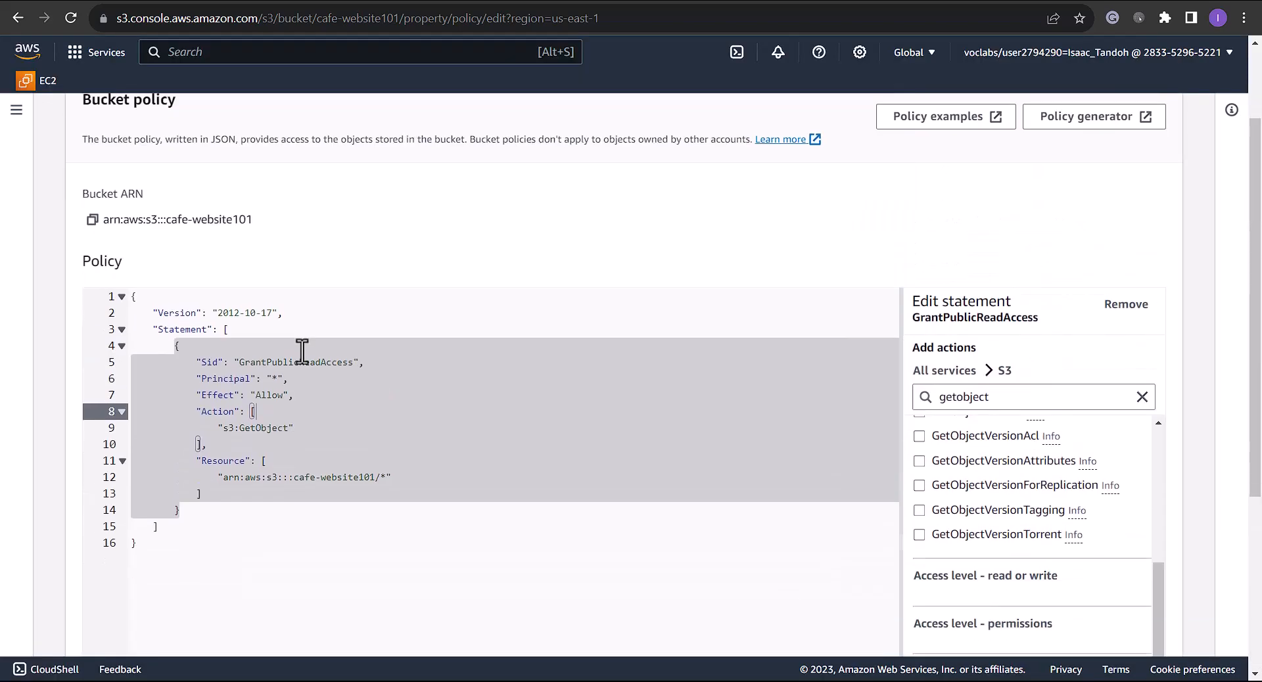
- Save the bucket policy and review the saved GrantPublicReadAccess statement in the bucket's permissions
scroll(303, 353, down, 5)
click(1133, 636)
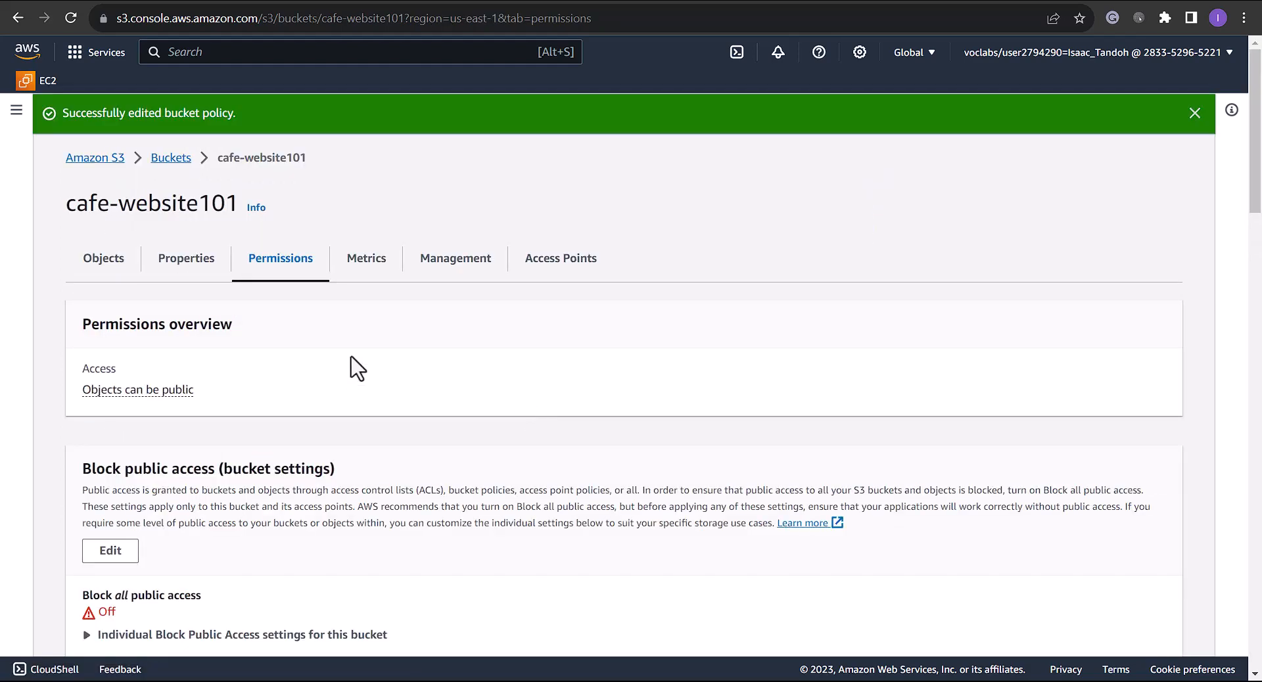
scroll(327, 318, down, 5)
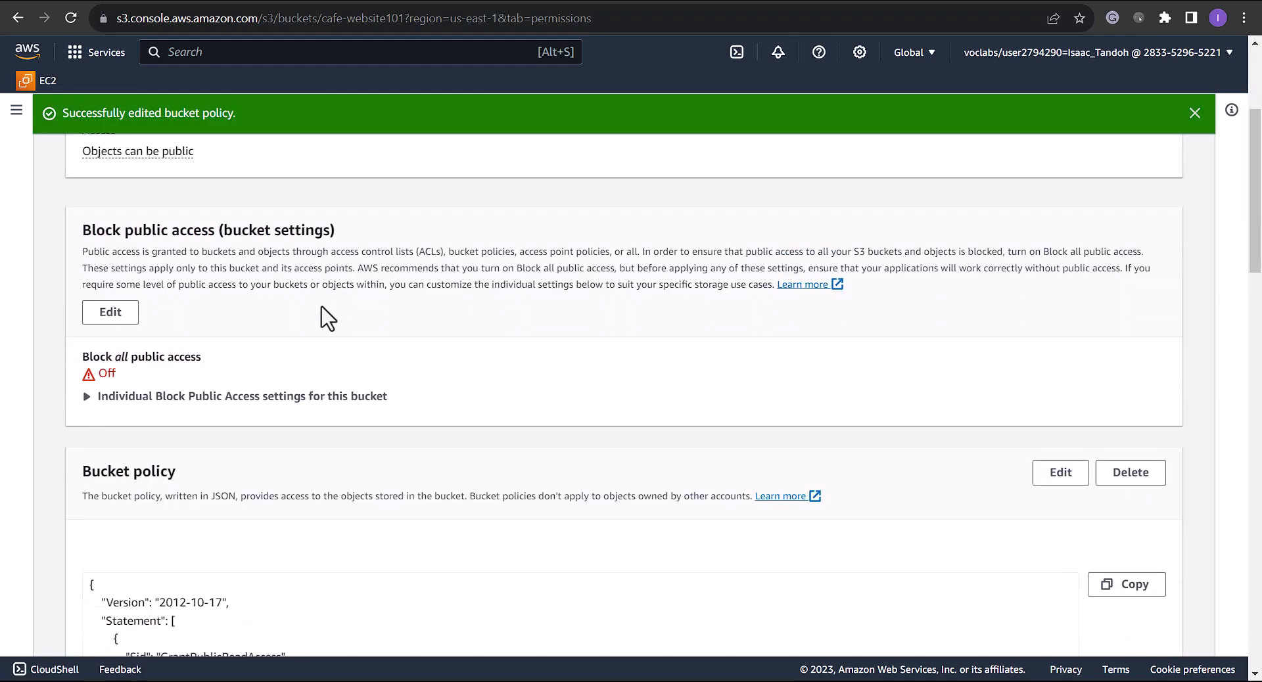
scroll(324, 318, up, 5)
scroll(388, 420, down, 7)
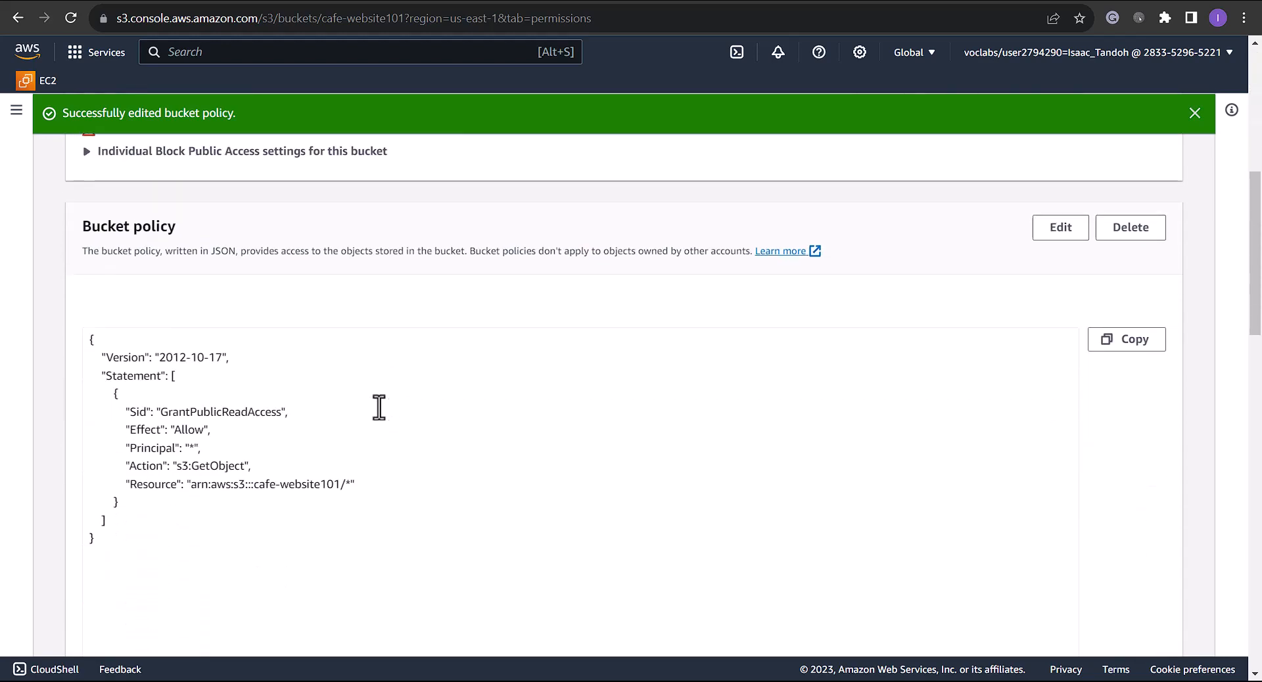
scroll(489, 414, up, 1)
scroll(487, 407, down, 2)
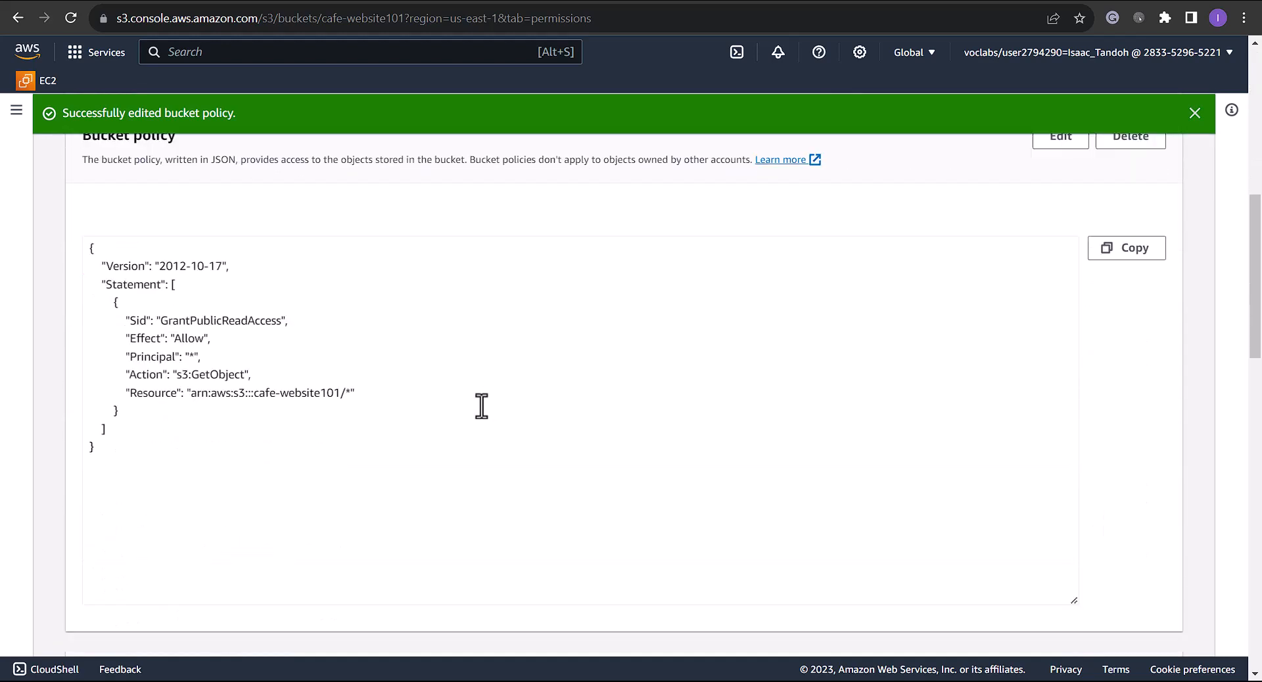
scroll(482, 407, up, 1)
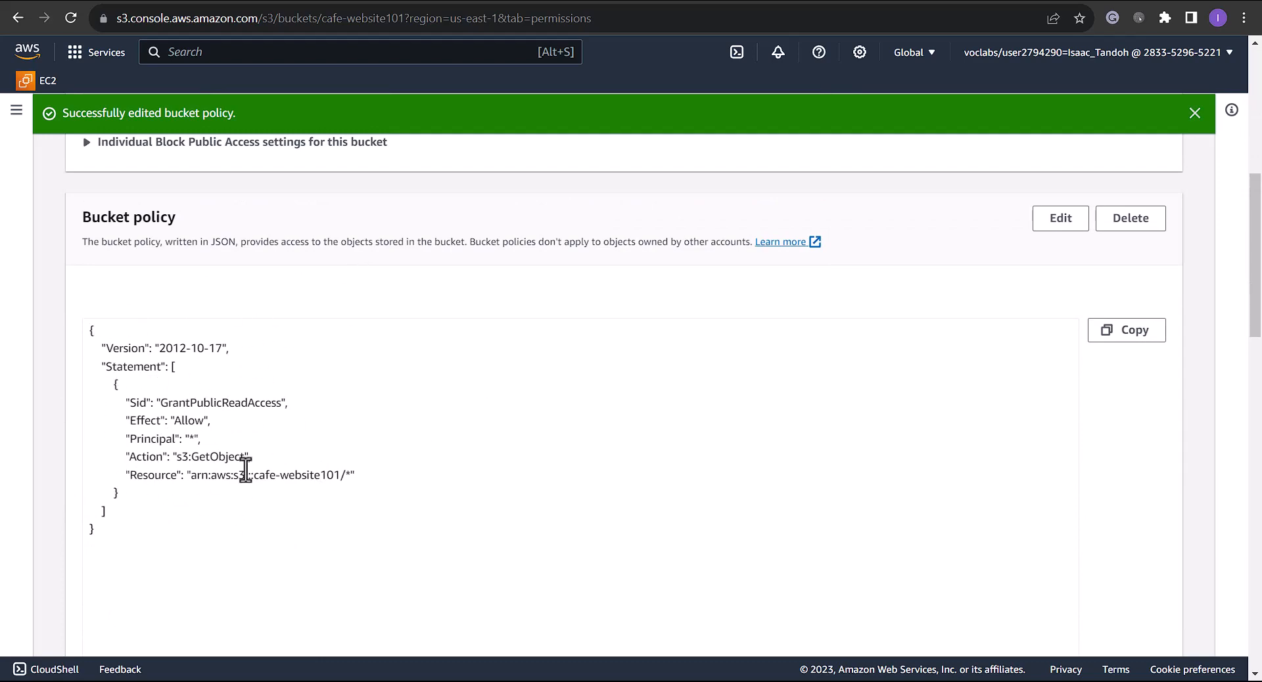
scroll(243, 470, down, 3)
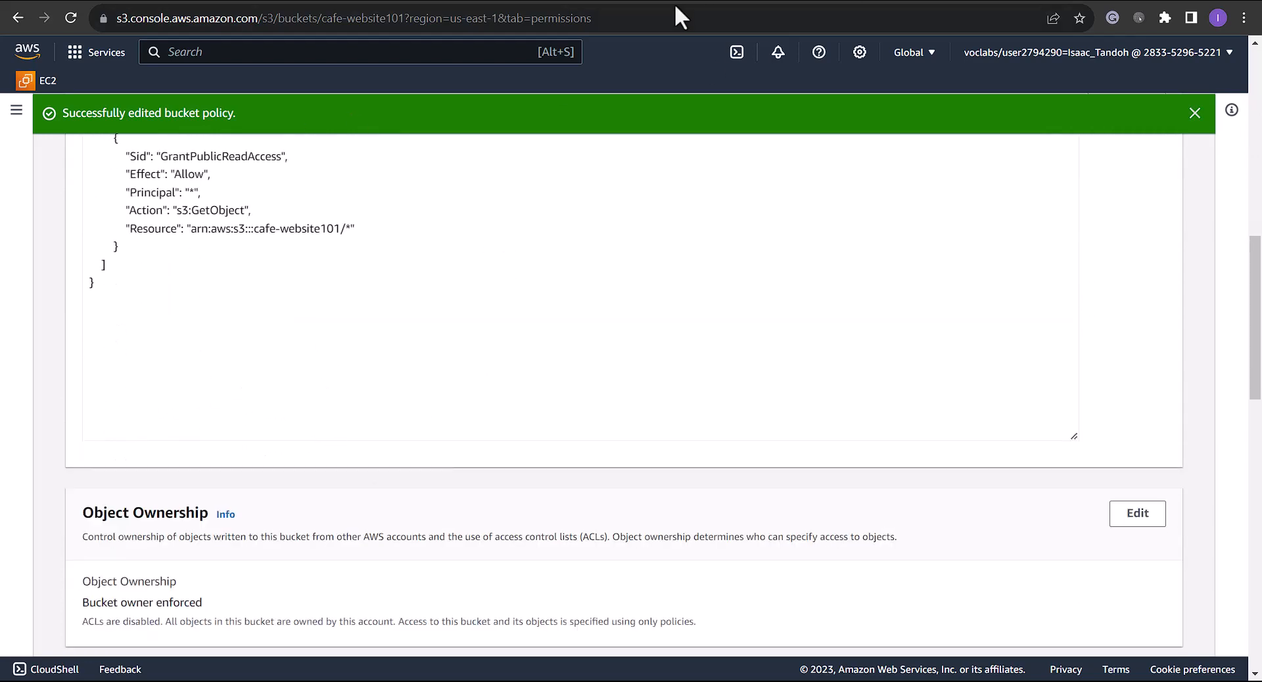
- Switch to the cafe-website101 website endpoint, reload it, and look through the café home page
click(242, 0)
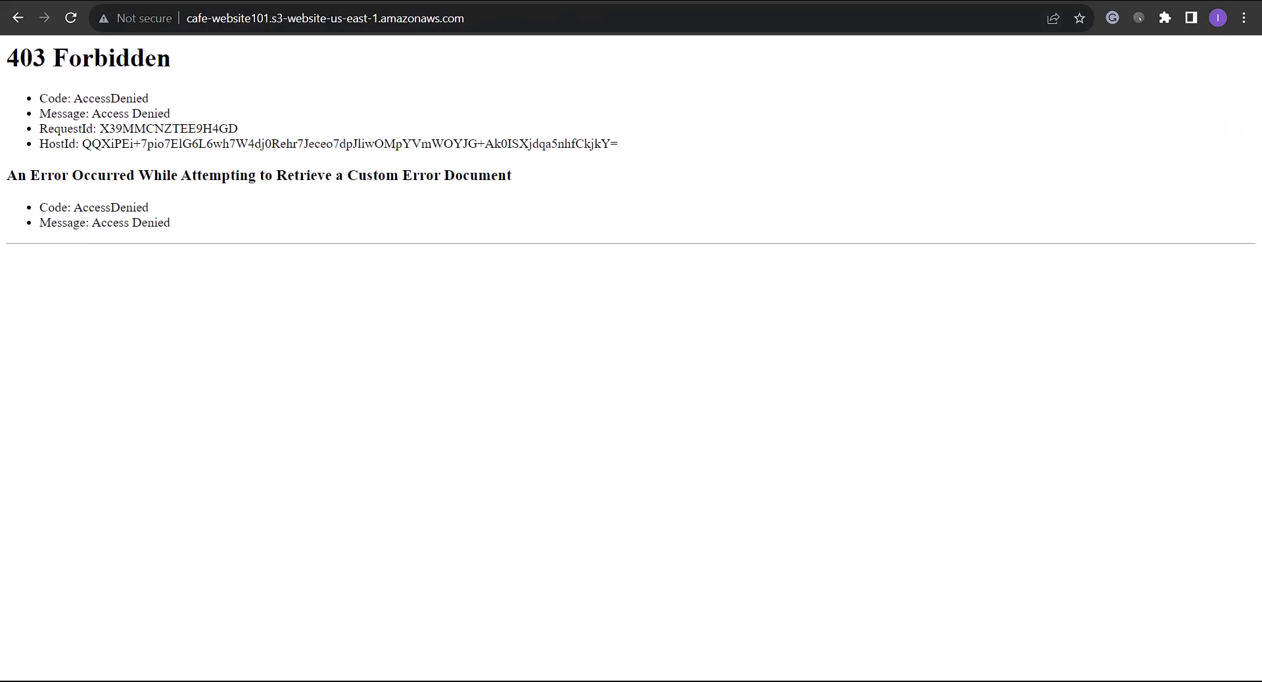
click(64, 17)
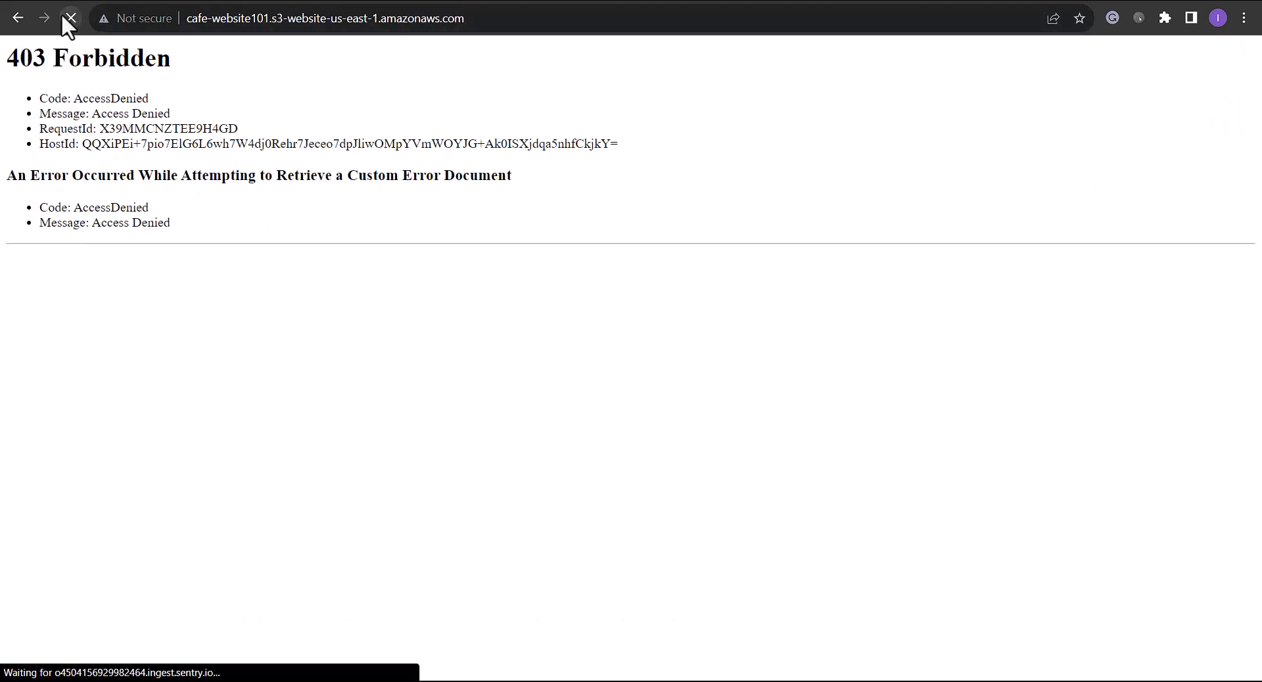
scroll(756, 431, down, 4)
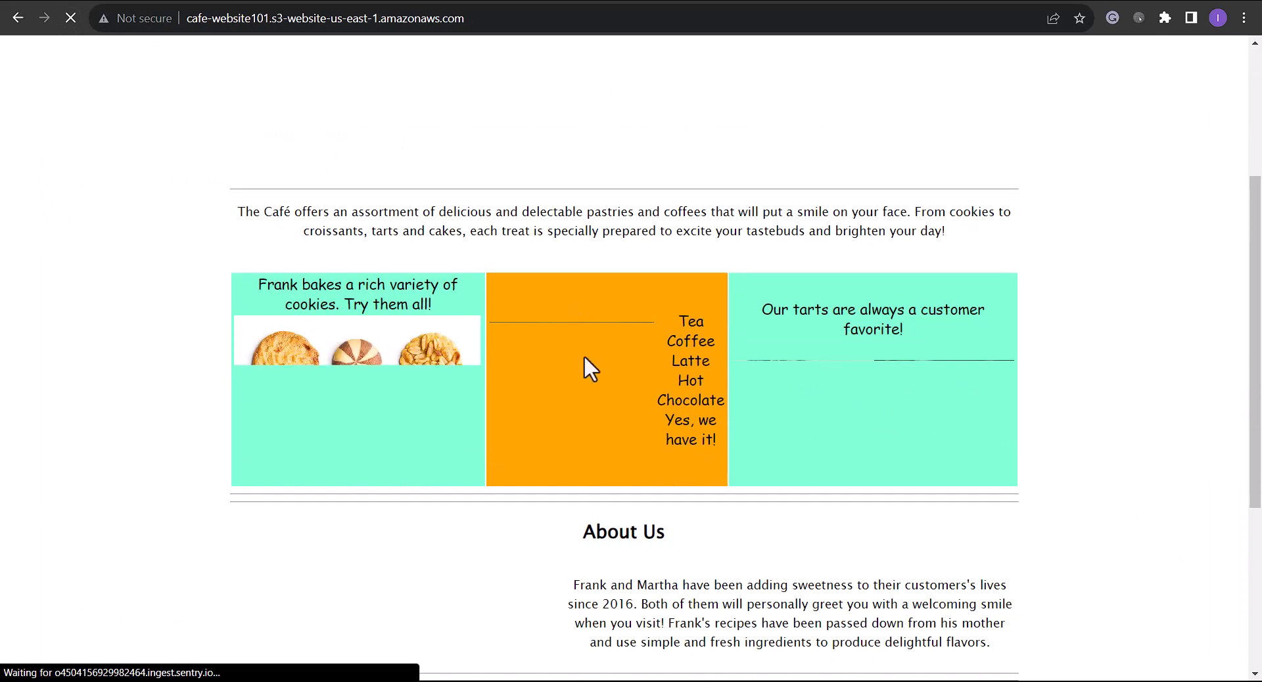
scroll(712, 455, up, 3)
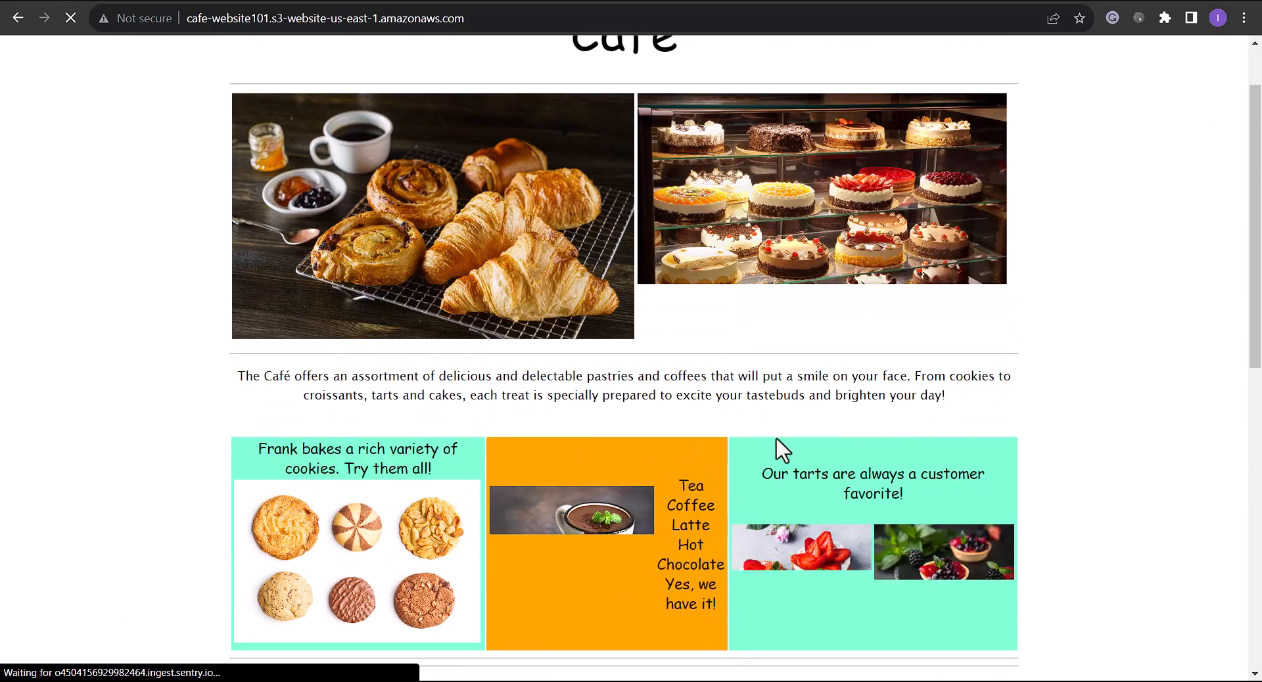
- Return to the S3 console and show the object list of the cafe-website101 bucket
click(322, 2)
scroll(346, 258, up, 6)
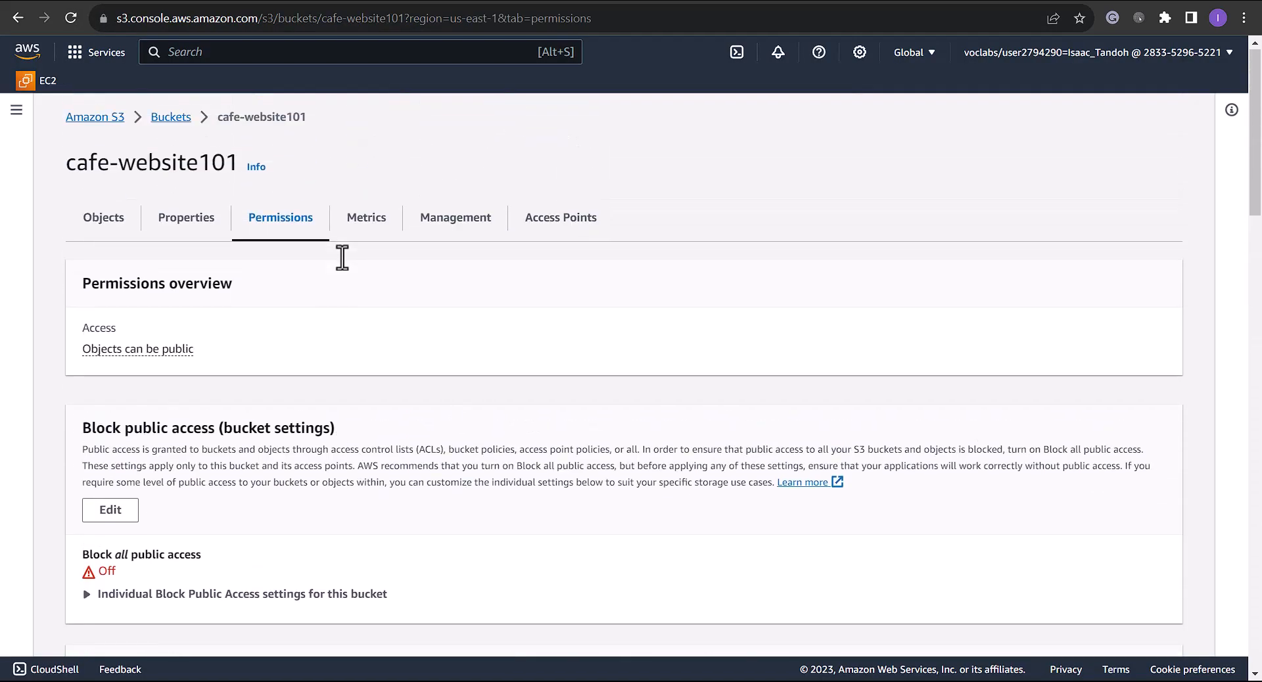
click(123, 229)
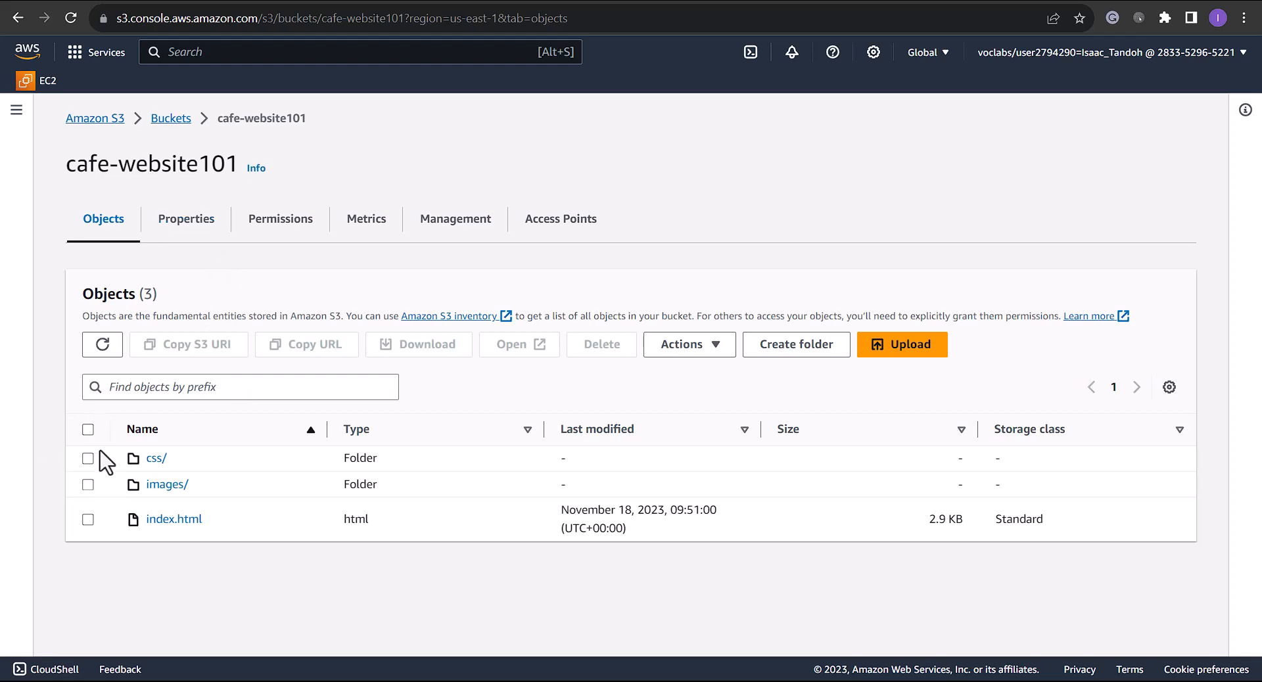
- Select all the bucket's objects, check whether Make public using ACL is available for them, and clear the selection
click(88, 430)
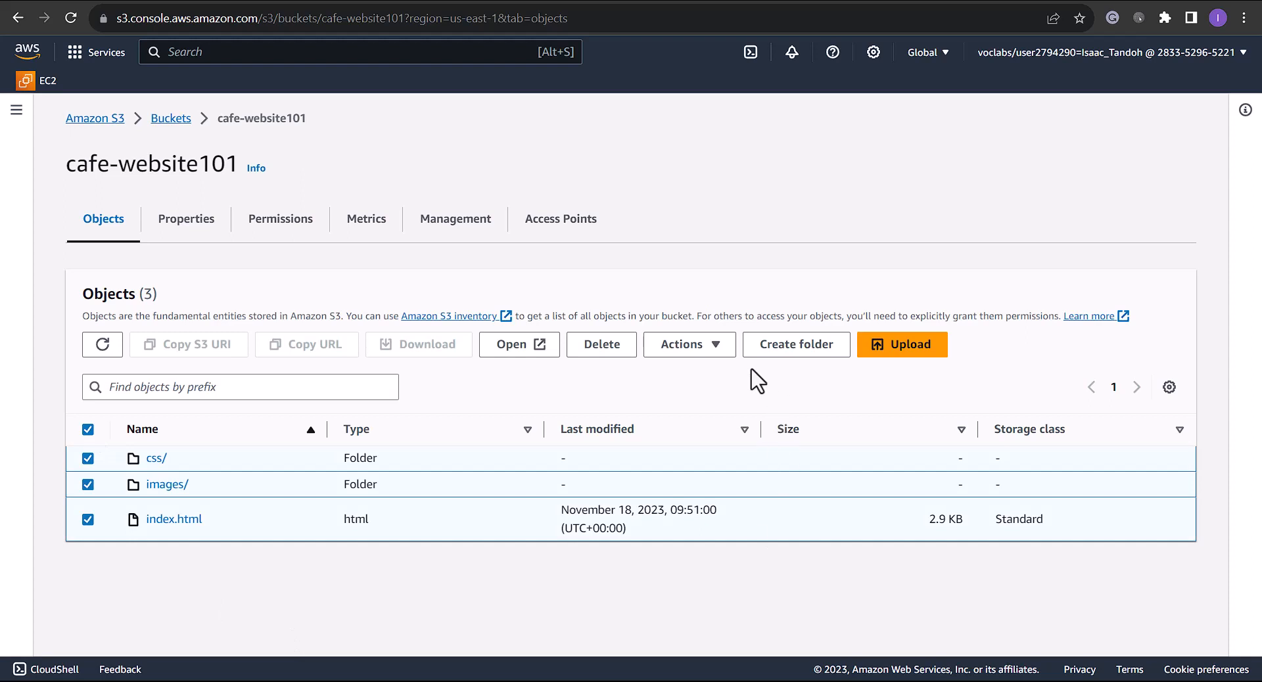
click(719, 353)
scroll(836, 460, down, 1)
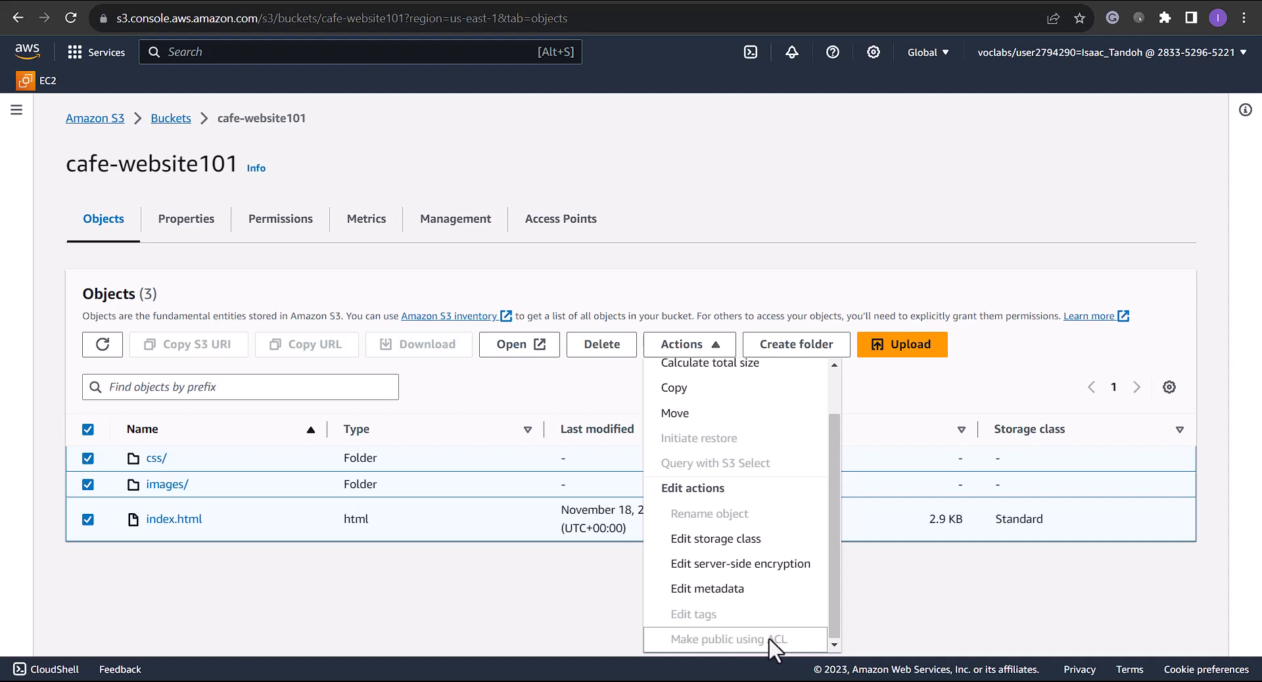
click(637, 567)
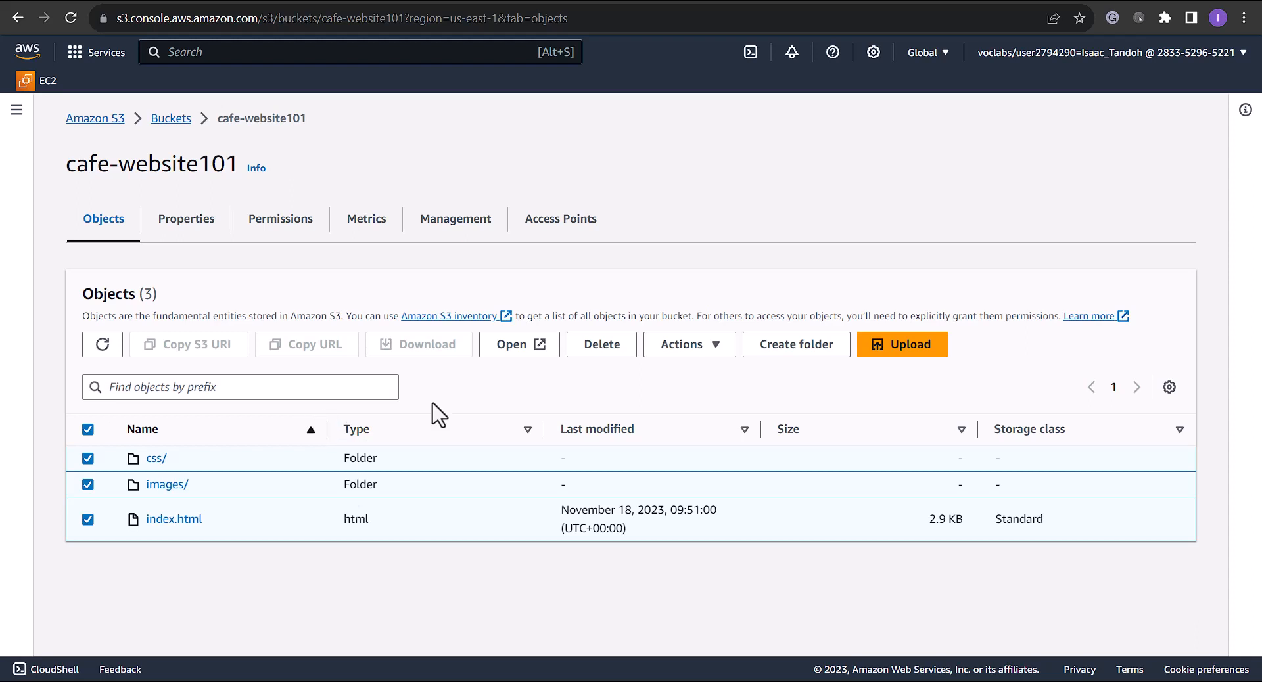
click(452, 430)
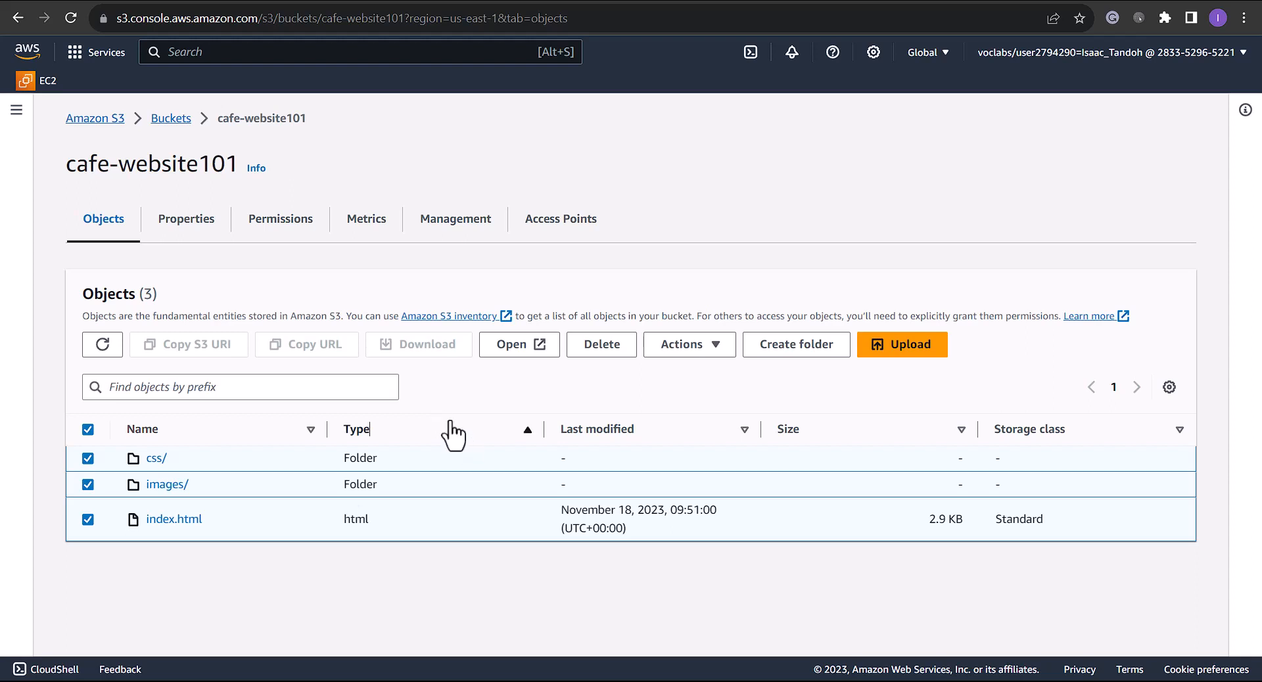
click(87, 429)
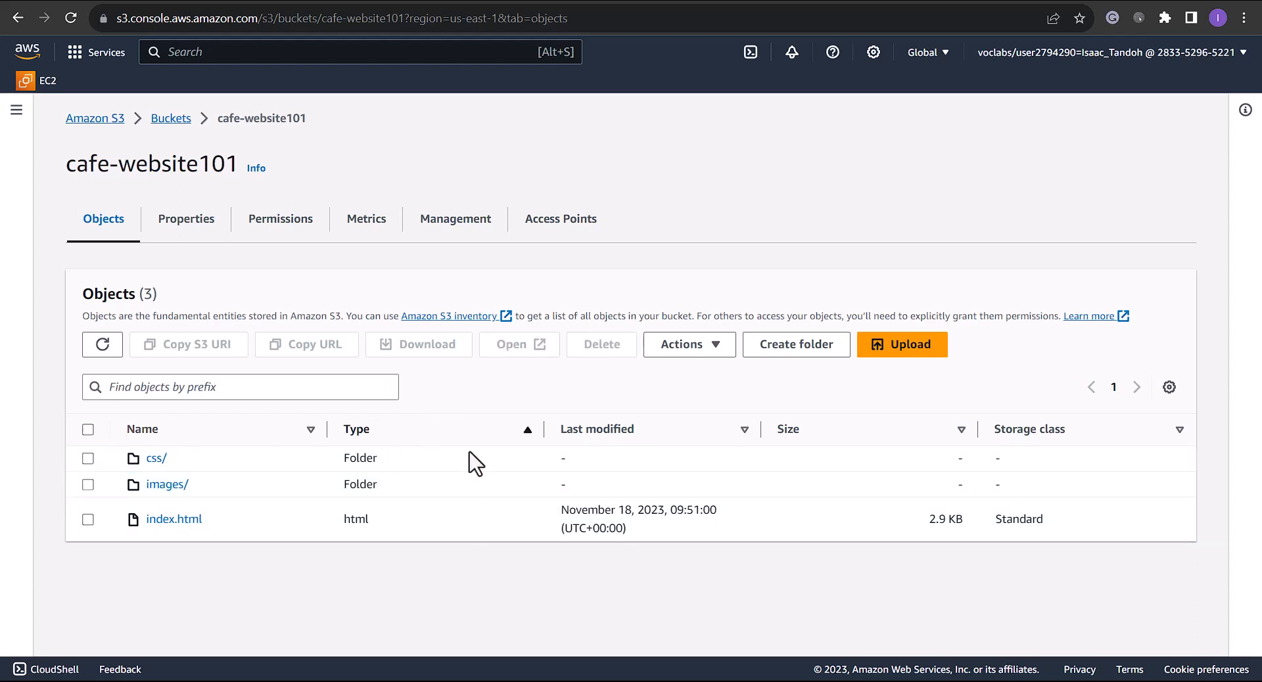